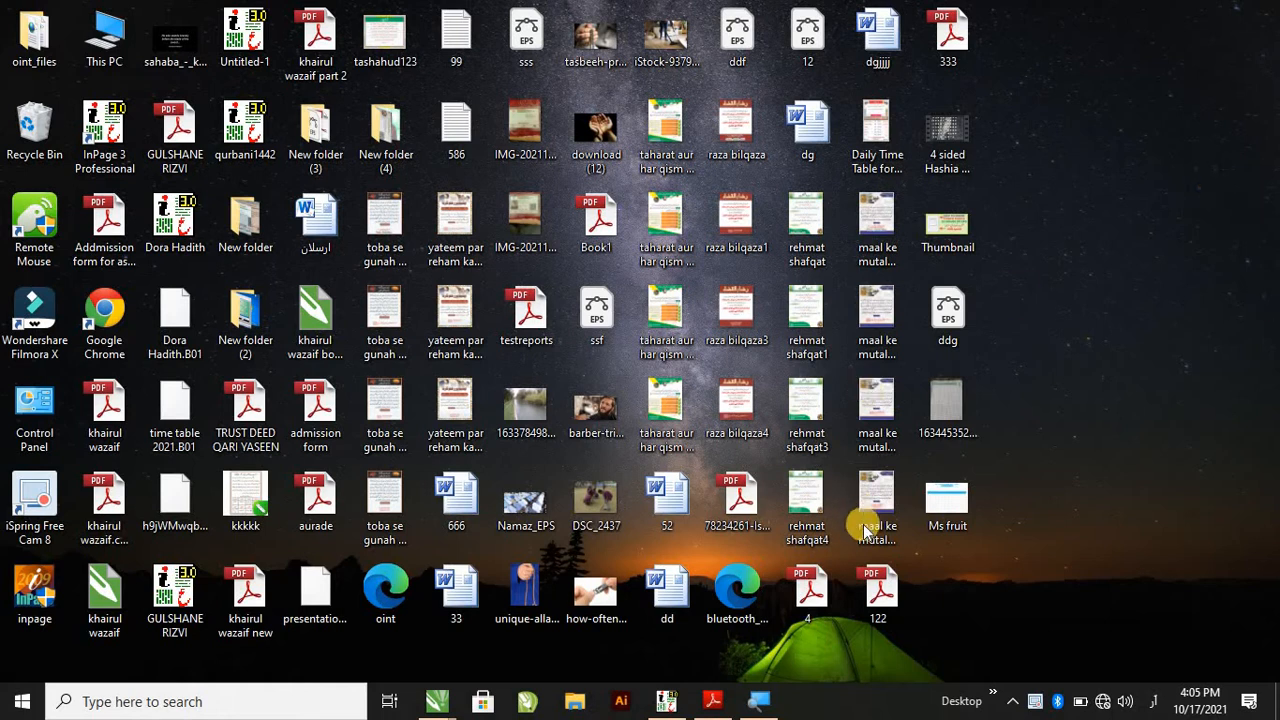
Open the desktop PDF 333, decline preparing it for reading, and examine its page layout with the boxed centre text and surrounding margin text.
double_click(935, 45)
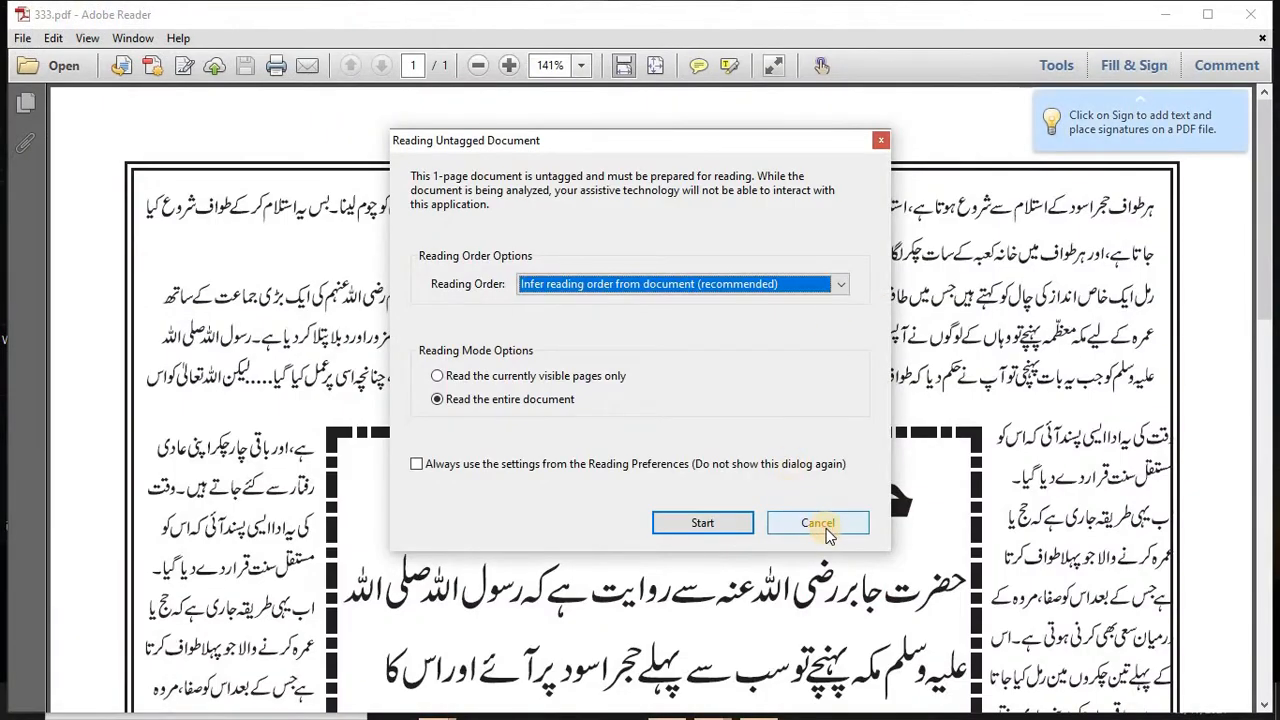
click(814, 524)
scroll(881, 275, down, 2)
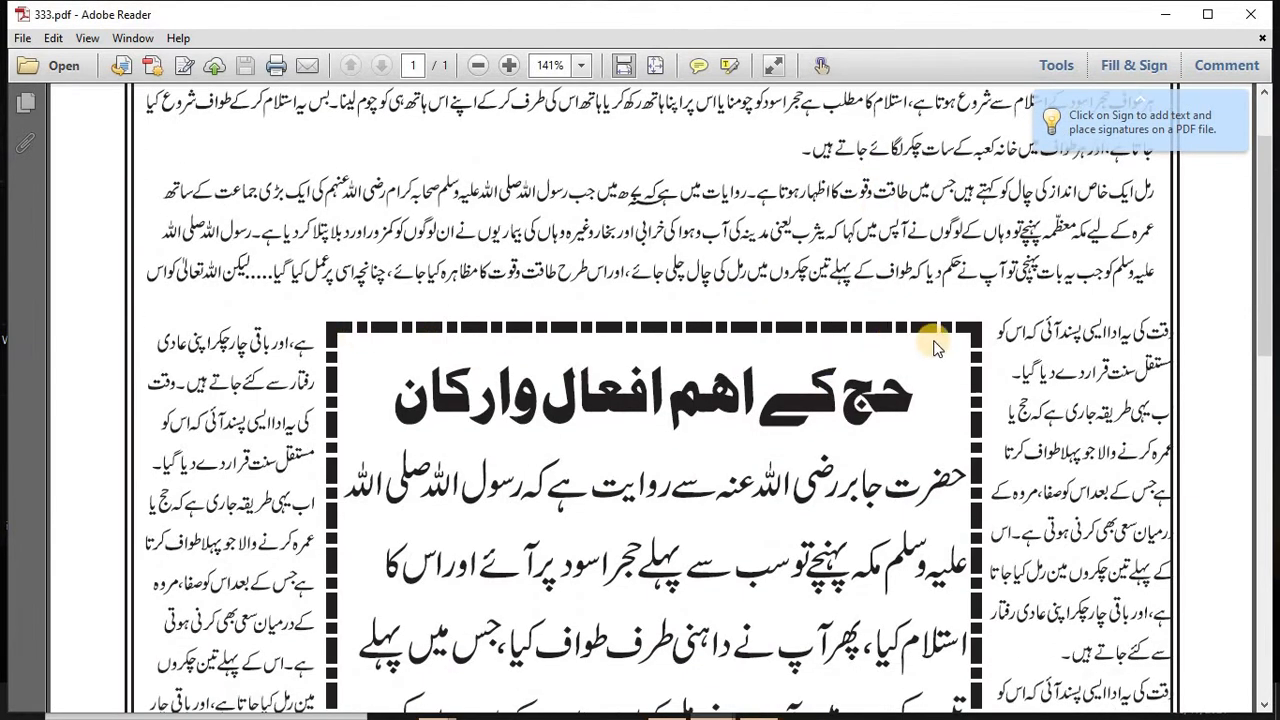
scroll(935, 345, down, 2)
scroll(923, 357, down, 7)
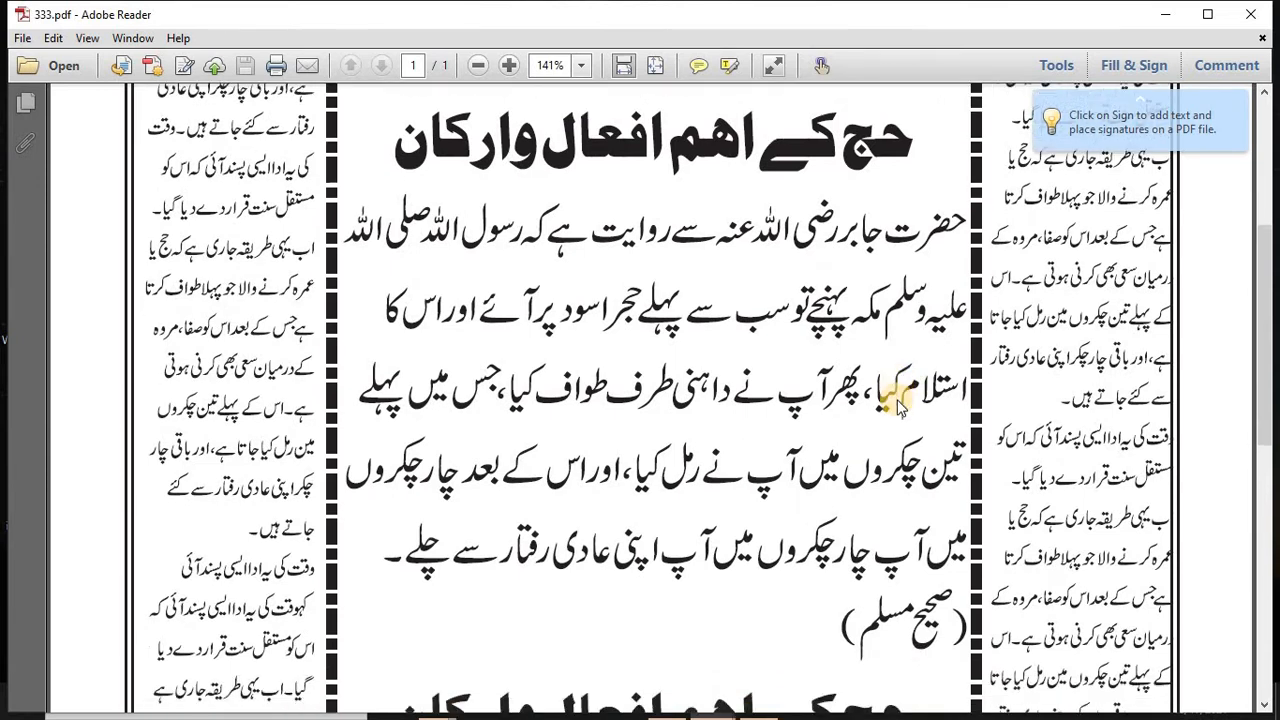
scroll(900, 413, down, 8)
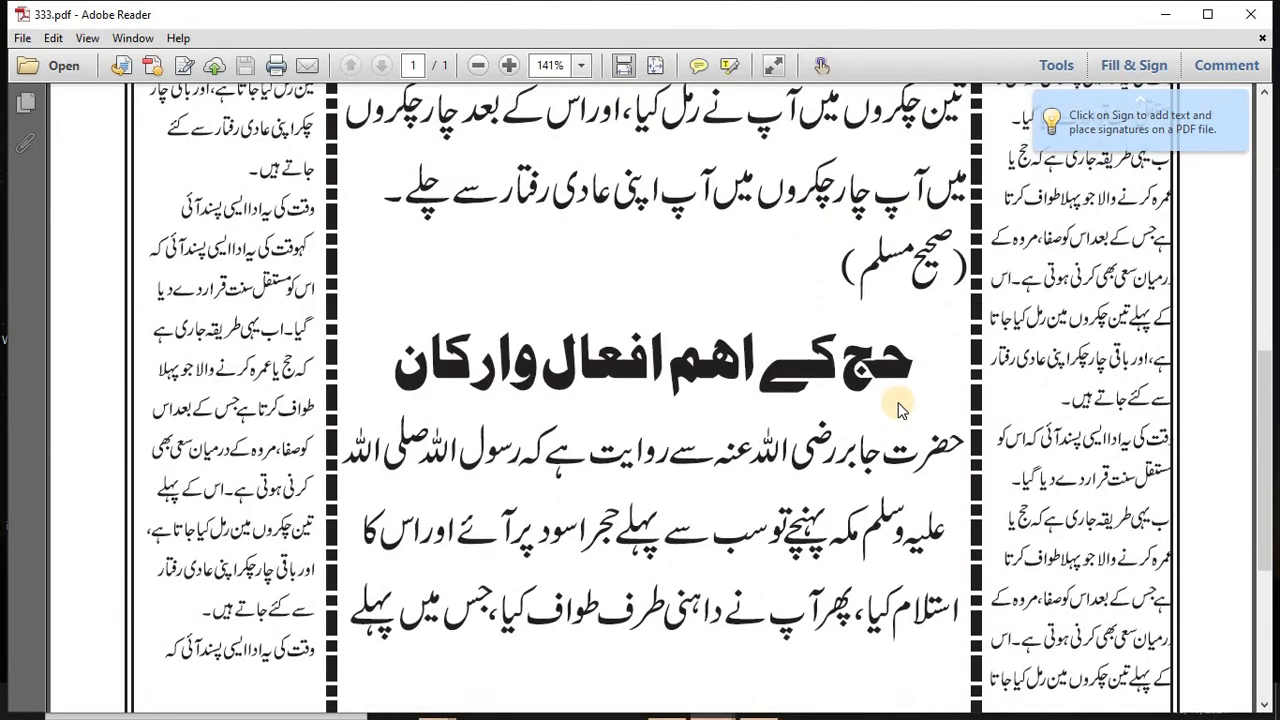
scroll(903, 395, down, 2)
scroll(900, 380, up, 11)
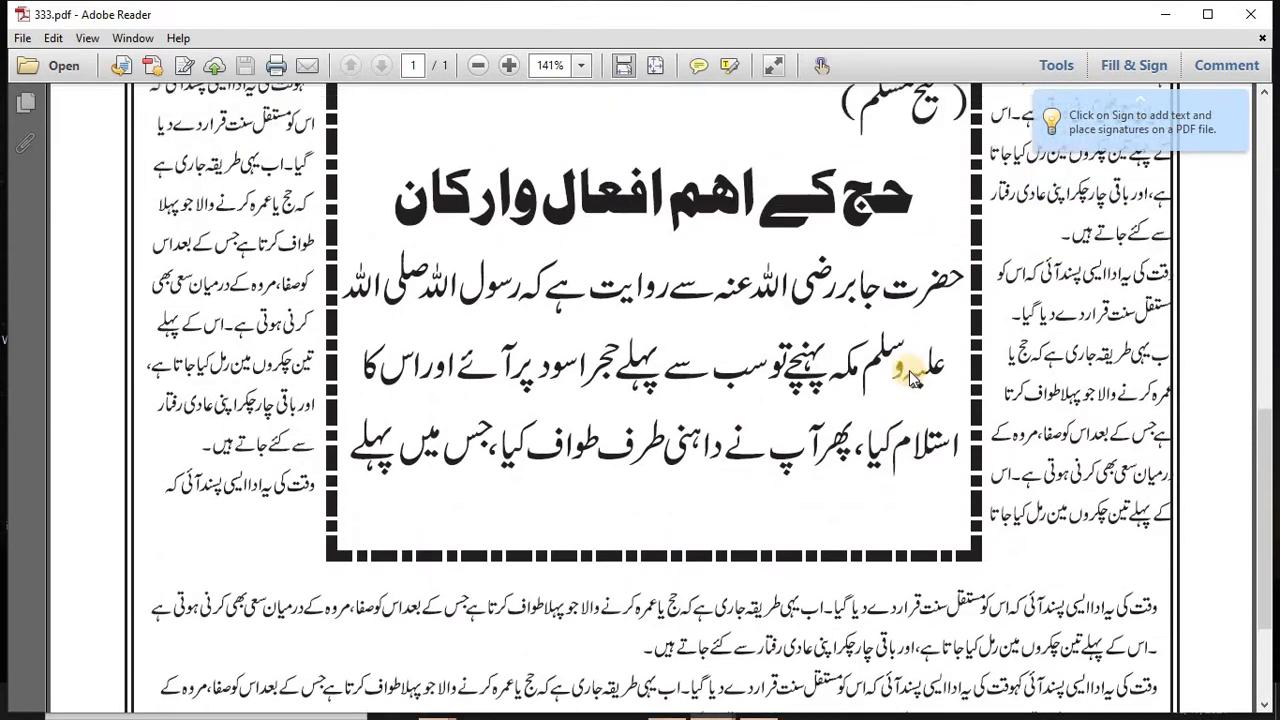
scroll(895, 368, up, 10)
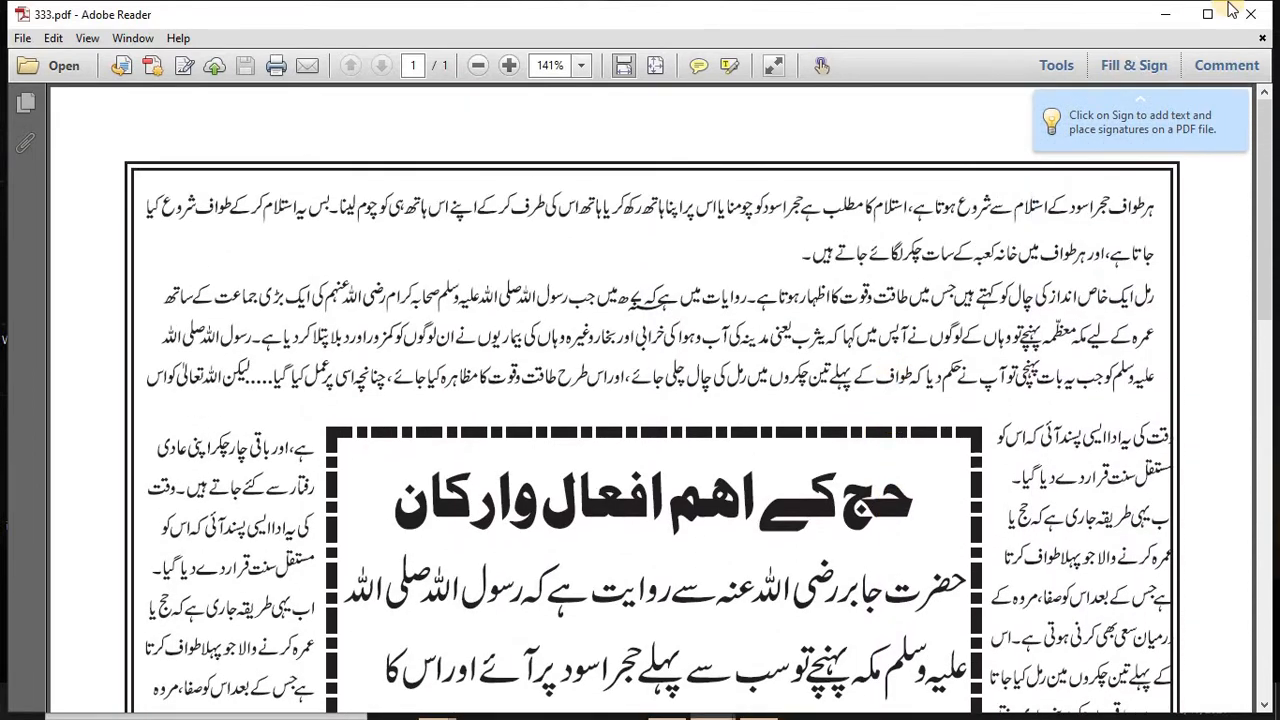
click(1165, 14)
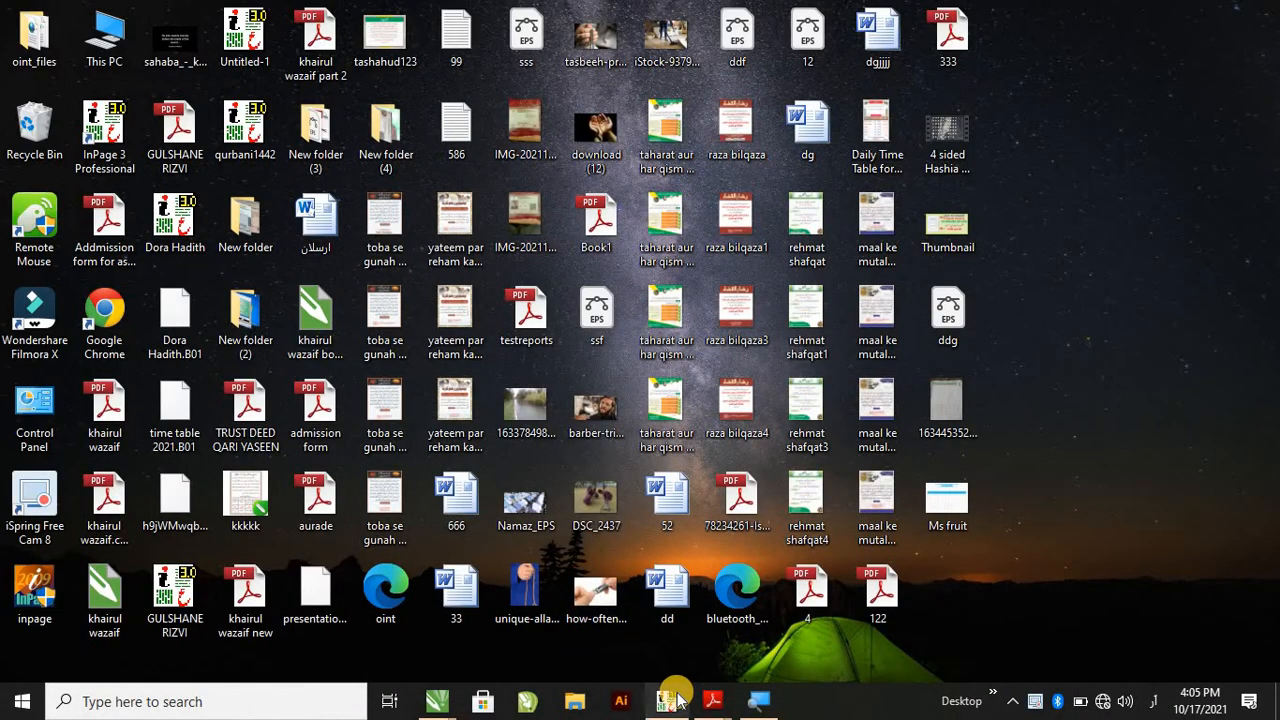
Switch to InPage and, on the master page of Untitled-4, create a text box 4.5" wide and 7" high.
click(666, 700)
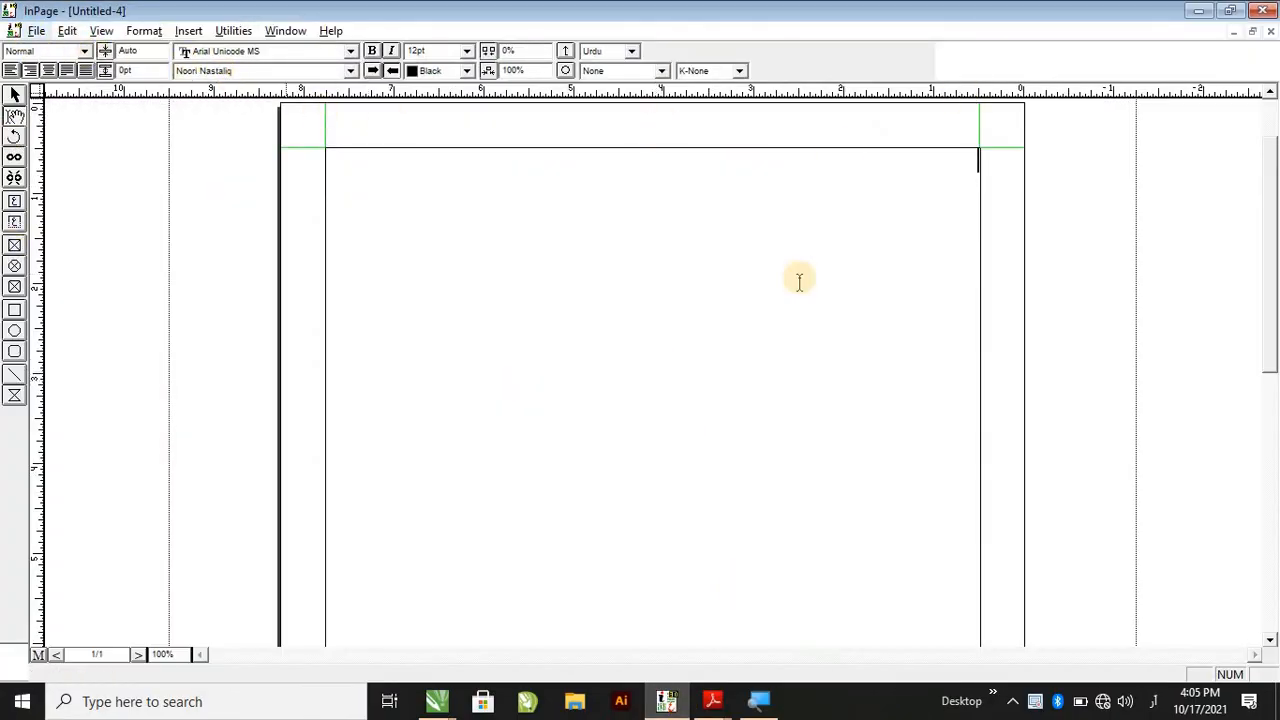
click(38, 655)
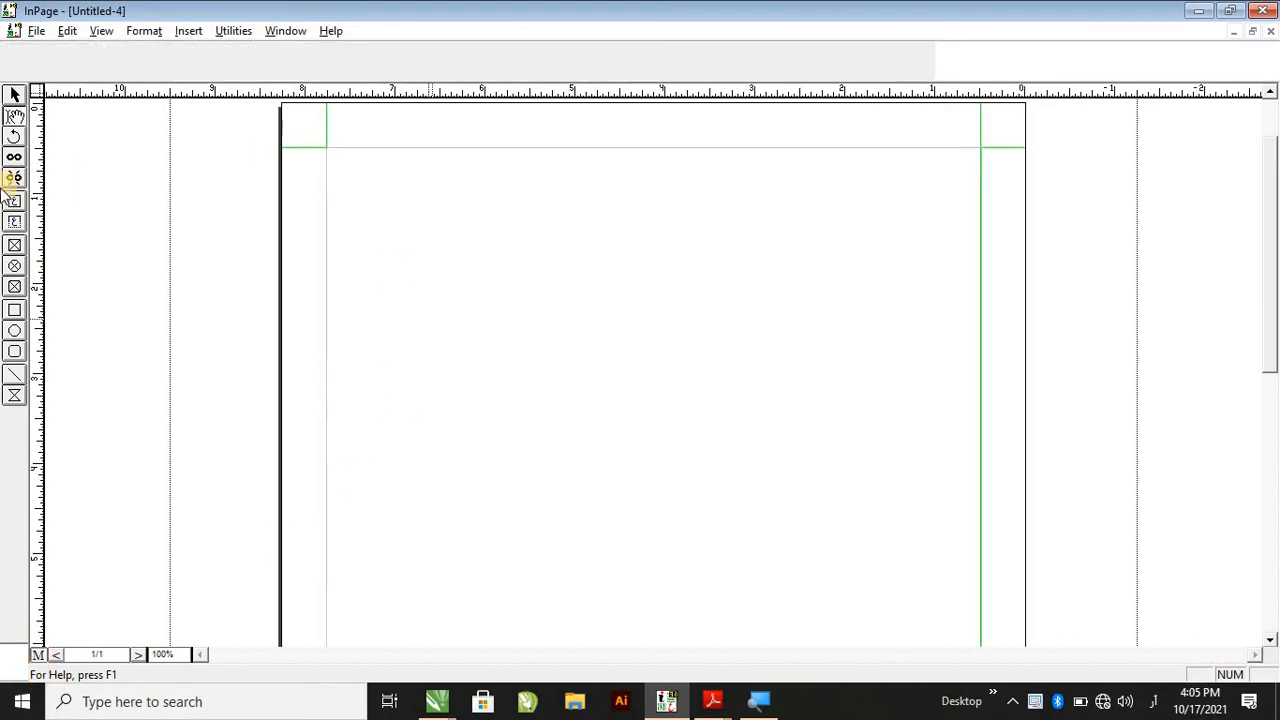
click(16, 222)
drag(503, 215, 870, 582)
double_click(138, 51)
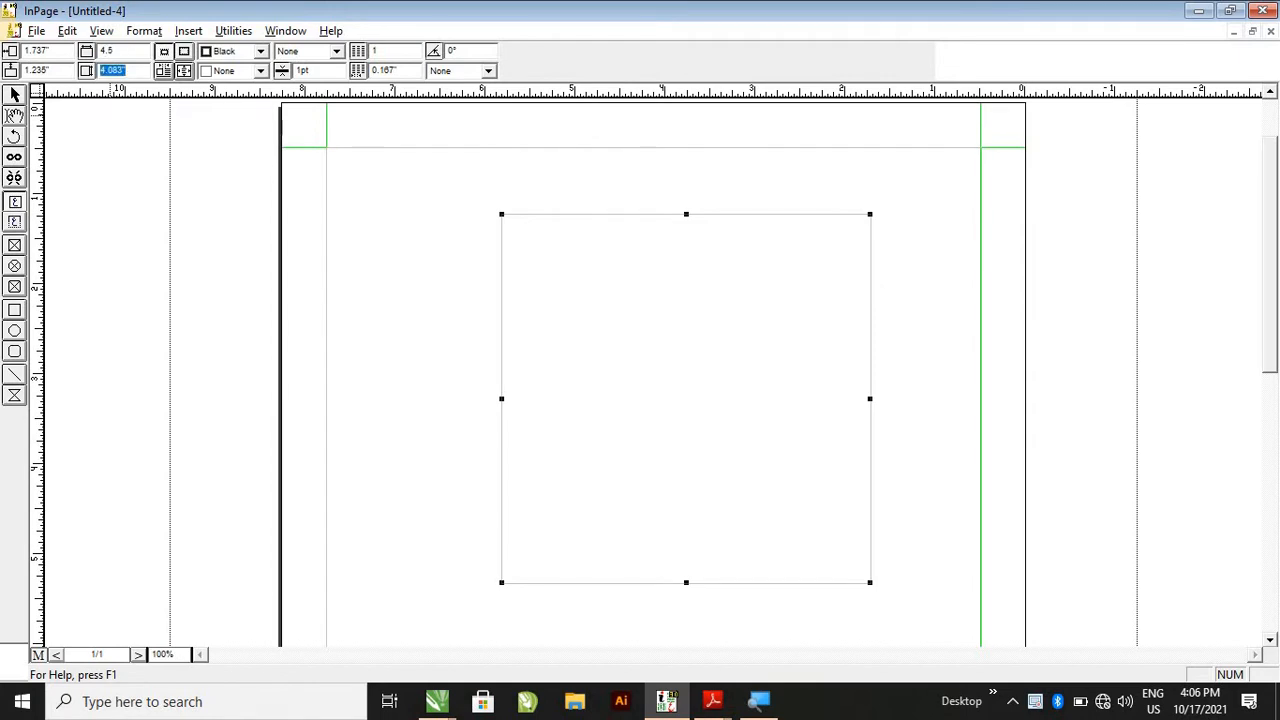
key(Return)
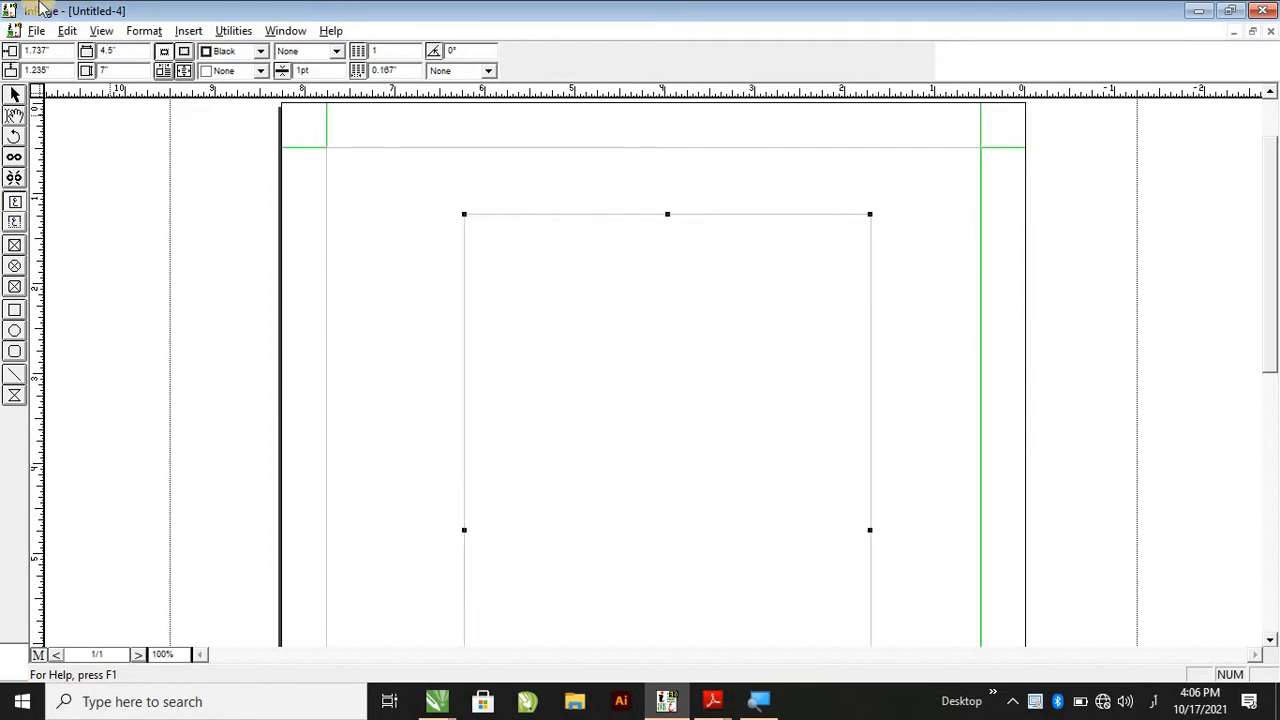
Select the outer page frame and place a horizontal and a vertical guide through its midpoints.
click(8, 250)
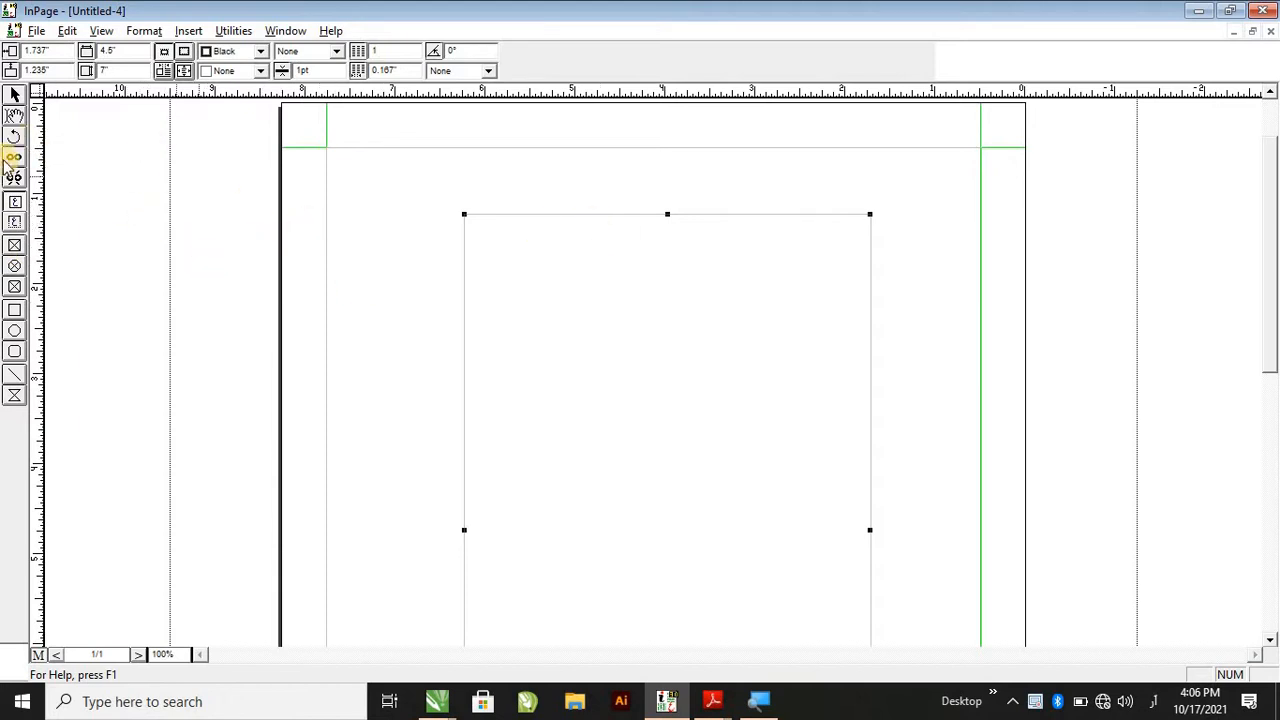
click(15, 93)
click(376, 210)
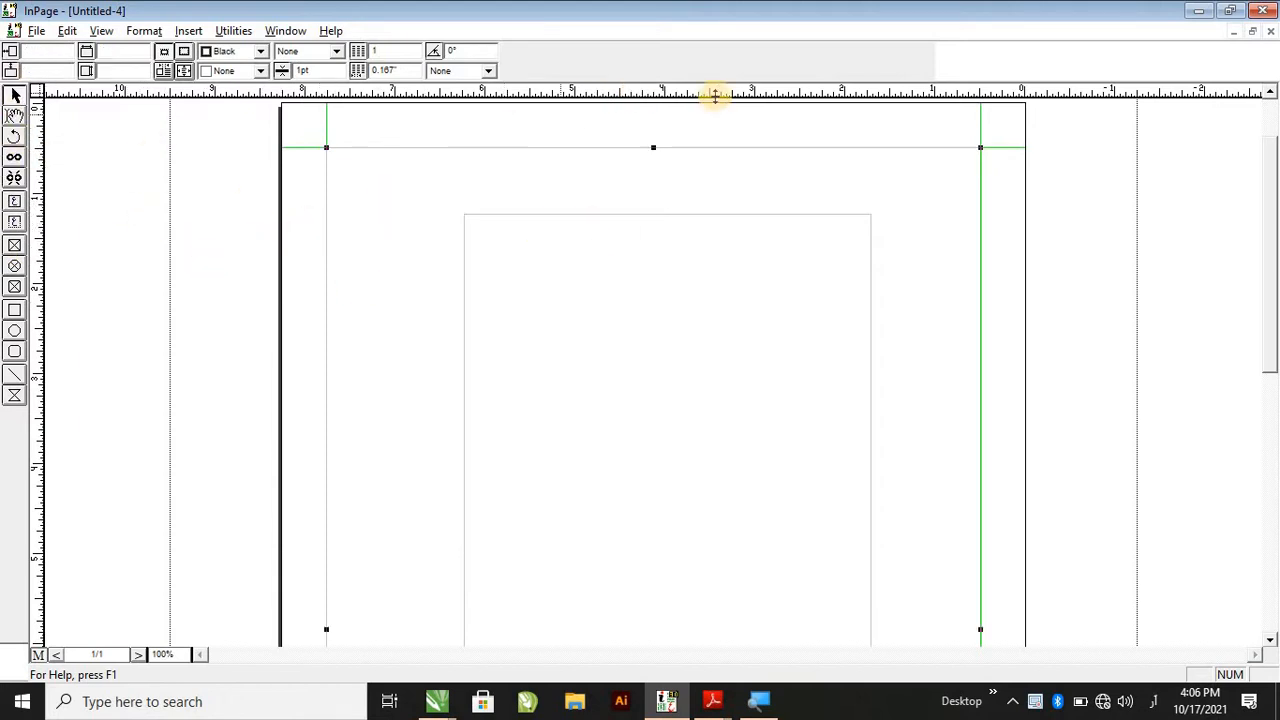
drag(663, 91, 655, 630)
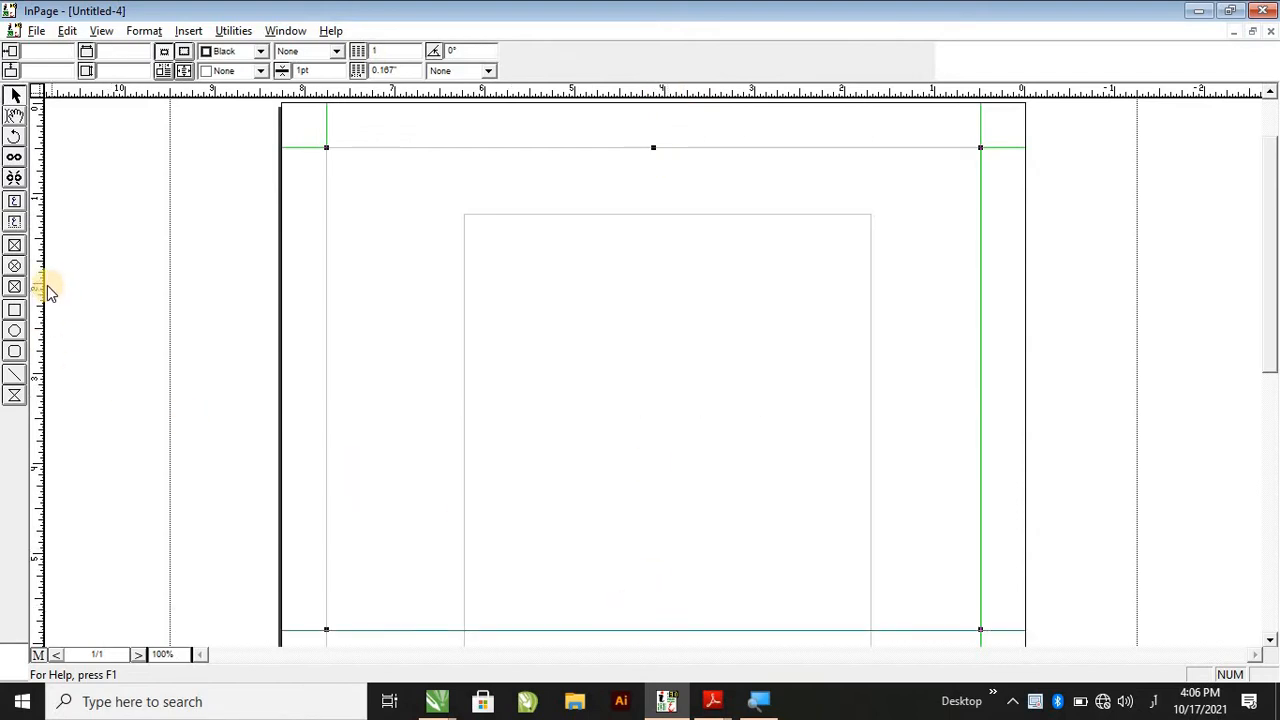
drag(46, 284, 654, 356)
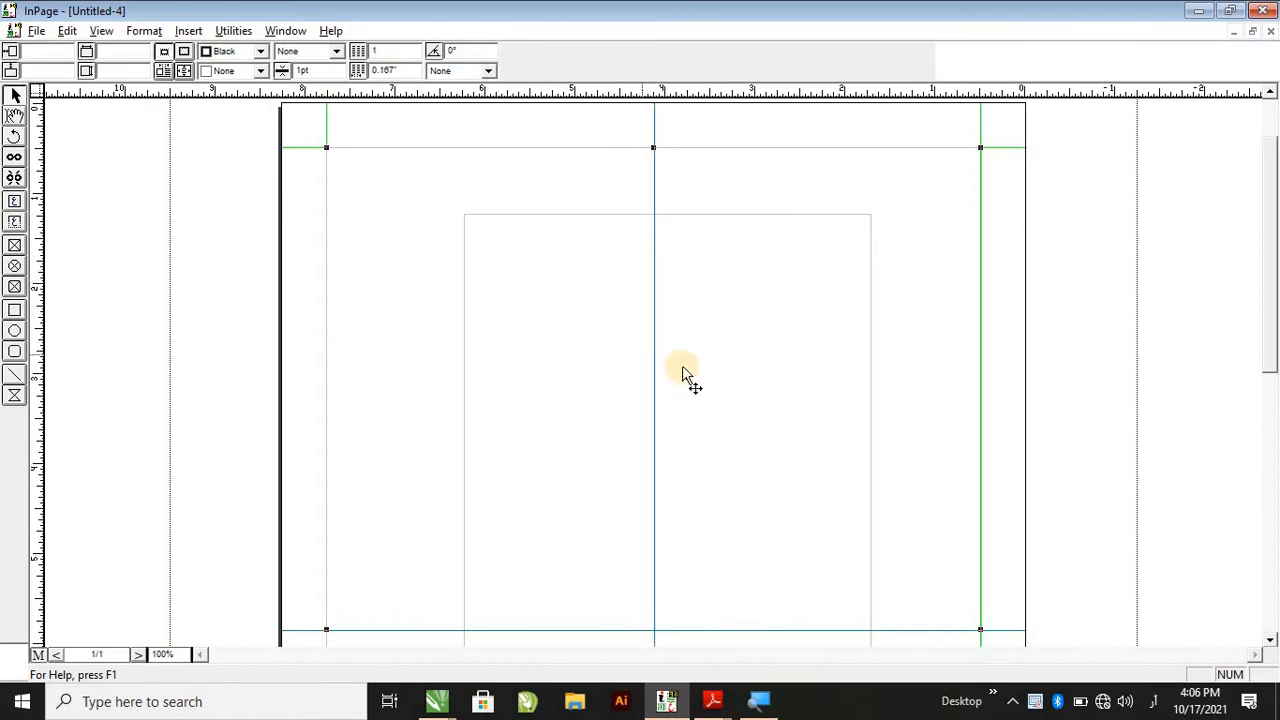
Centre the inner text box on the two guides, at X 1.893" and Y 2.366".
click(762, 366)
key(Left)
key(Left)
key(Left)
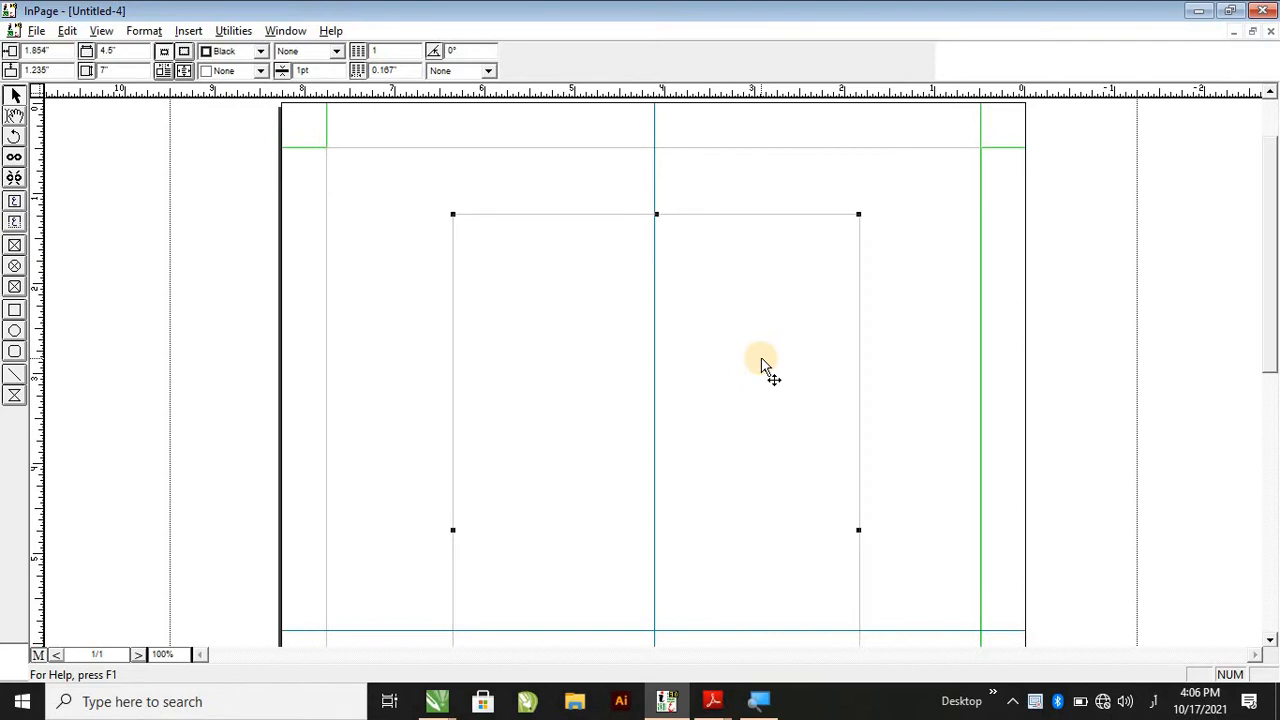
key(Down)
key(Down)
key(Down)
key(Down)
key(Down)
key(Down)
key(Down)
key(Down)
key(Down)
key(Down)
key(Down)
key(Down)
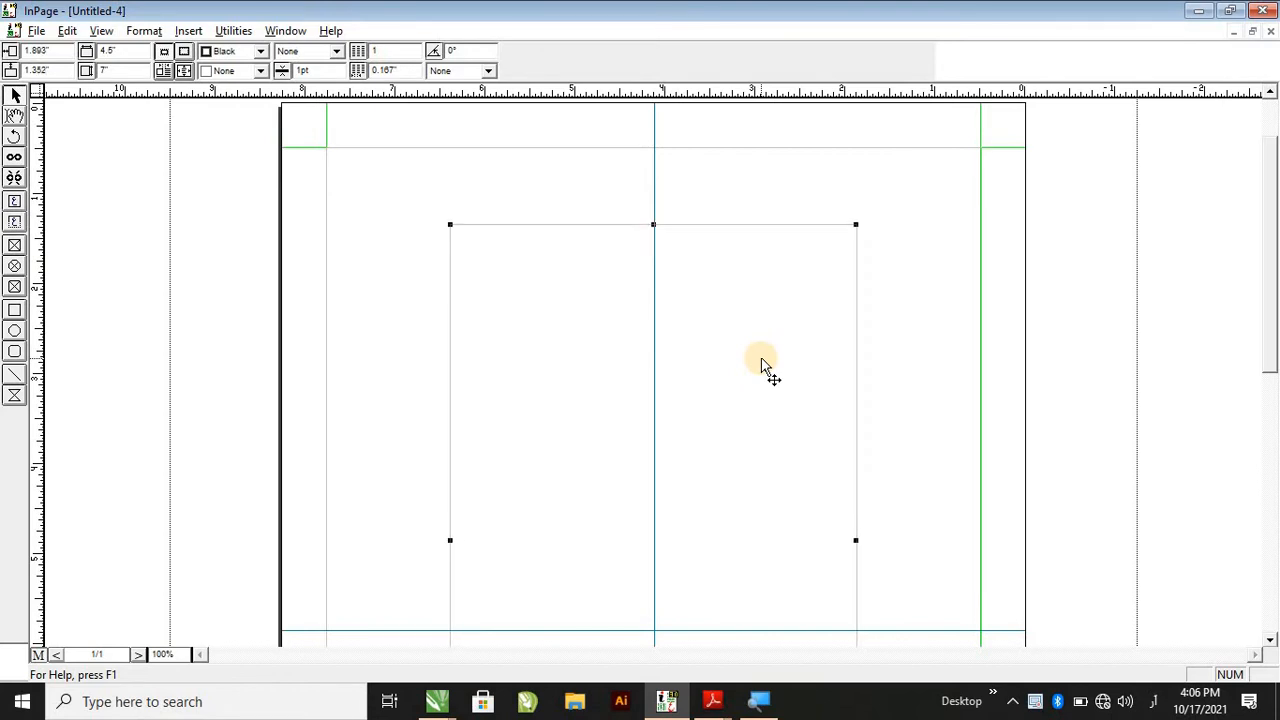
key(Down)
key(Down)
key(Down)
key(Down)
key(Down)
key(Down)
key(Down)
key(Down)
key(Down)
key(Down)
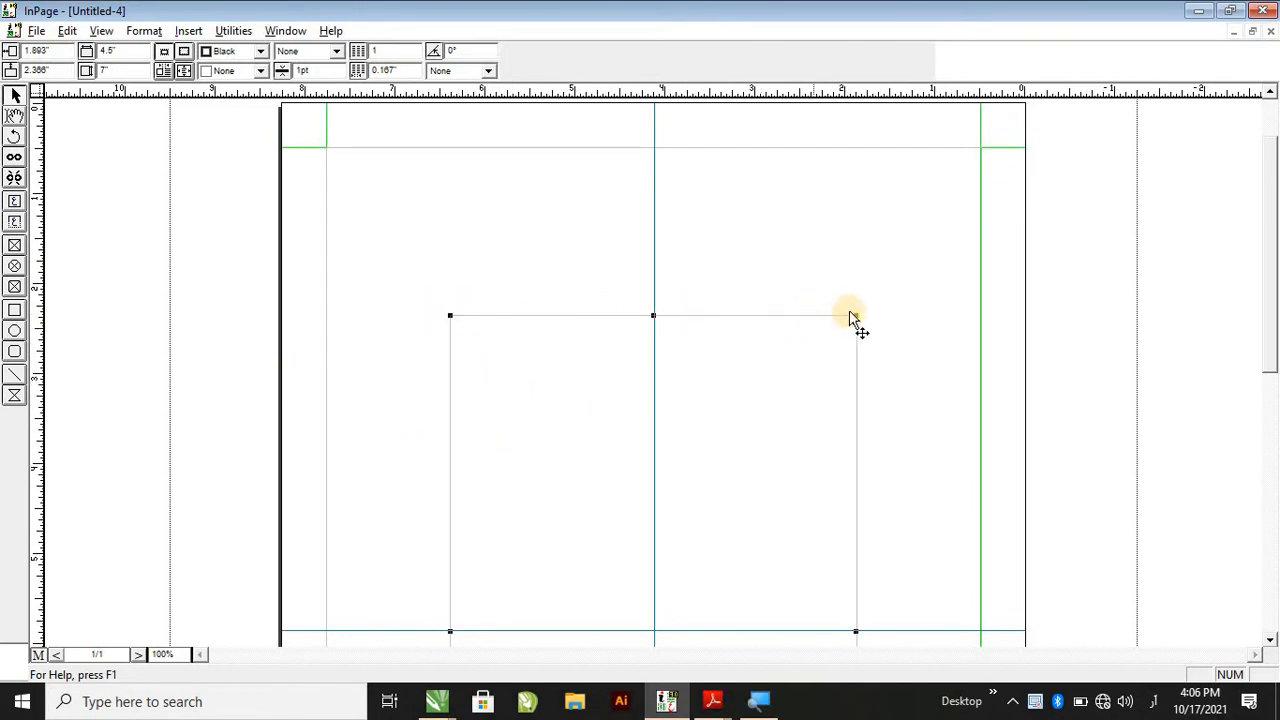
click(336, 51)
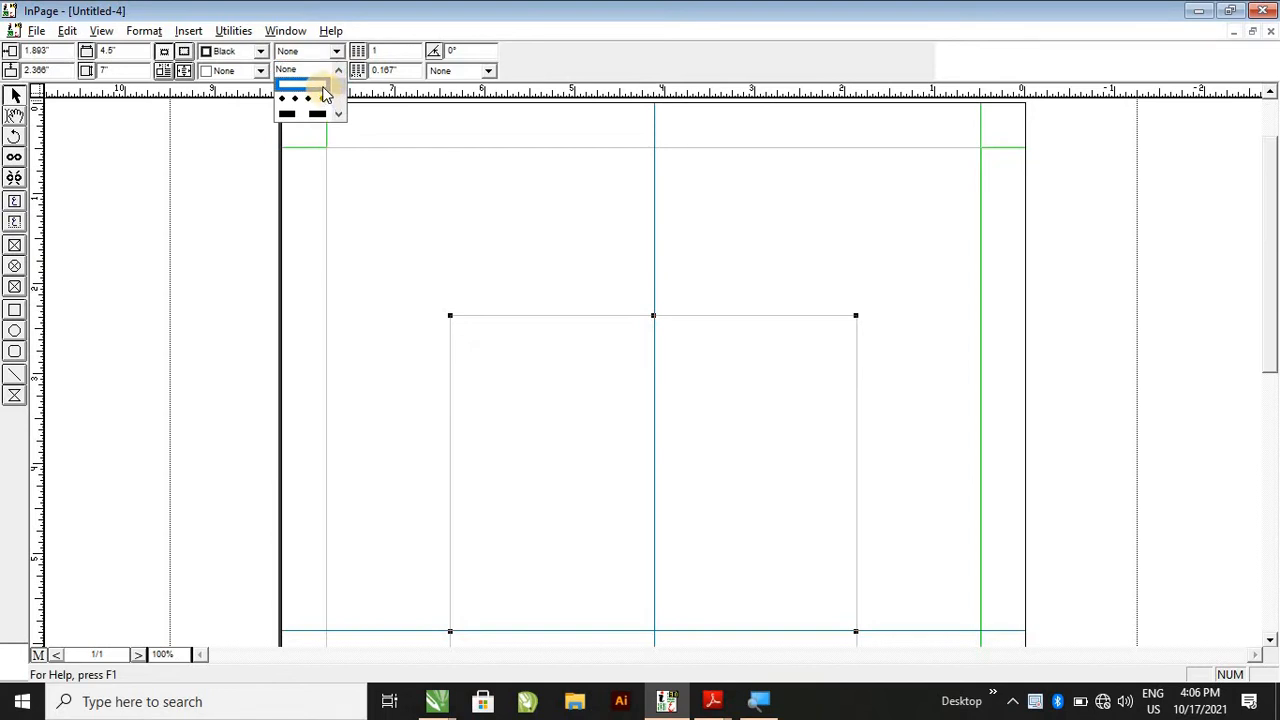
scroll(325, 82, down, 3)
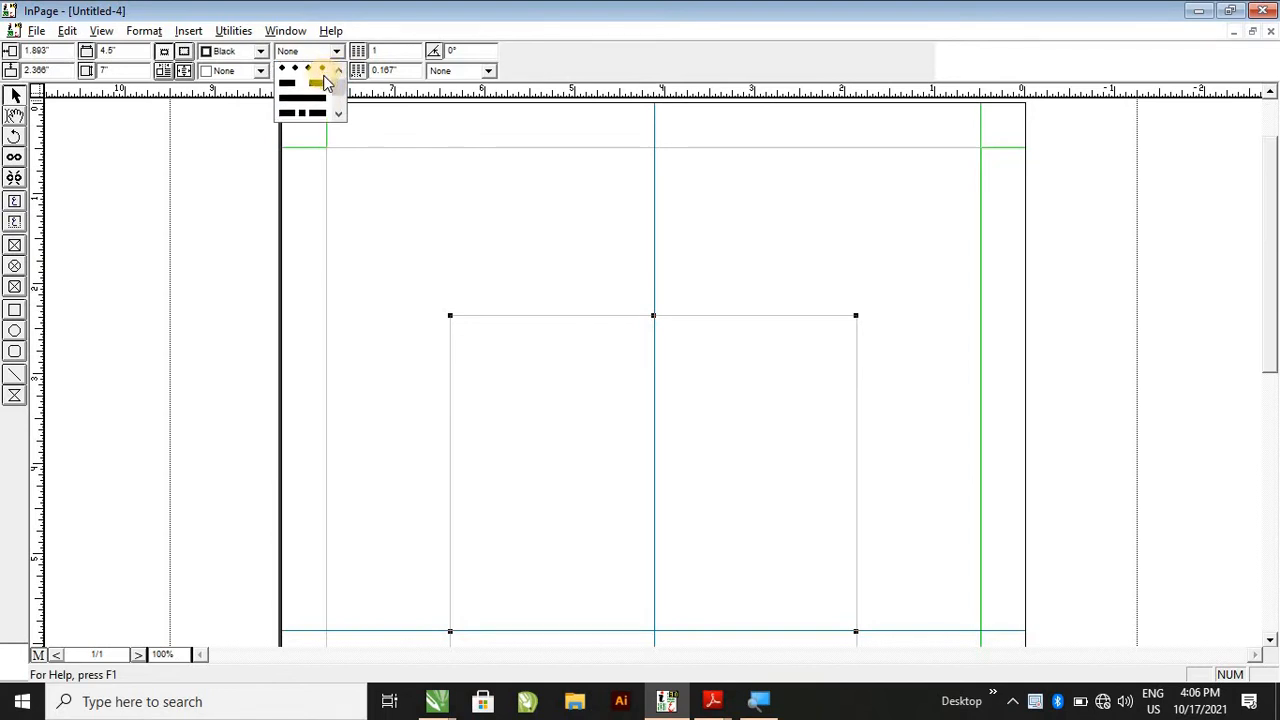
click(320, 94)
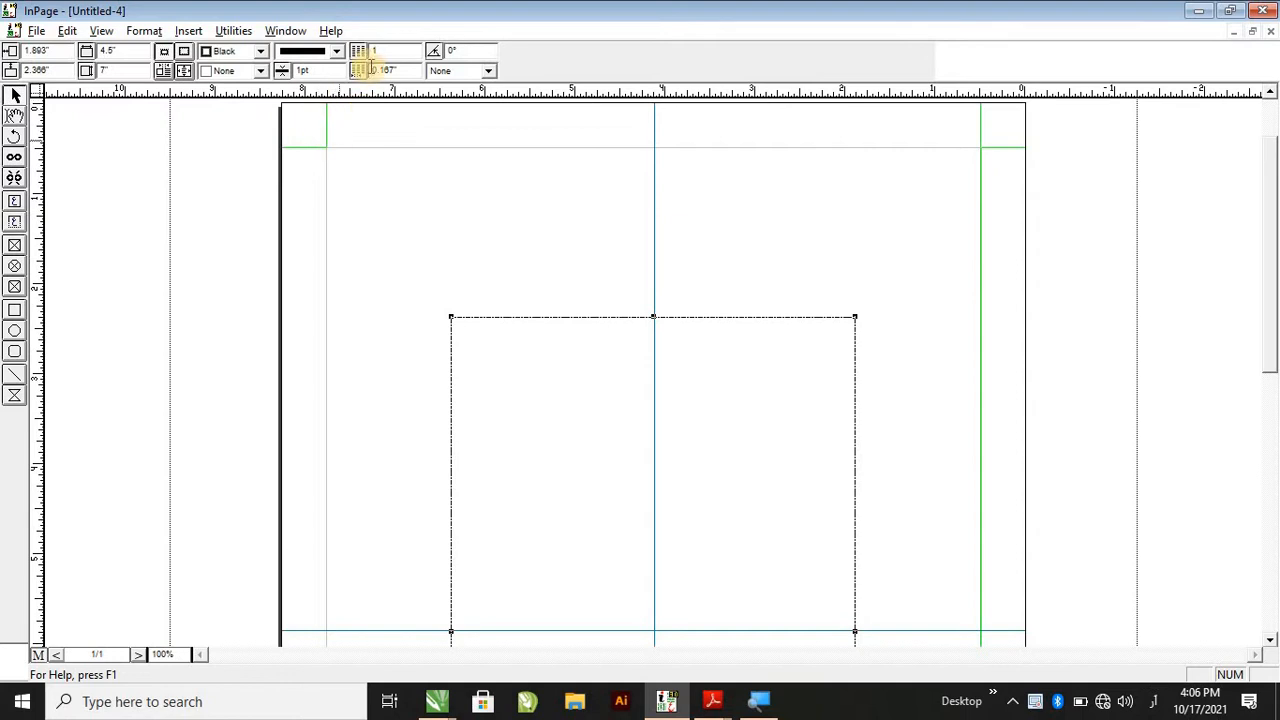
Give the inner text box a black double-line border 5 pt thick.
click(335, 51)
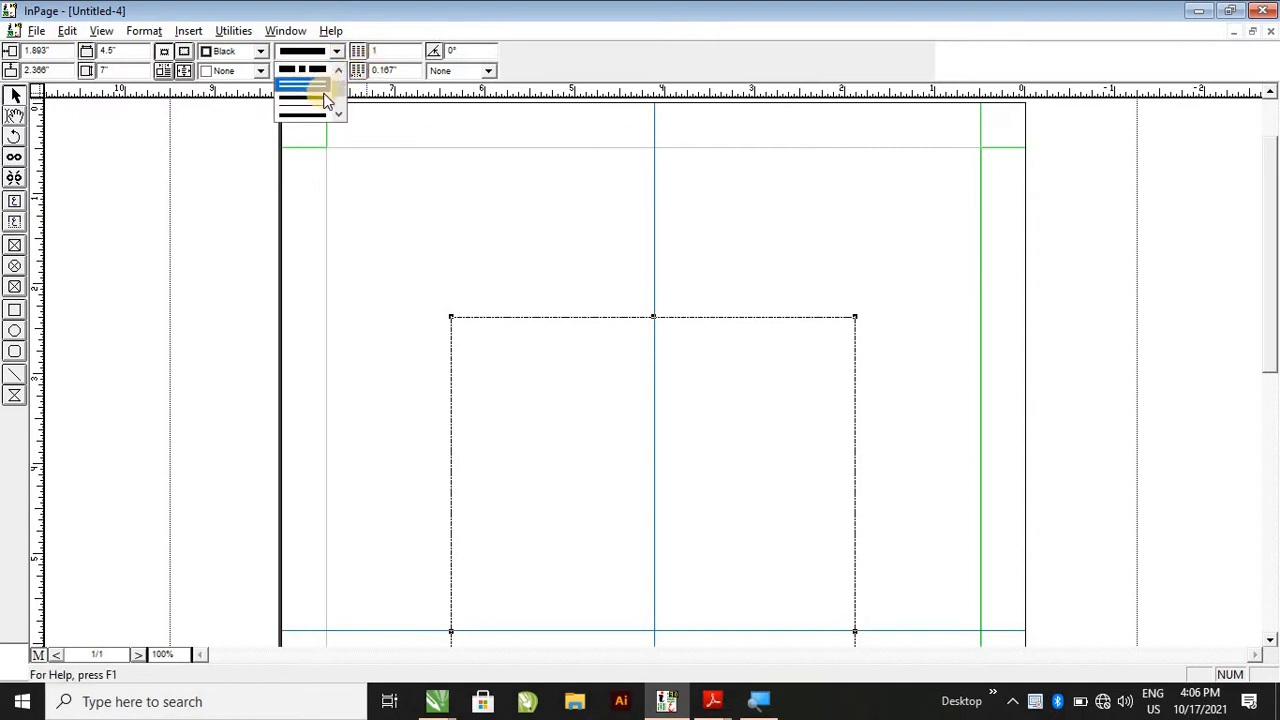
click(325, 88)
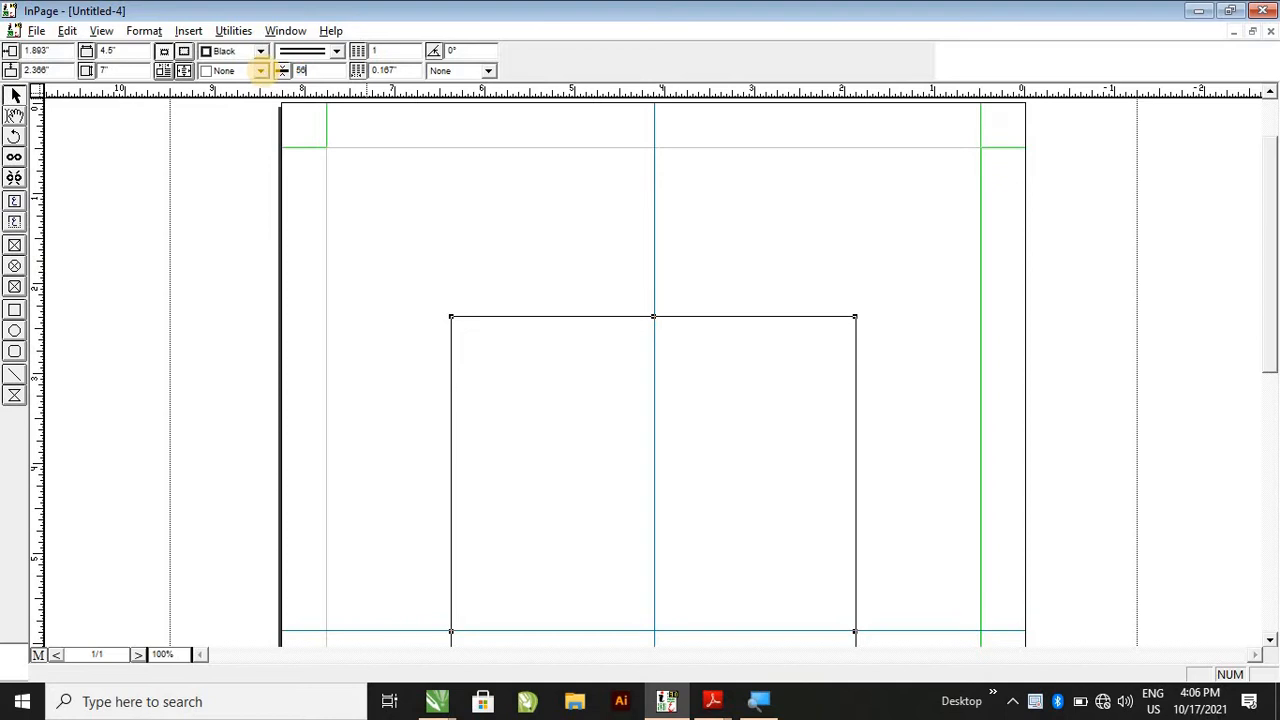
key(Return)
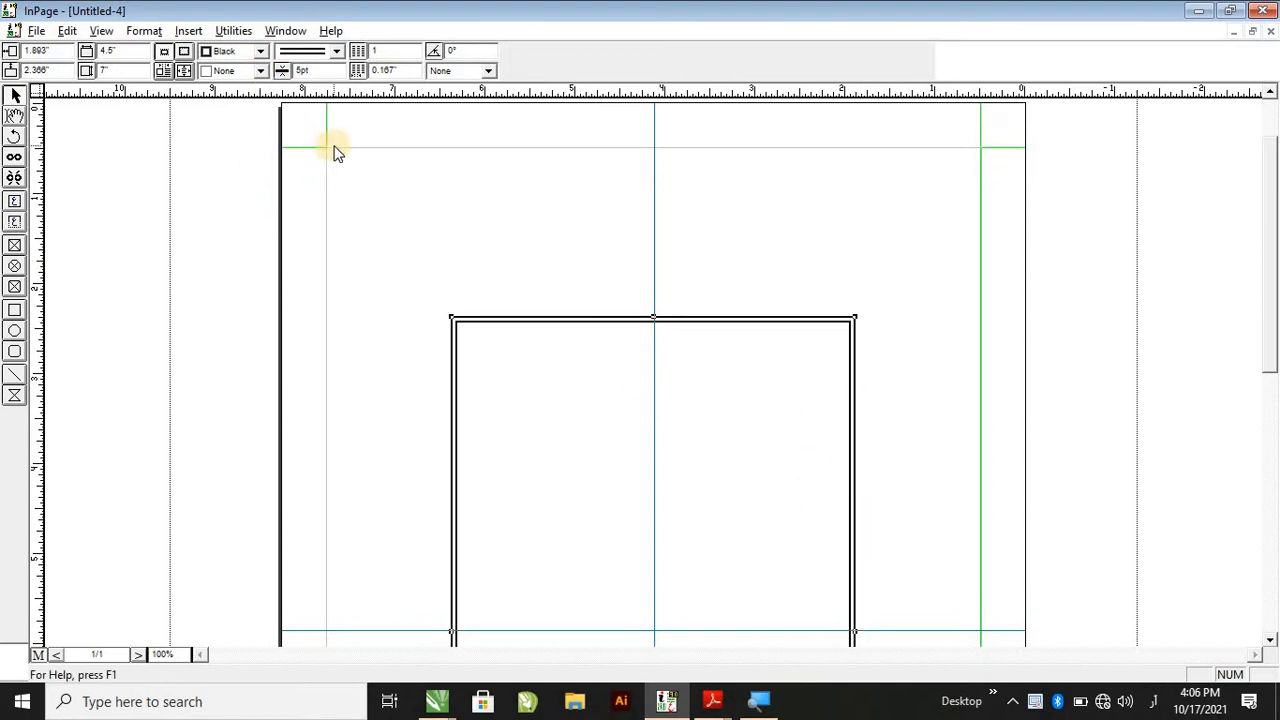
Give the outer page frame a black triple-line border 5 pt thick.
click(950, 240)
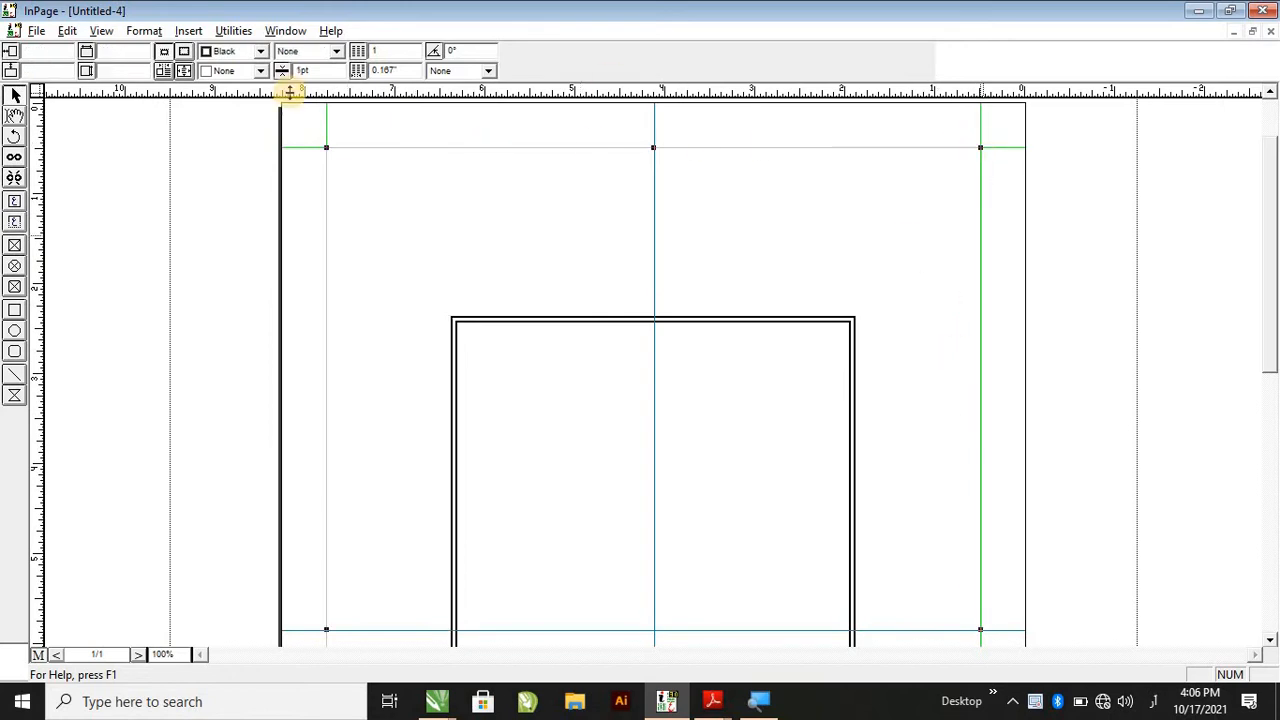
click(338, 52)
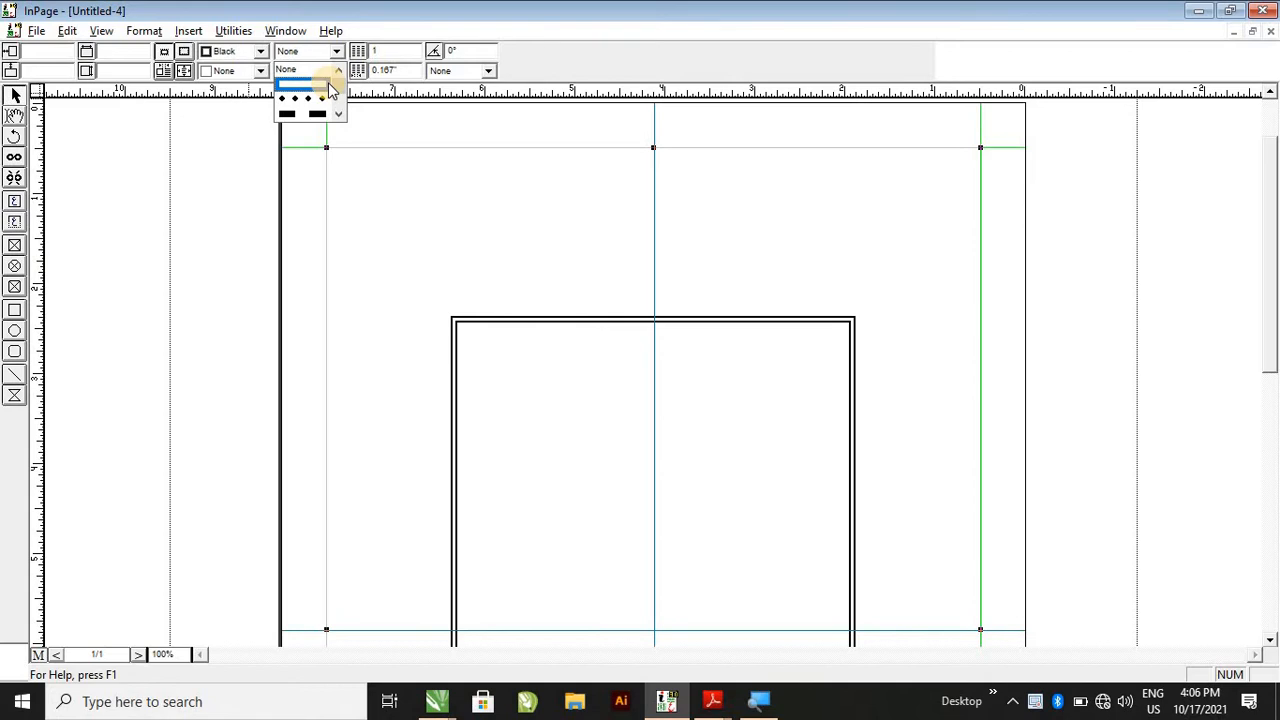
scroll(319, 91, down, 5)
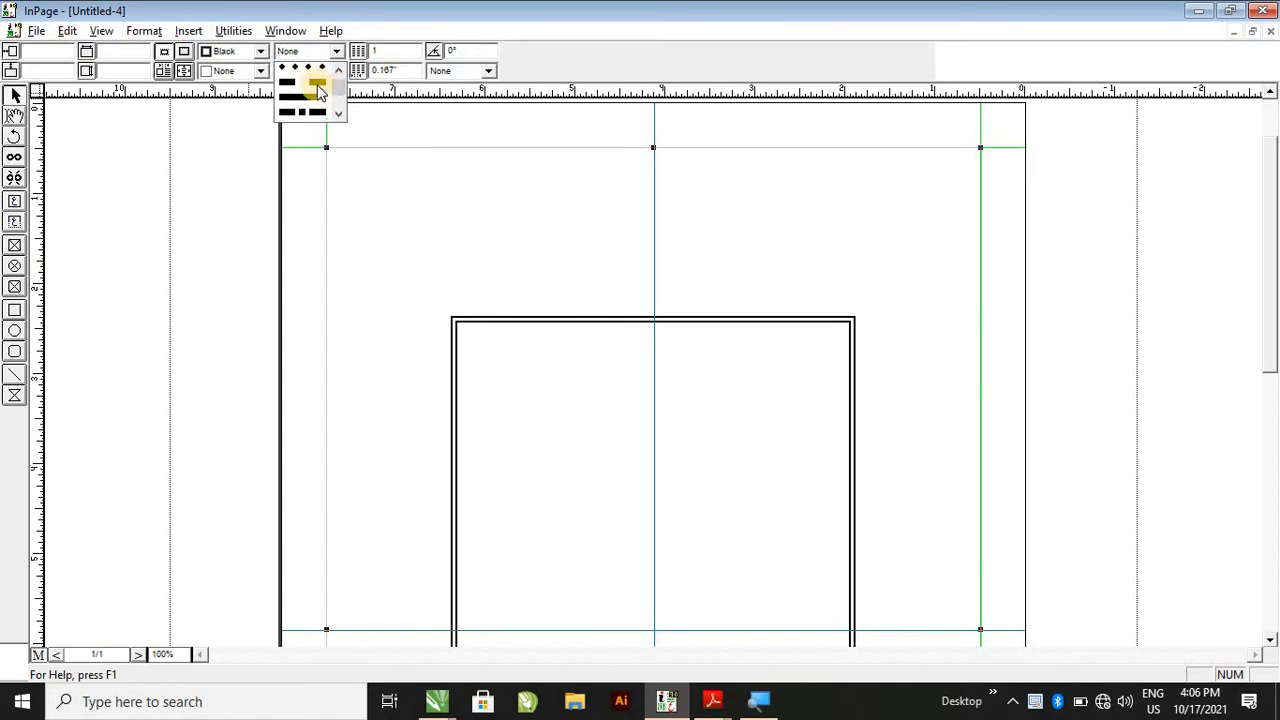
scroll(320, 100, down, 3)
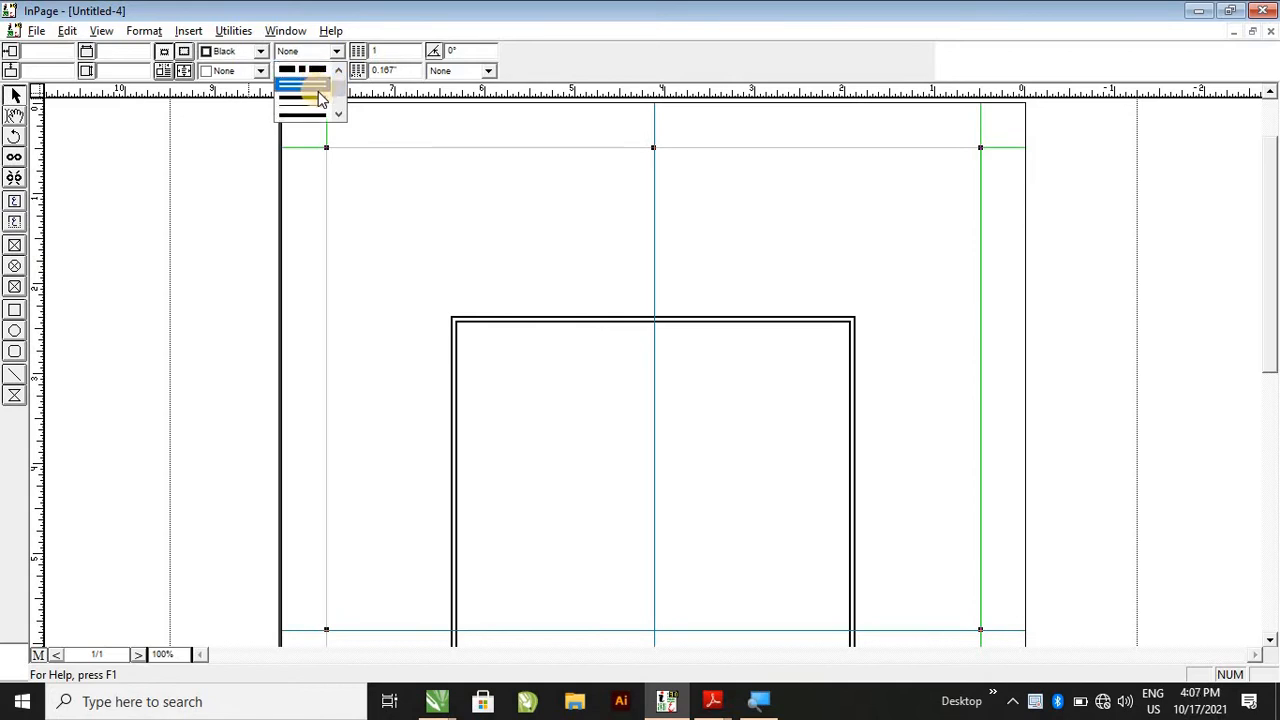
click(321, 116)
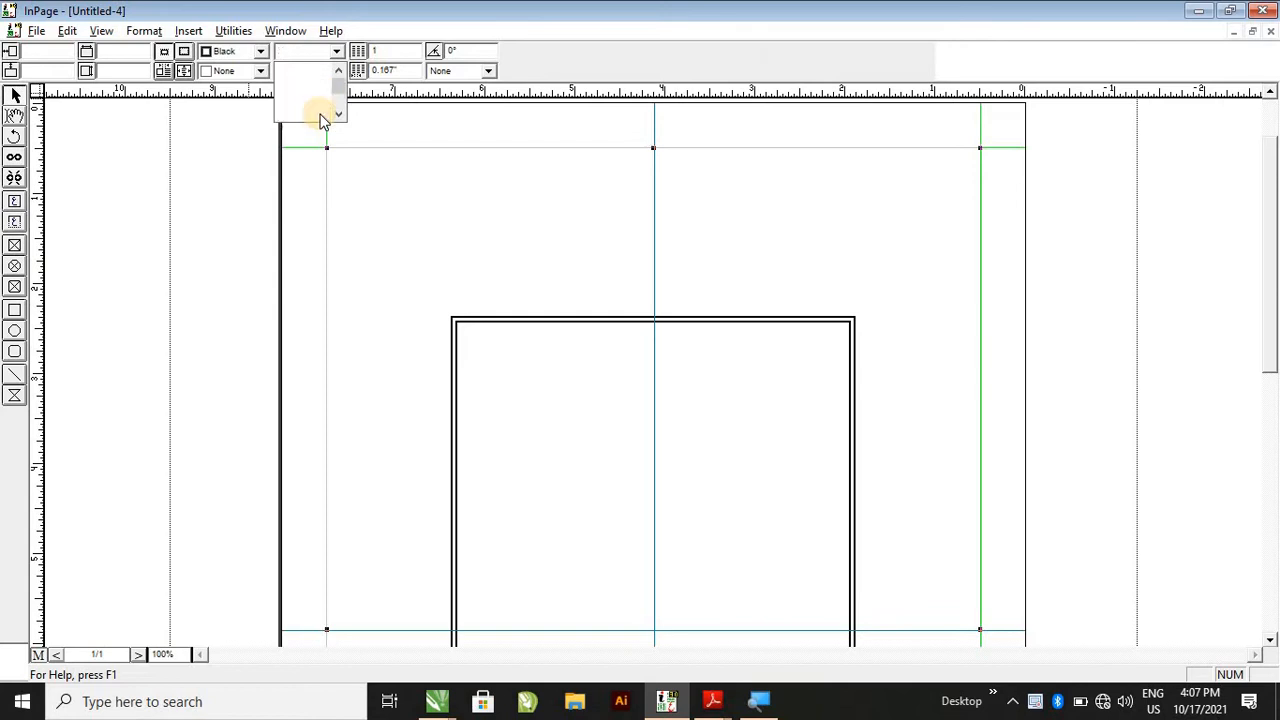
drag(343, 72, 281, 72)
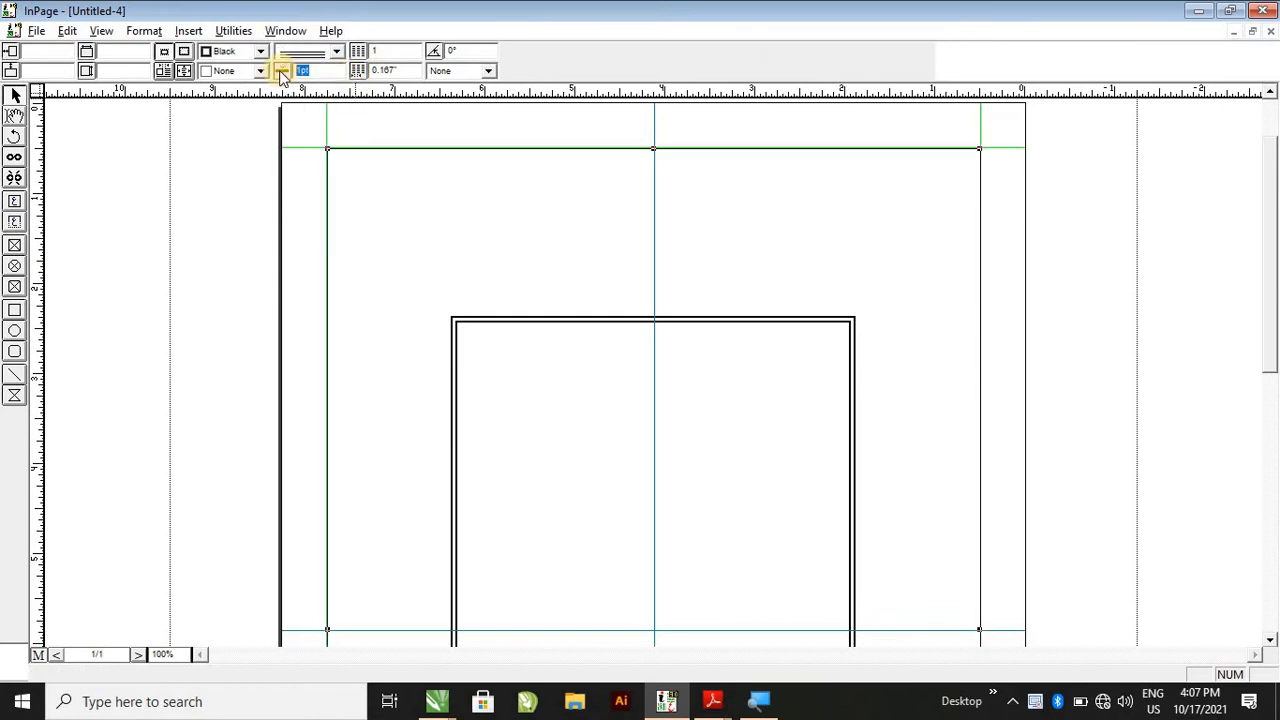
text(5)
key(Return)
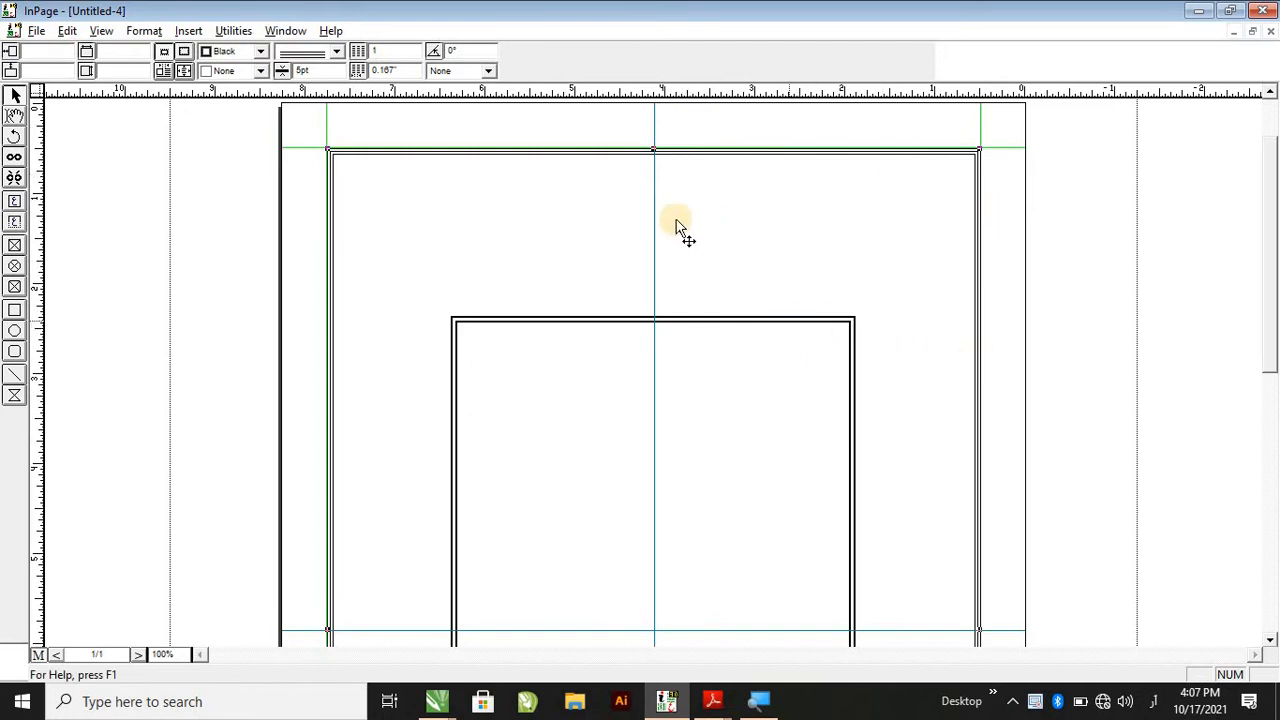
Leave the master page and return to the document page.
scroll(626, 297, down, 10)
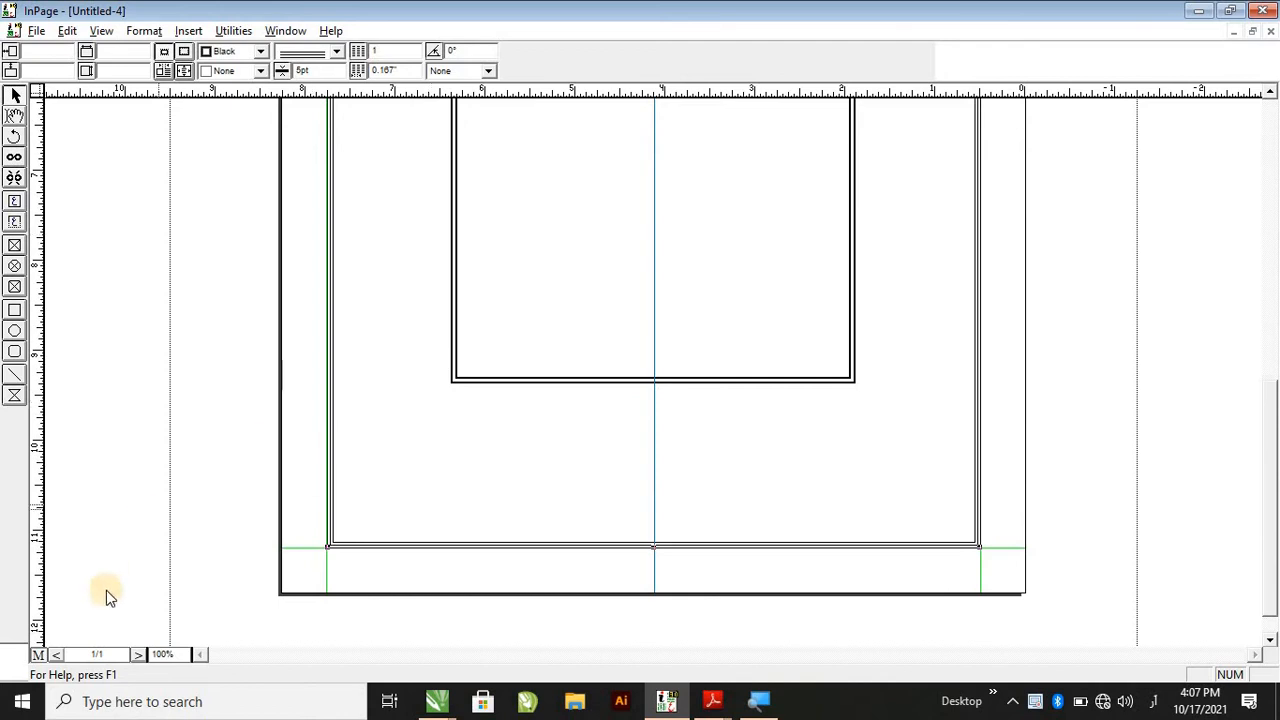
click(37, 656)
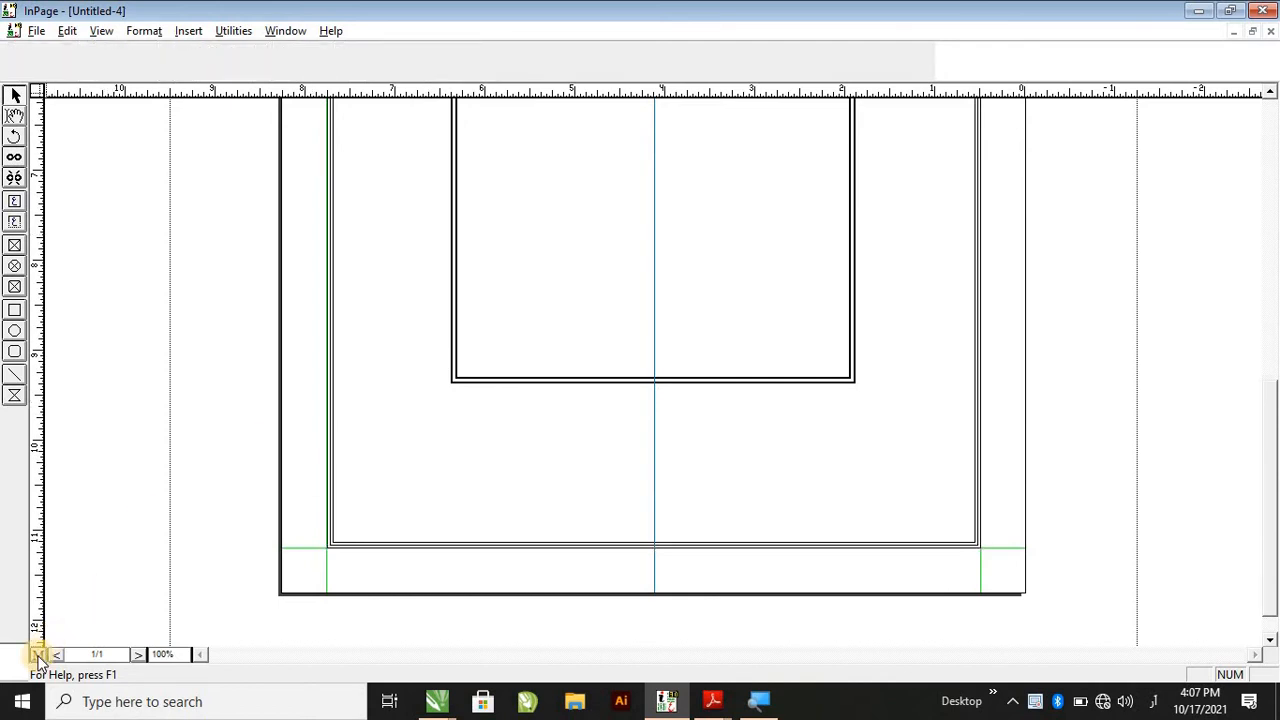
click(810, 708)
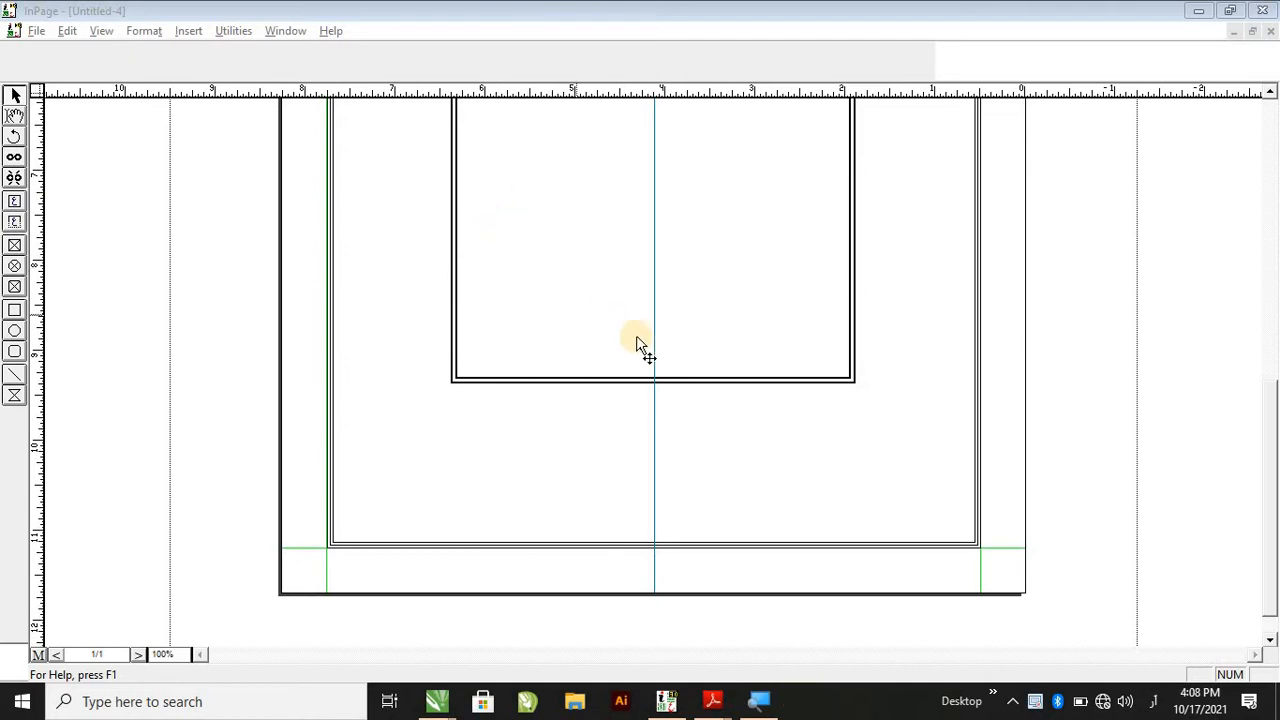
scroll(648, 348, up, 2)
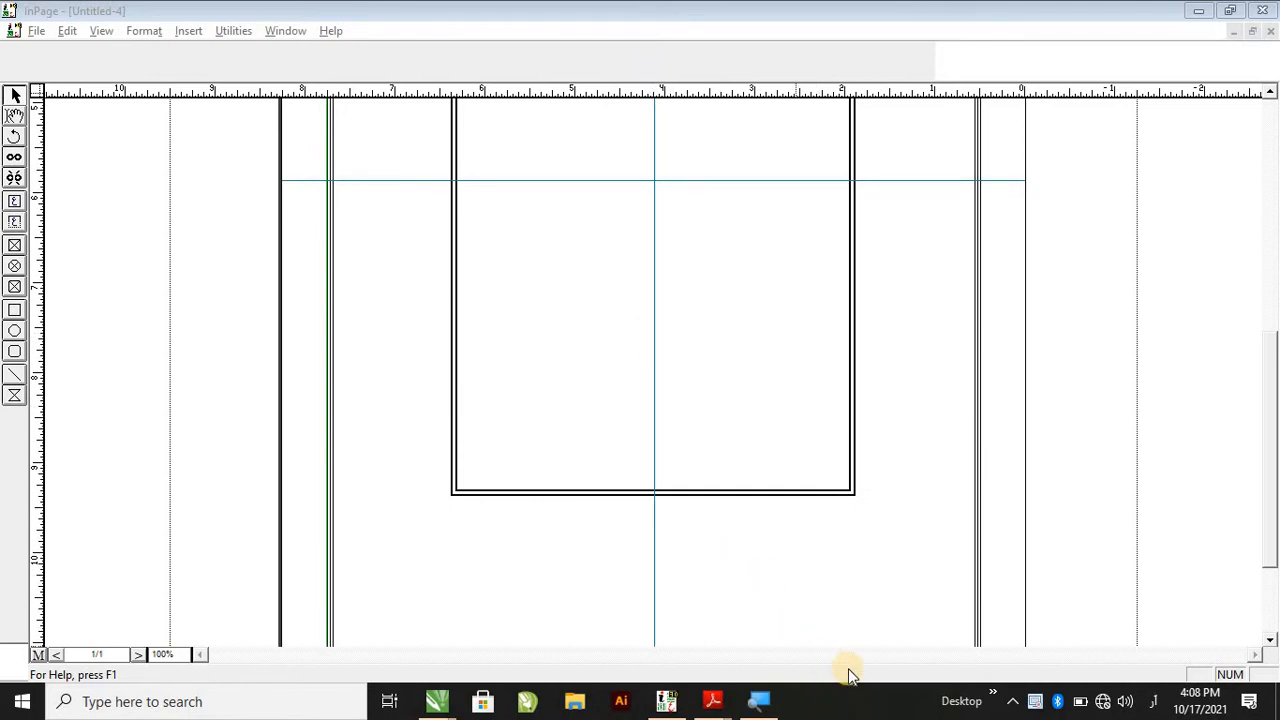
Copy the heading and the first hadith paragraph from the open document haj ke aham afaal wa arkaan.
scroll(721, 344, up, 8)
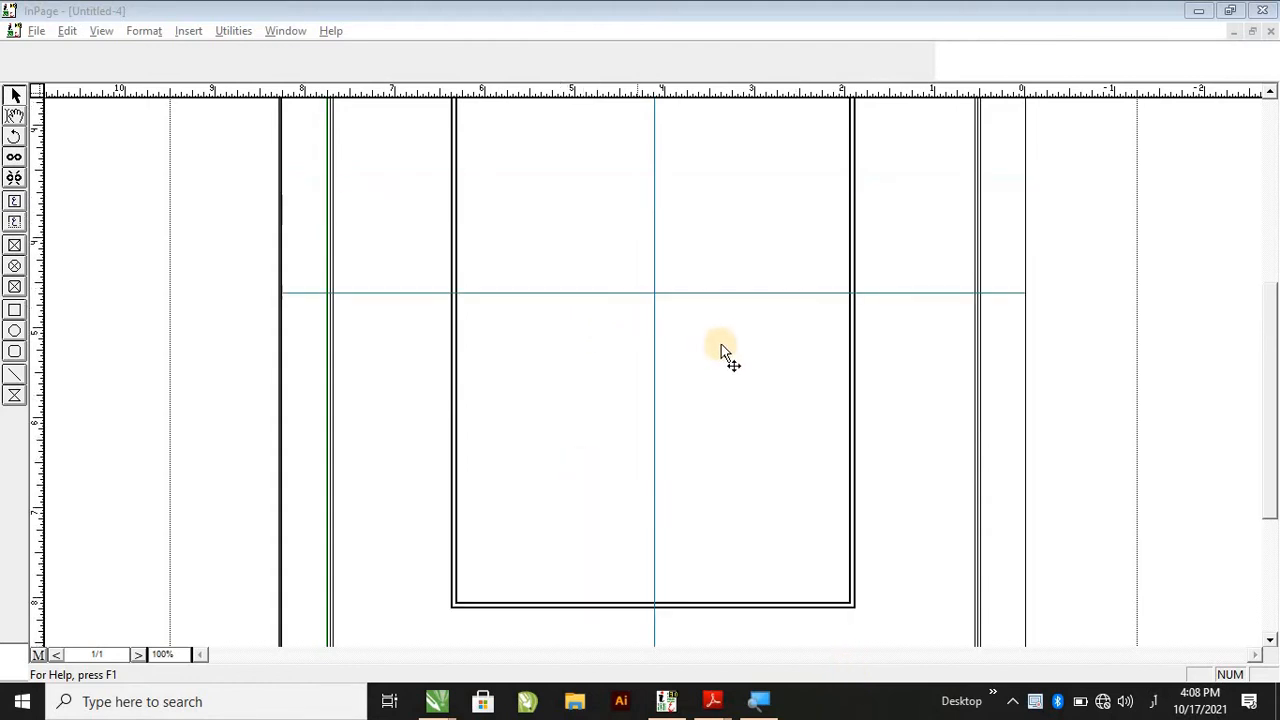
click(272, 34)
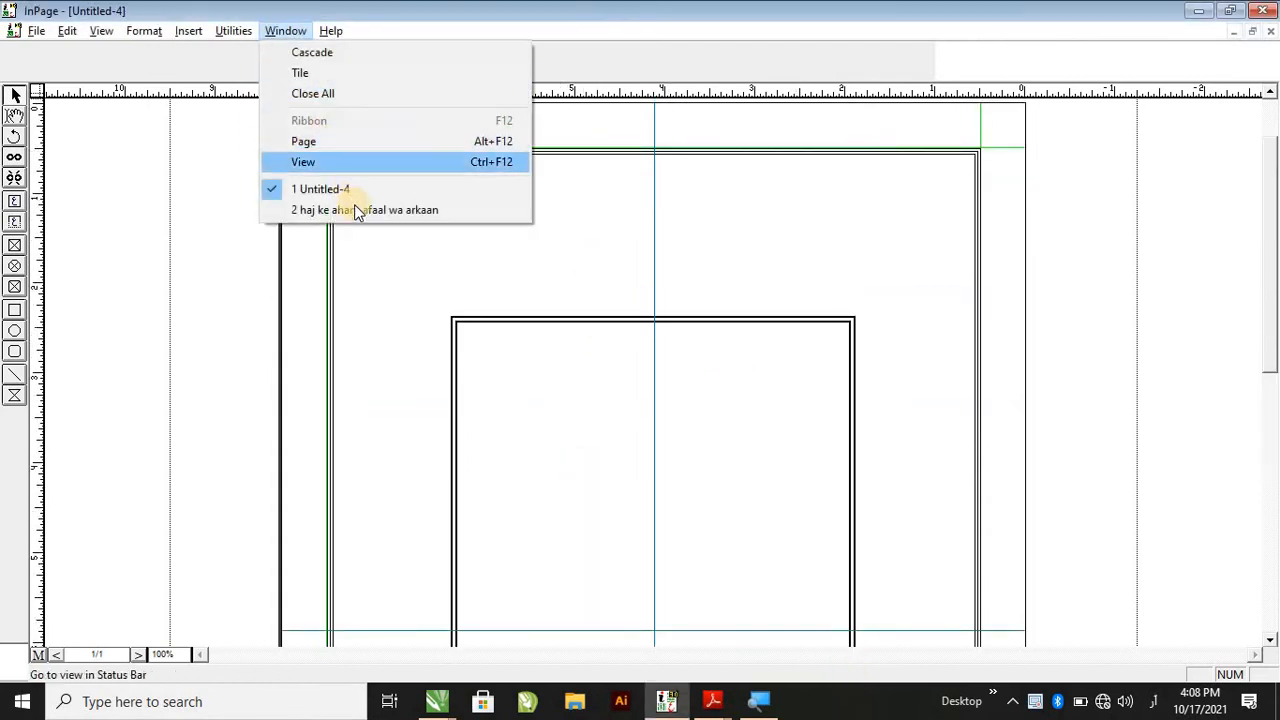
click(357, 208)
click(14, 116)
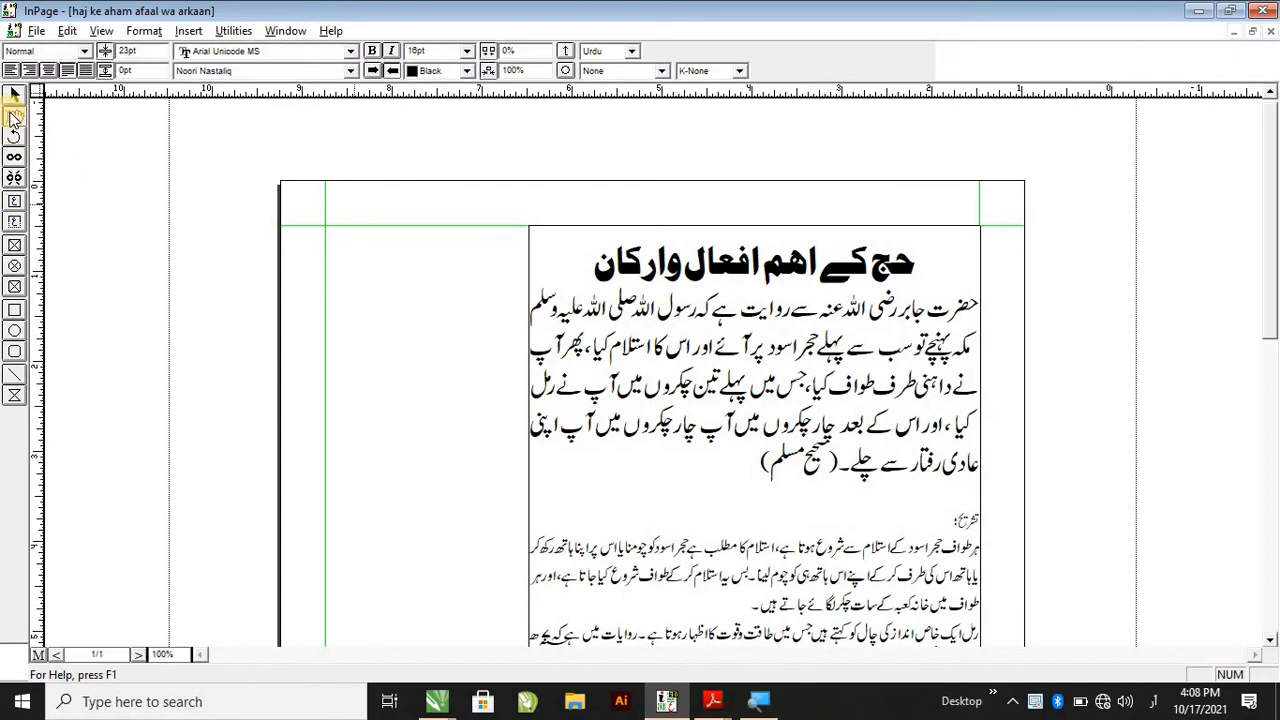
drag(914, 266, 666, 440)
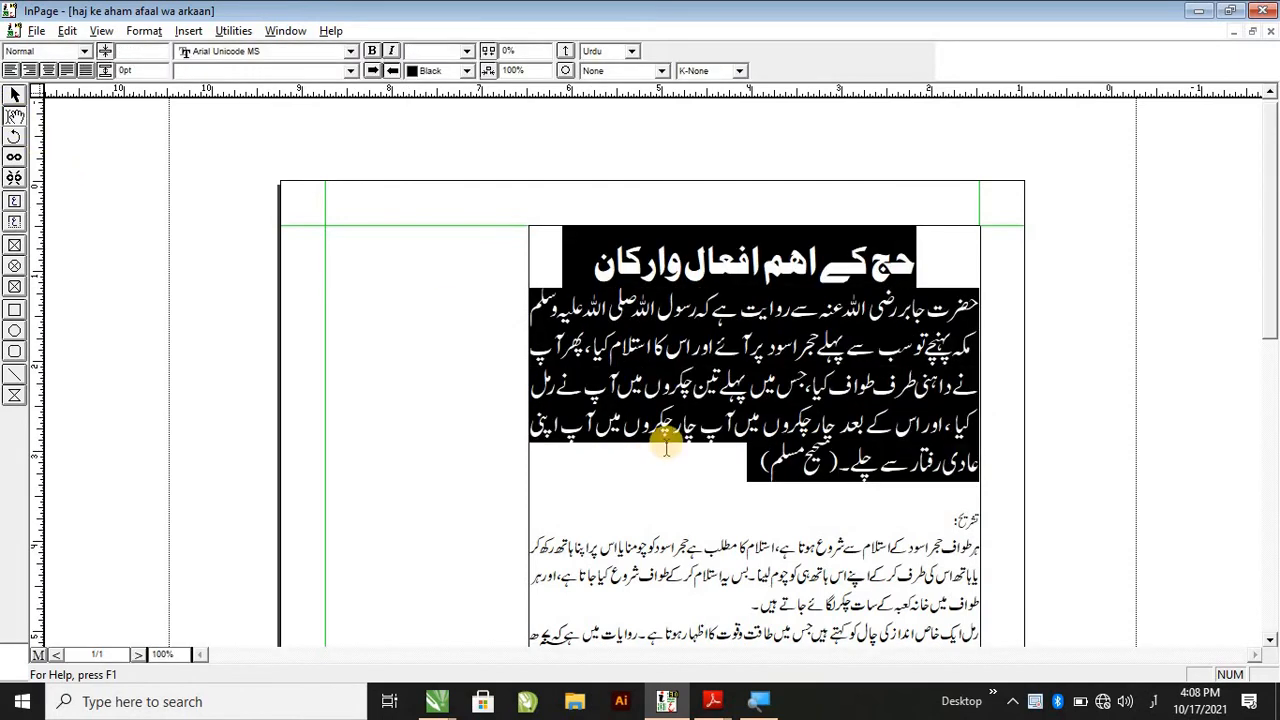
right_click(729, 421)
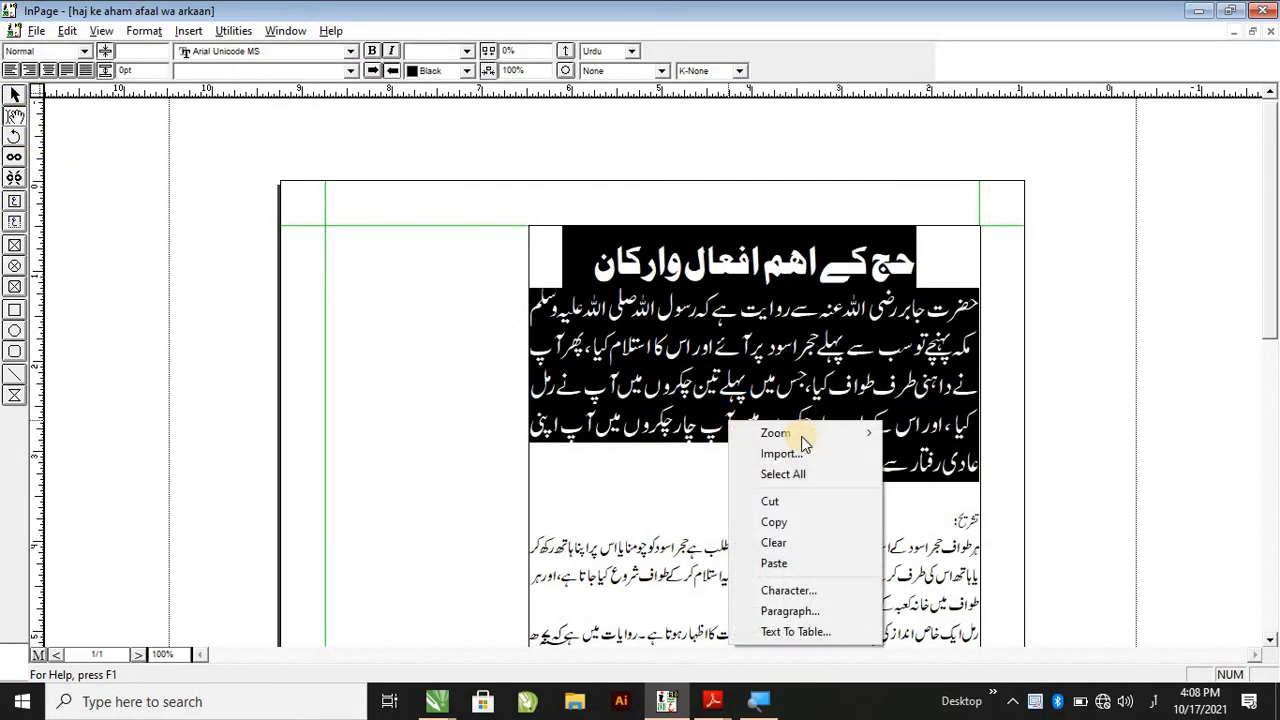
click(815, 532)
Paste the copied heading and paragraph twice into the centre text box on page 1 of Untitled-4.
click(285, 31)
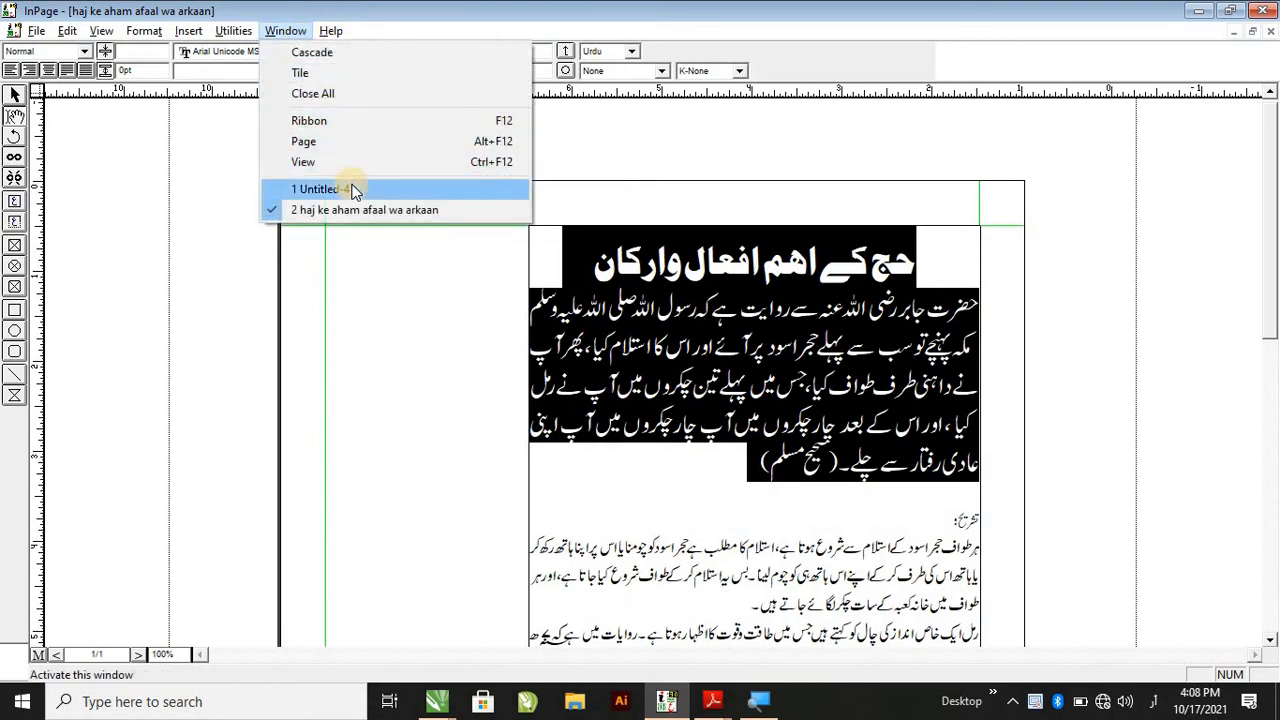
click(352, 190)
click(797, 362)
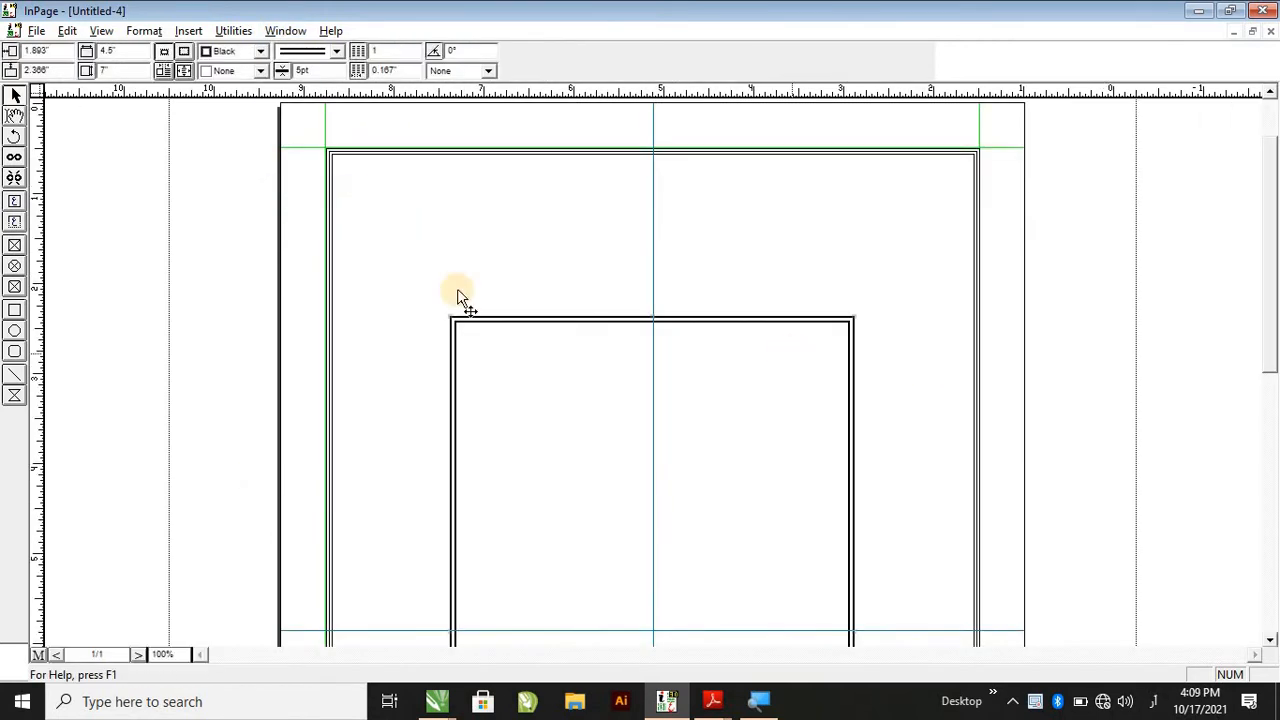
click(14, 115)
click(540, 351)
right_click(790, 370)
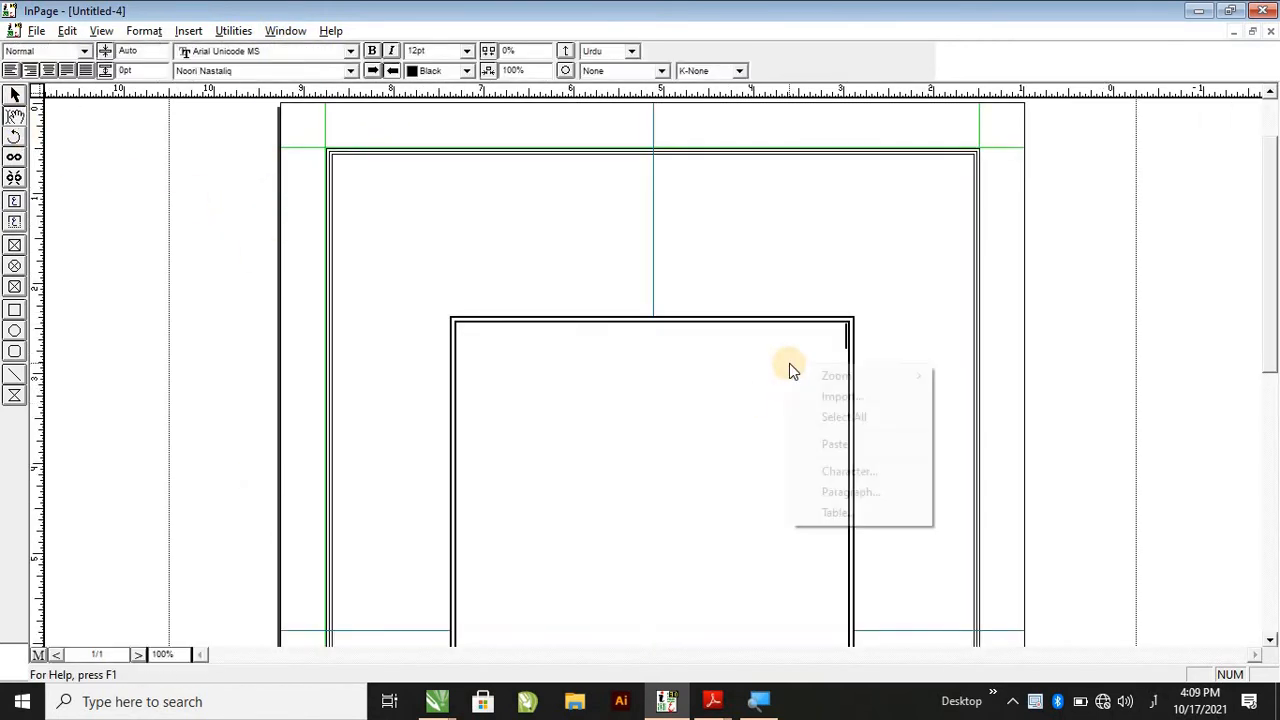
click(845, 447)
scroll(737, 520, down, 2)
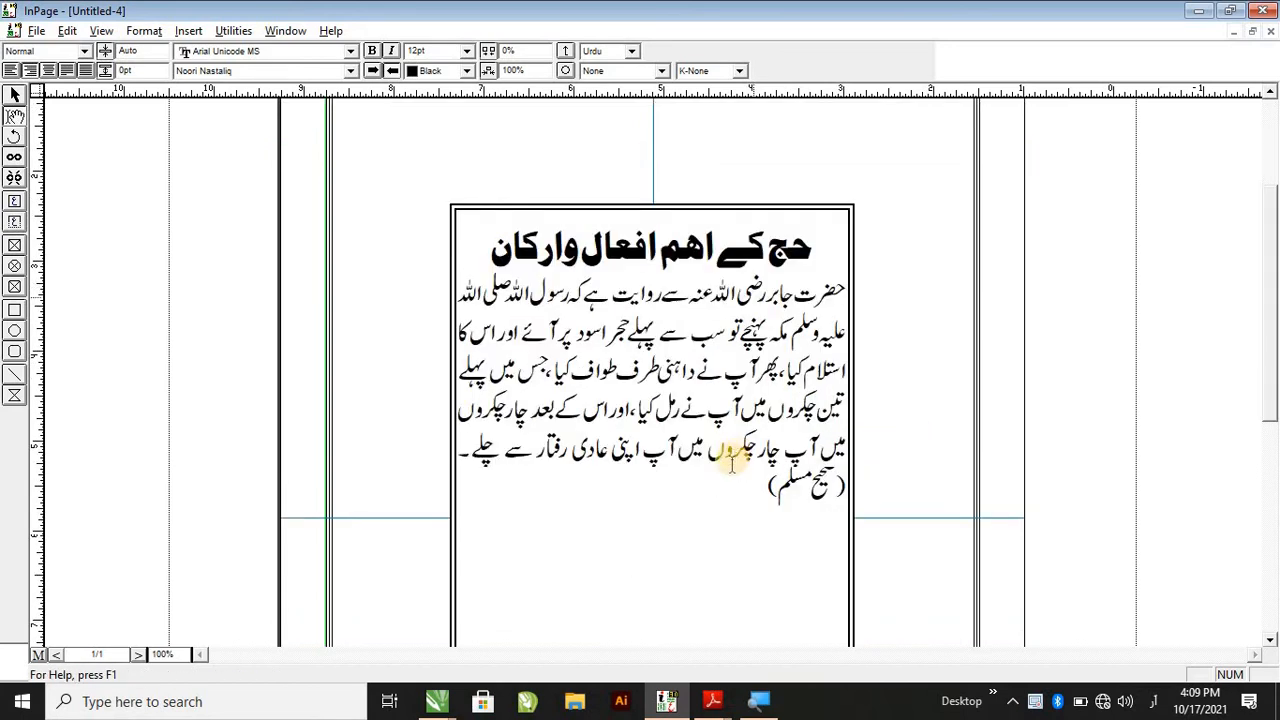
right_click(812, 541)
click(845, 453)
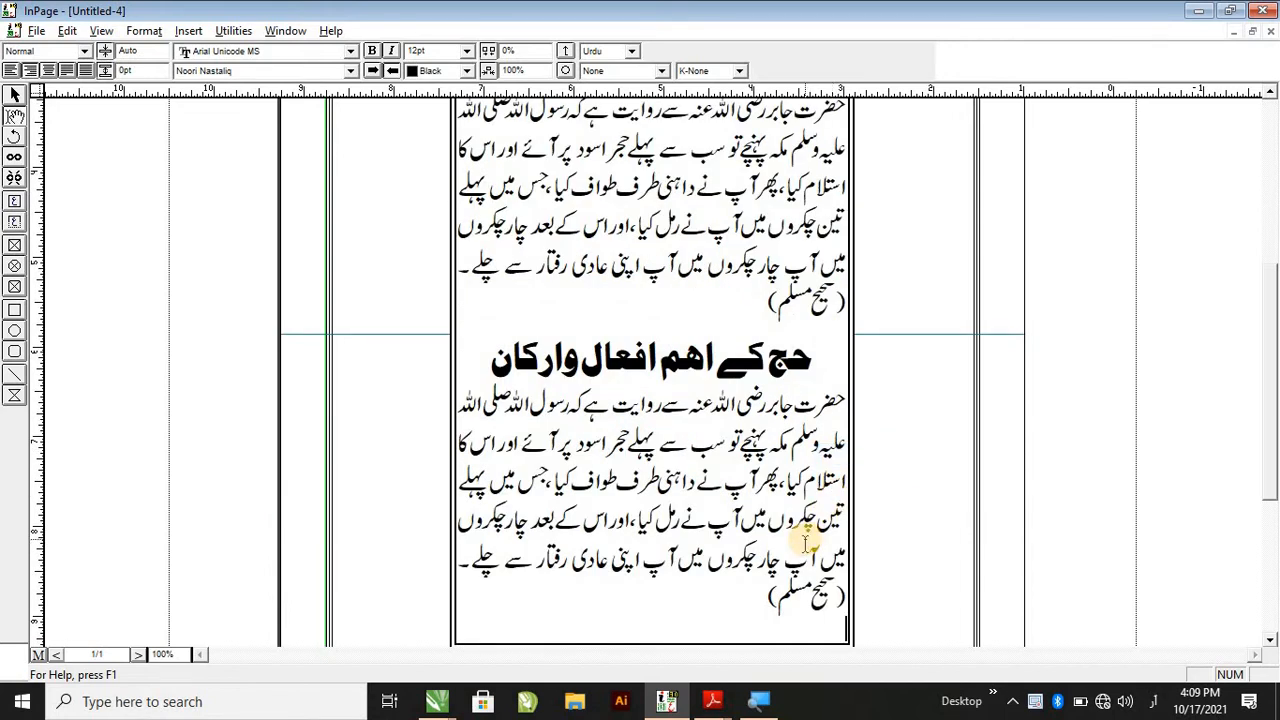
Continue the centre text onto page 2 and paste the heading and paragraph twice into its centre box.
key(Return)
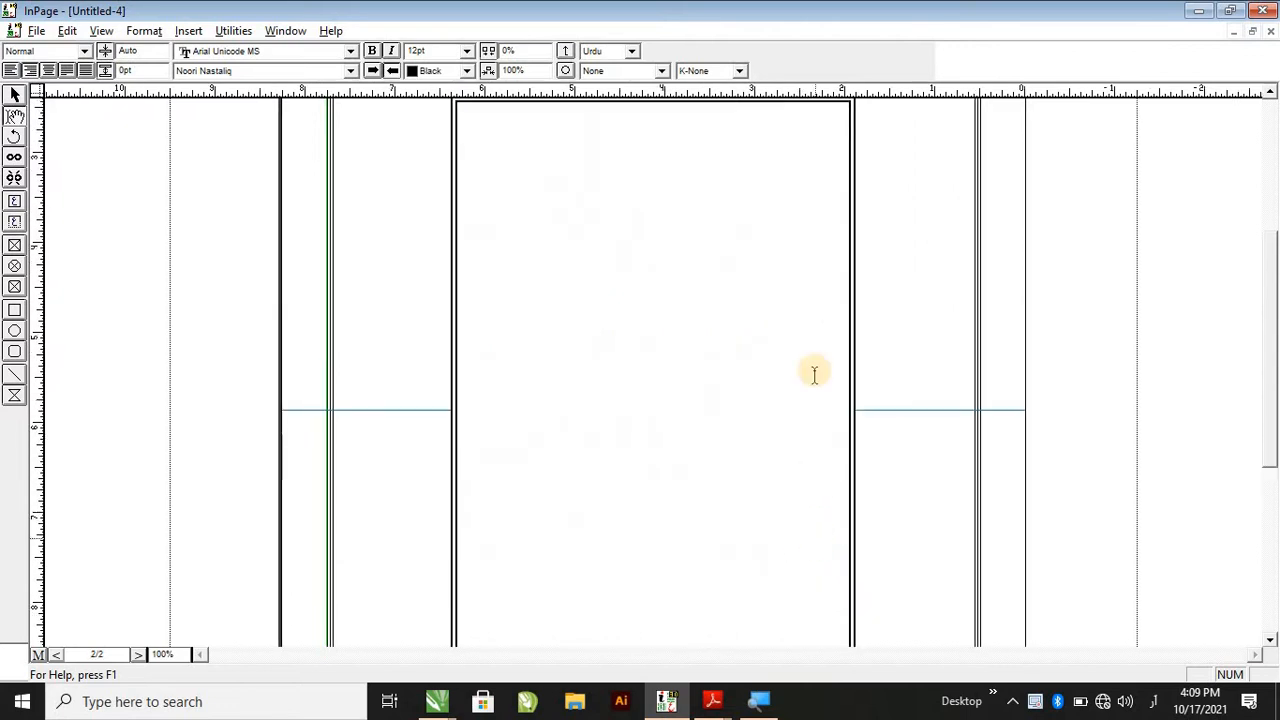
right_click(806, 144)
click(850, 224)
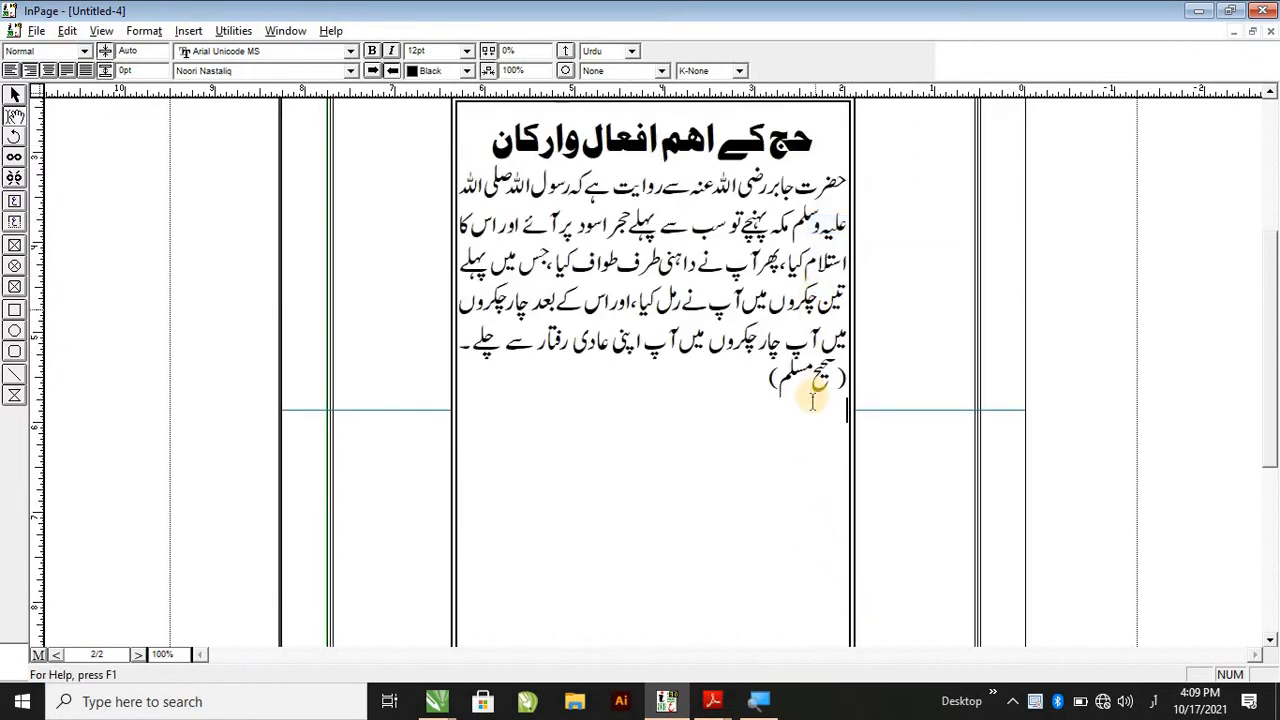
right_click(800, 447)
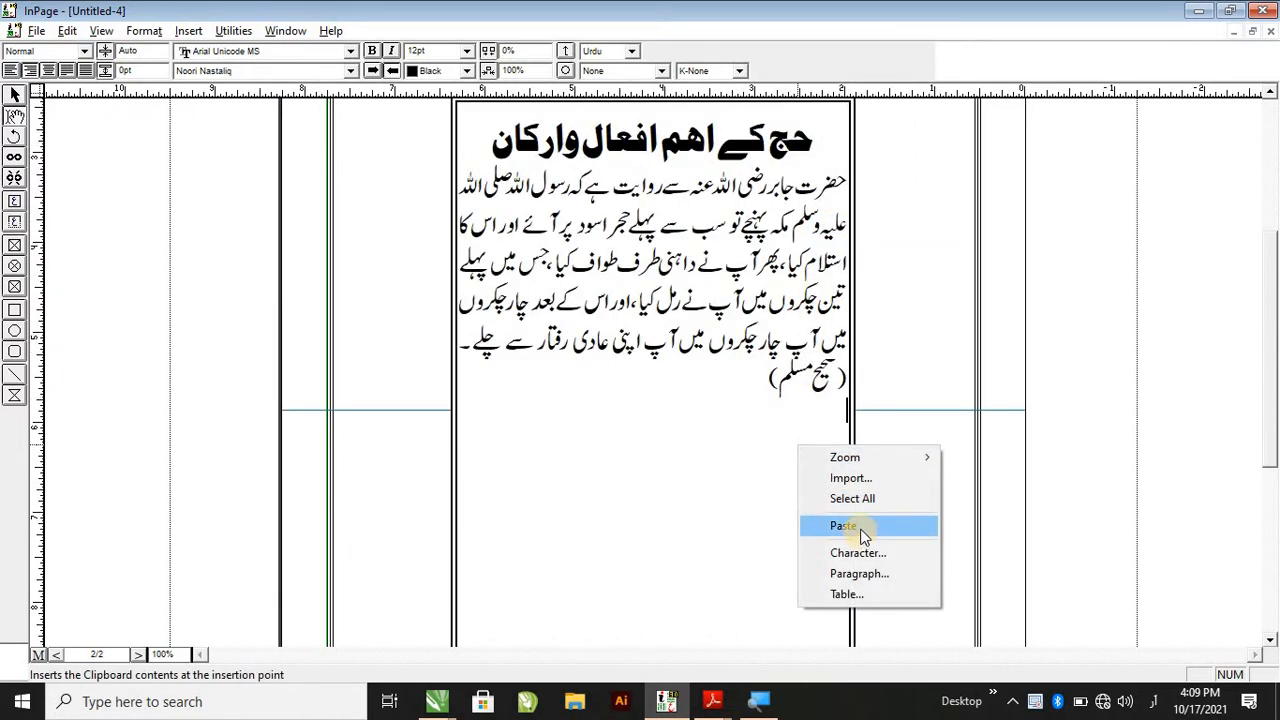
click(860, 532)
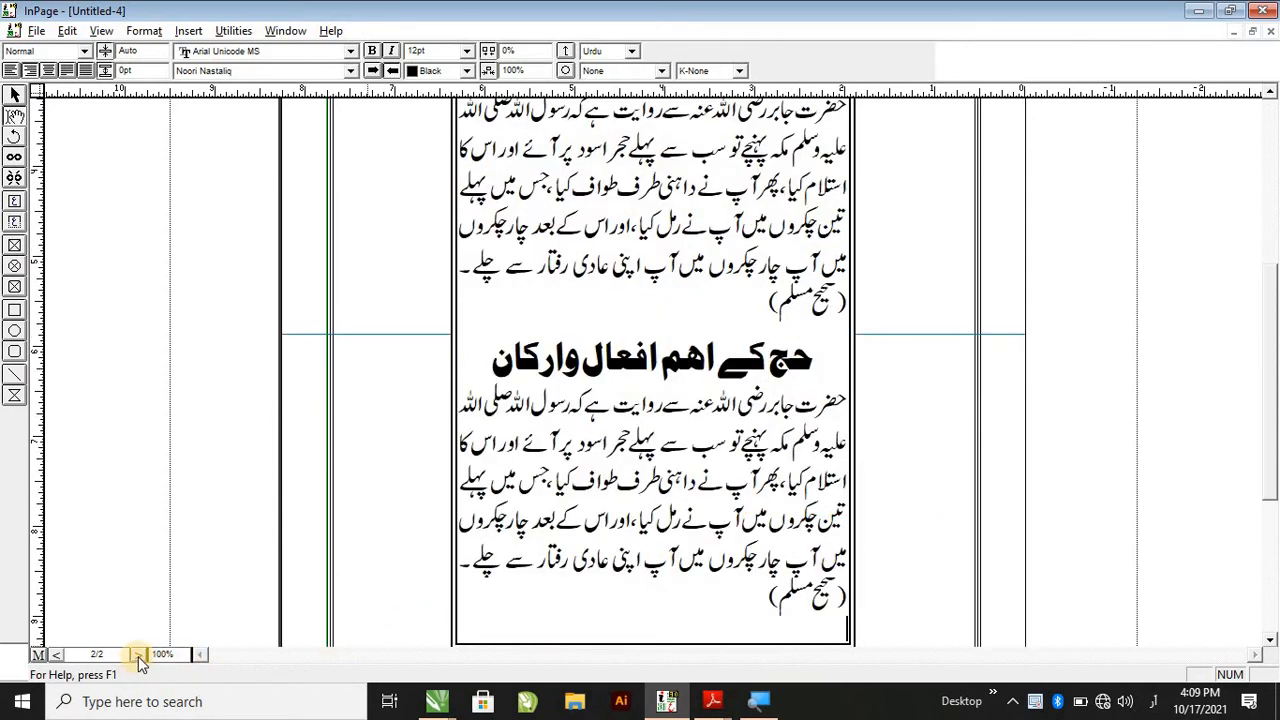
In haj ke aham afaal wa arkaan, set the explanation paragraphs below the تشریح label to 12 pt.
scroll(622, 478, up, 5)
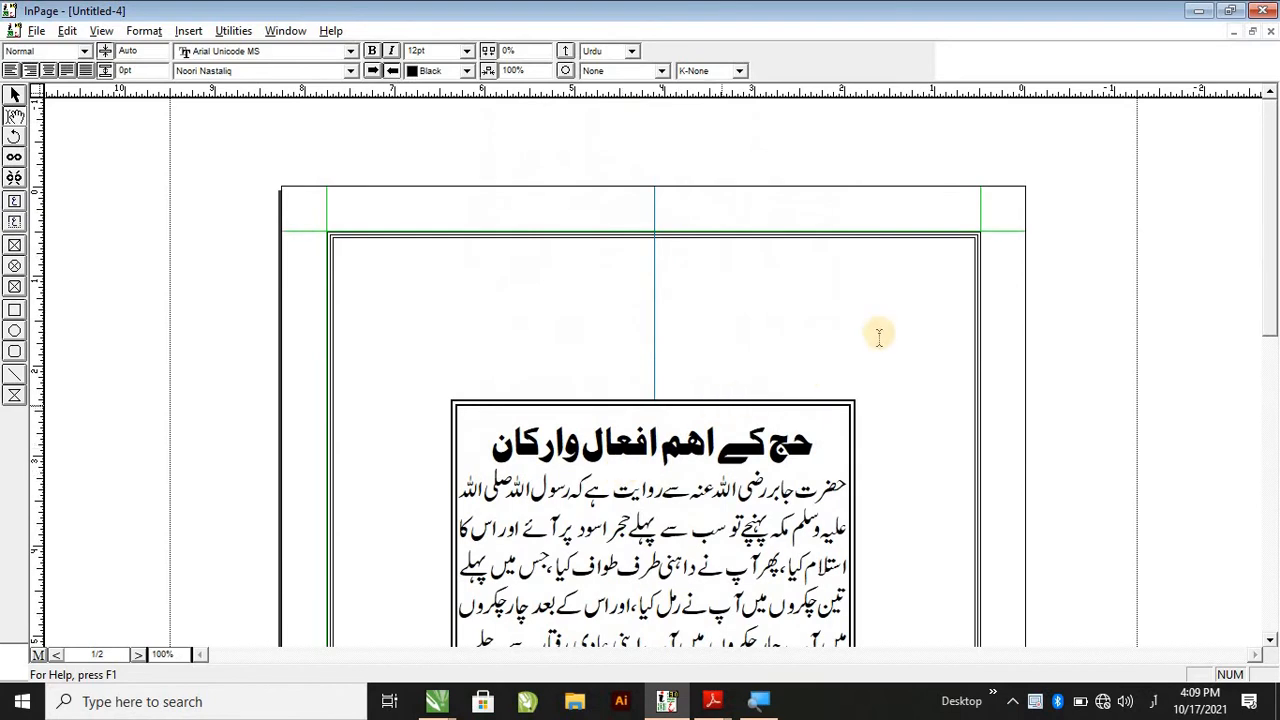
scroll(449, 285, down, 4)
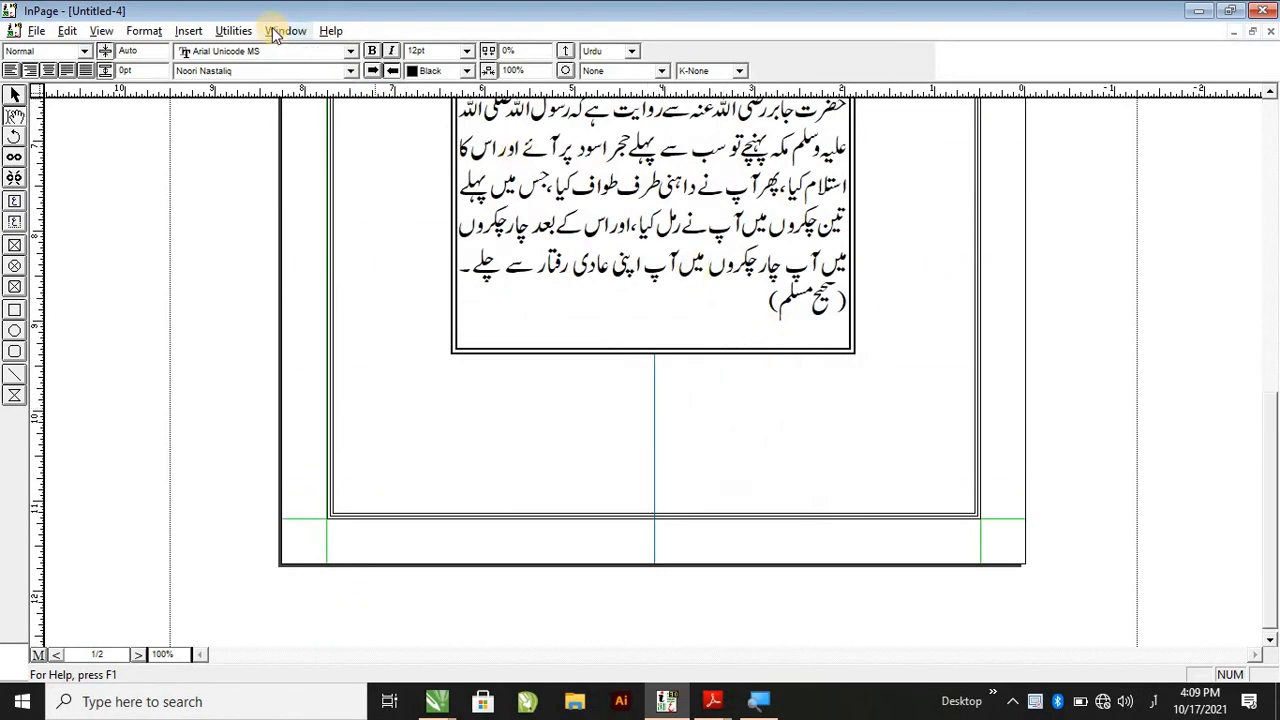
click(275, 31)
click(334, 209)
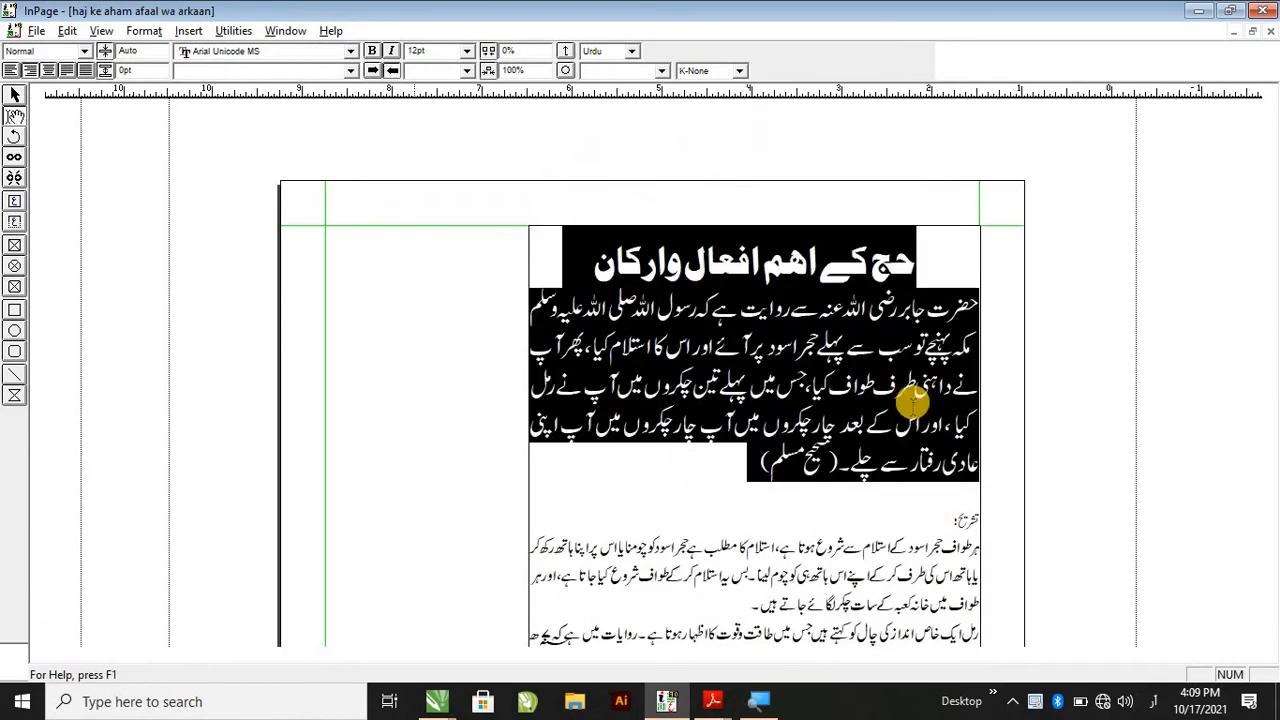
scroll(922, 449, down, 3)
click(893, 430)
scroll(893, 430, down, 1)
drag(773, 414, 1030, 250)
click(448, 50)
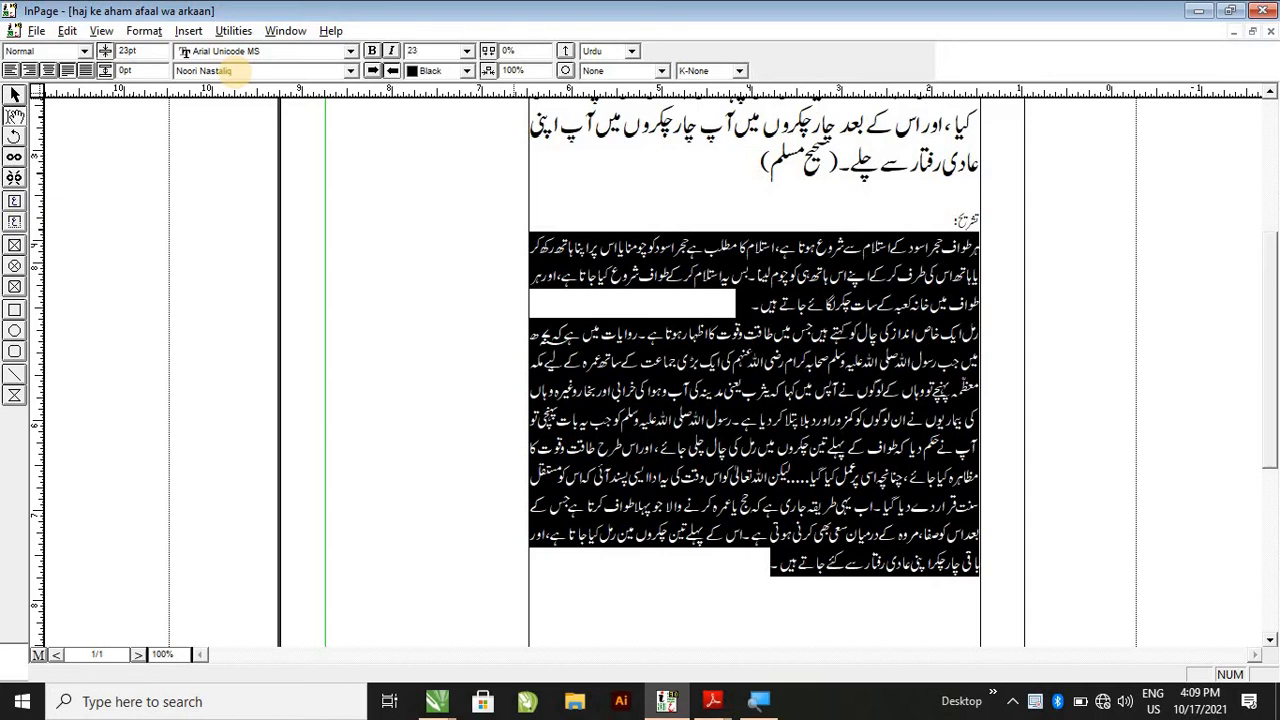
text(2)
key(Return)
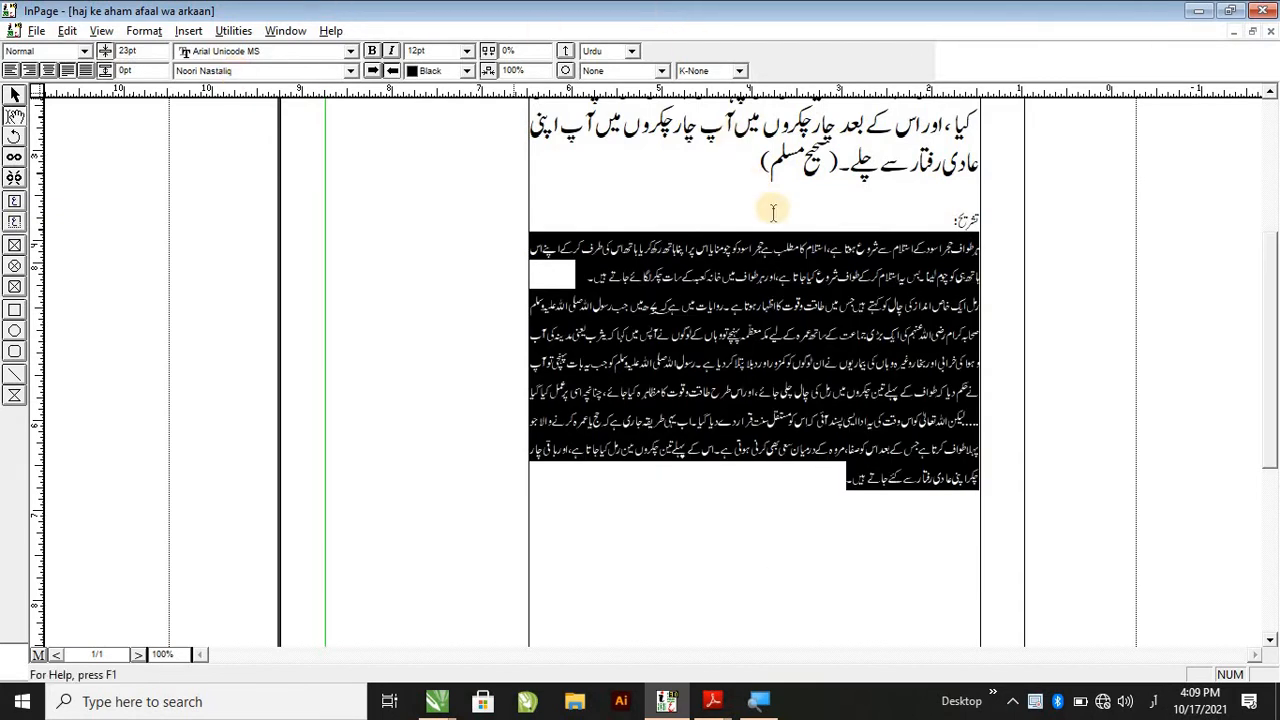
Copy the selected explanation paragraphs and paste them into the outer frame on page 1 of Untitled-4.
right_click(811, 294)
click(860, 399)
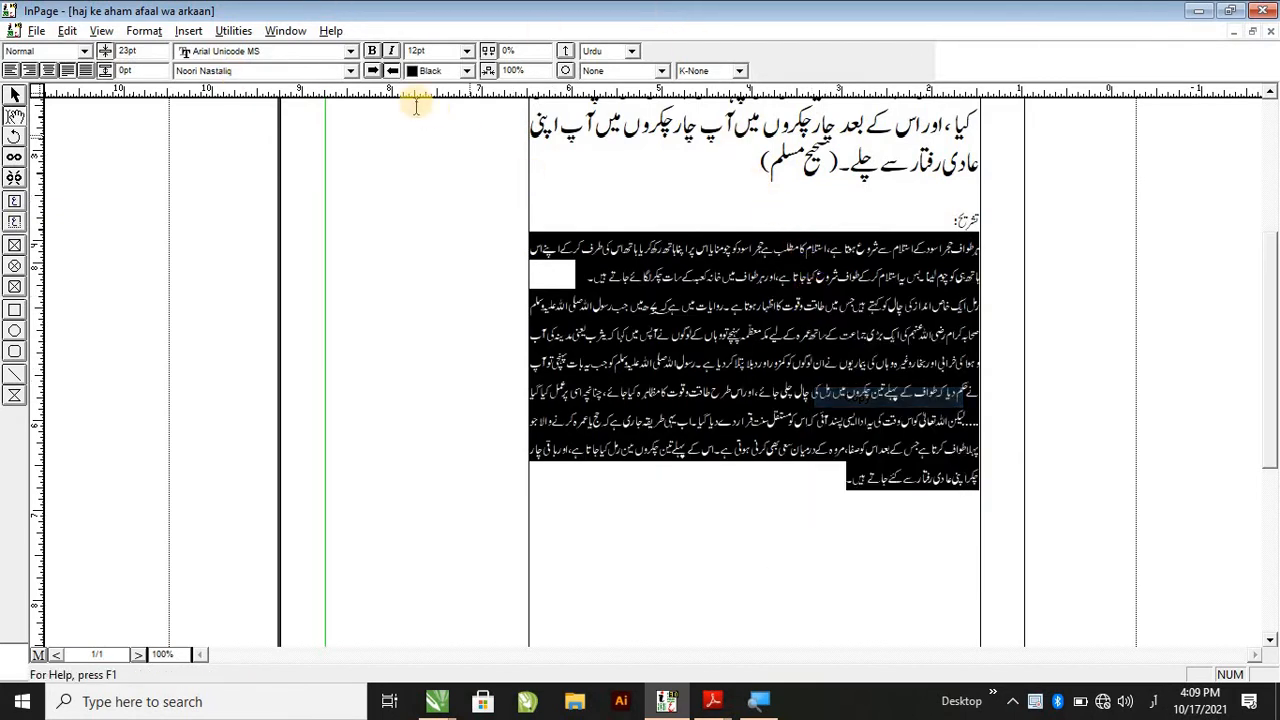
click(285, 31)
click(320, 189)
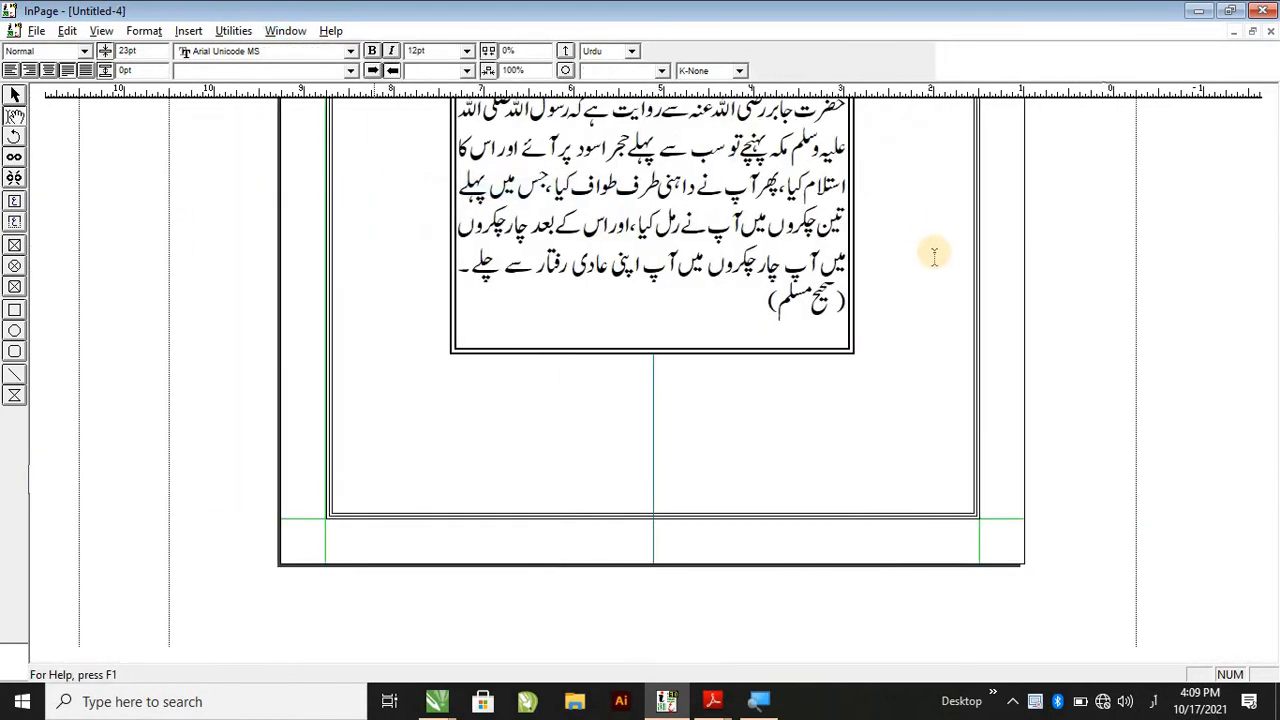
scroll(930, 265, up, 5)
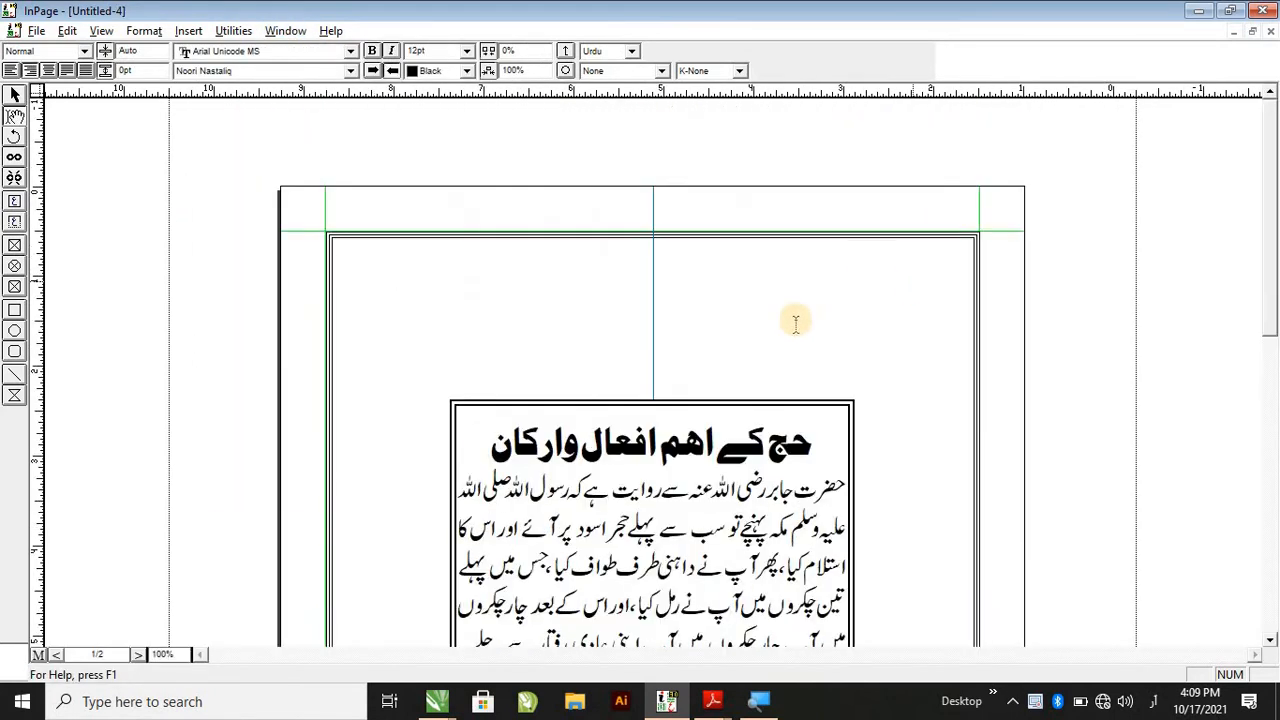
right_click(953, 269)
click(995, 347)
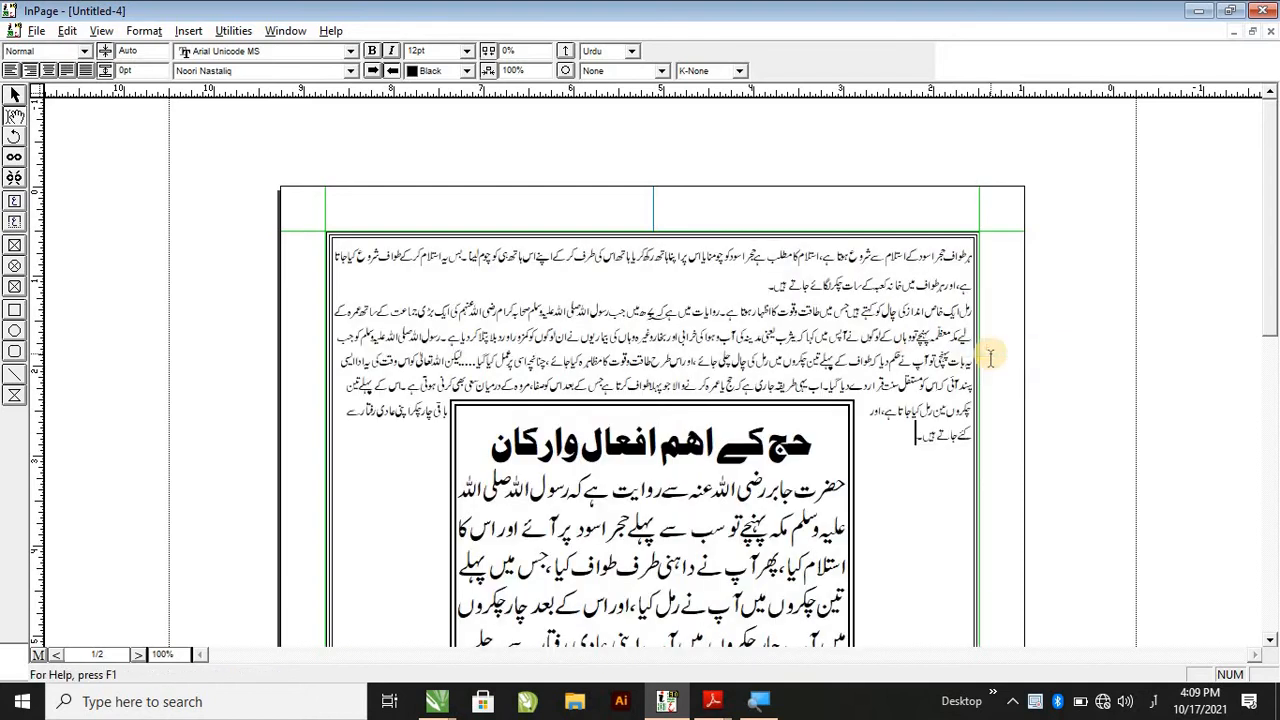
Paste the explanation text repeatedly so it fills the outer frames of pages 1 and 2 and continues onto page 3.
scroll(880, 355, down, 2)
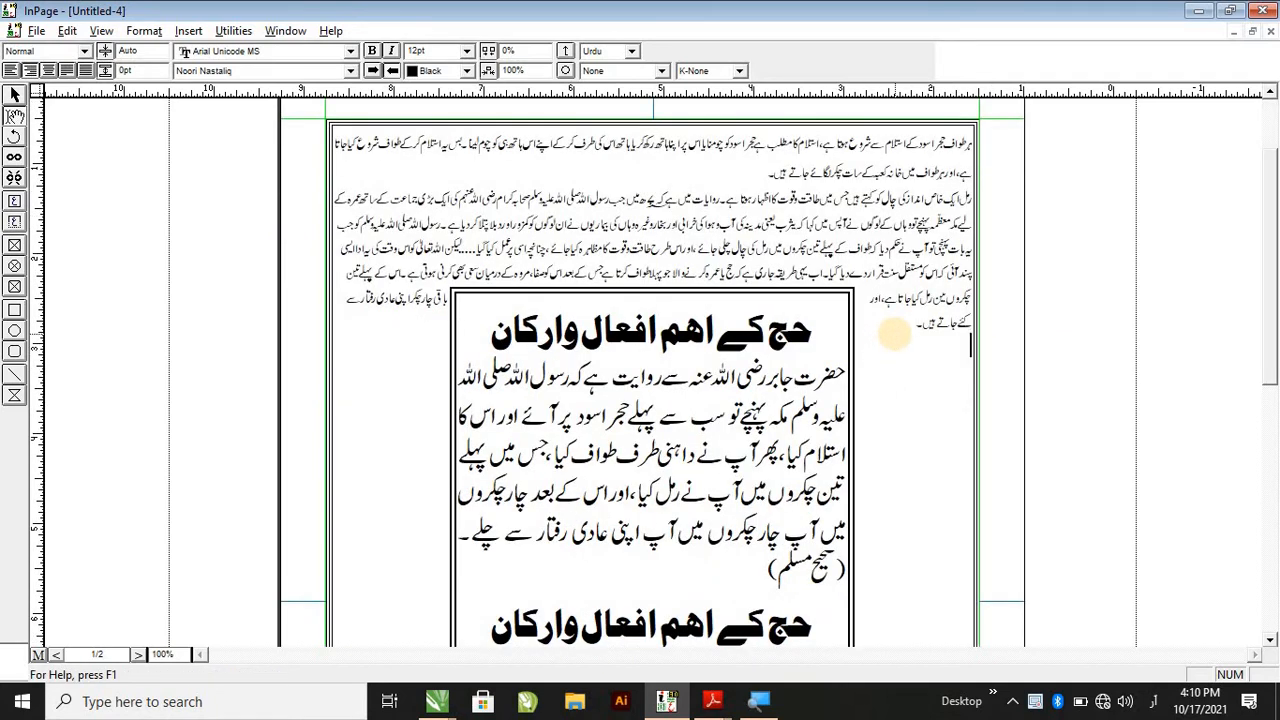
key(ctrl+v)
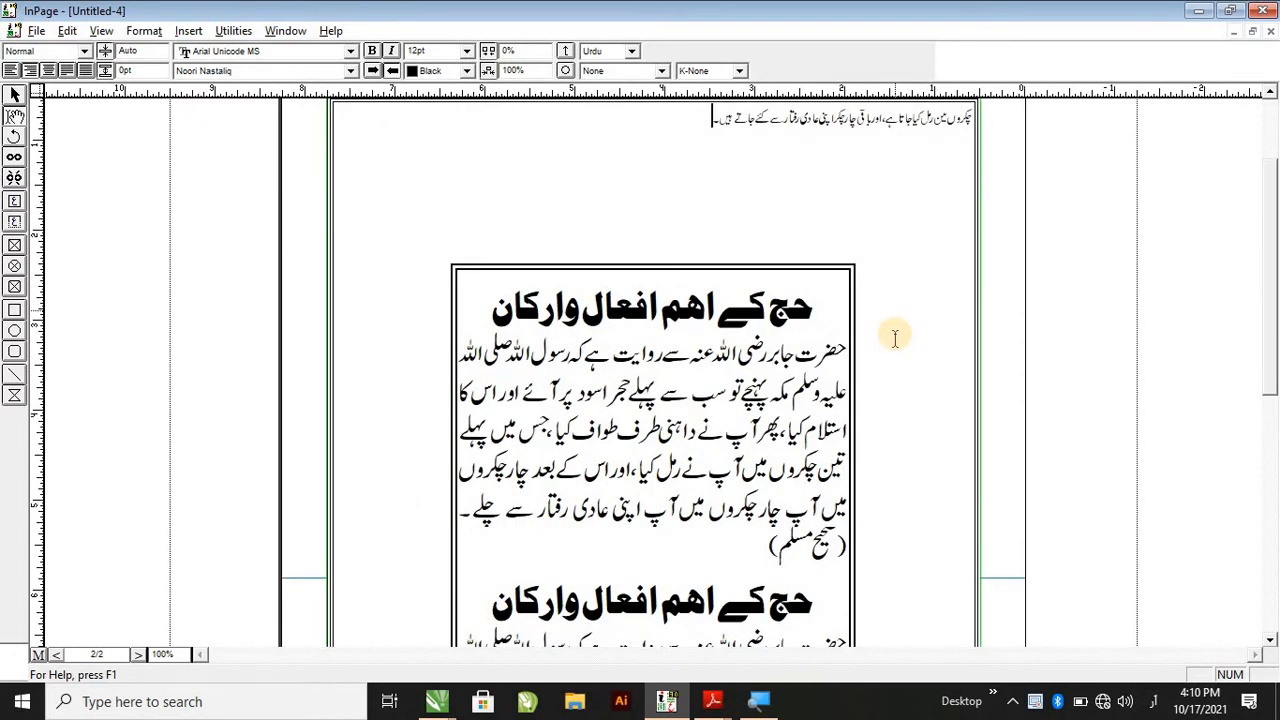
key(ctrl+v)
key(ctrl+v)
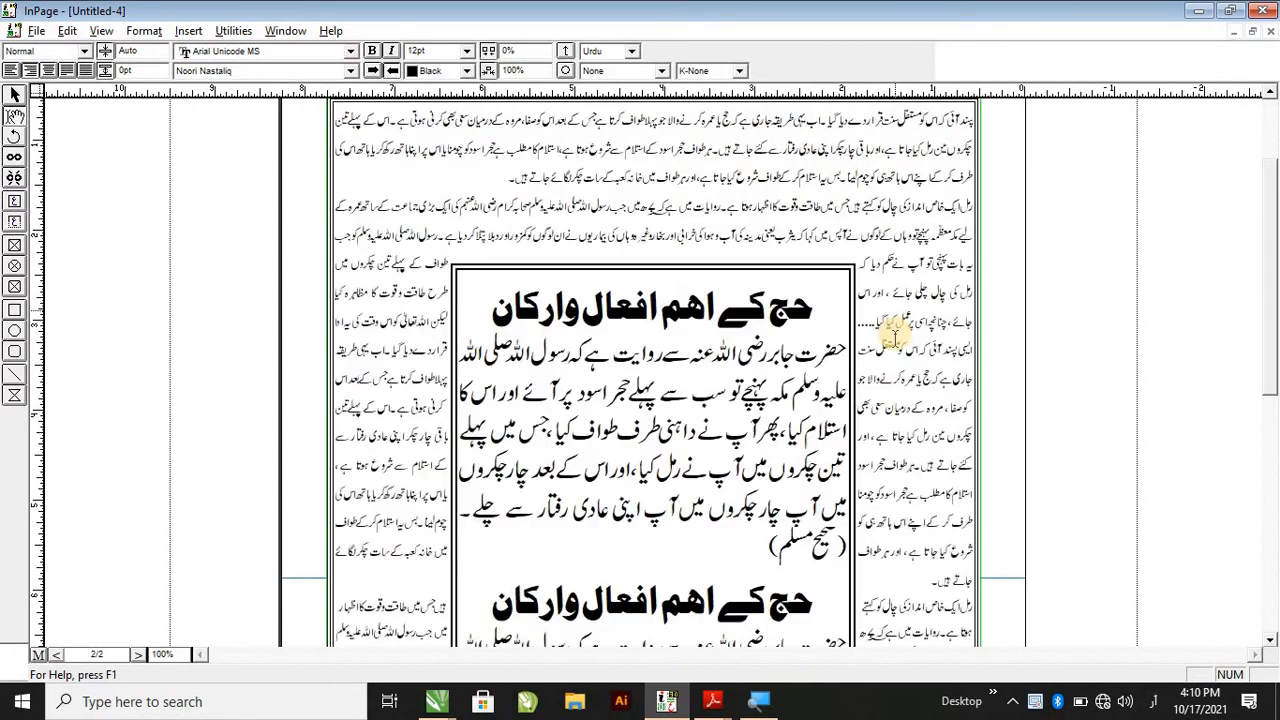
key(ctrl+v)
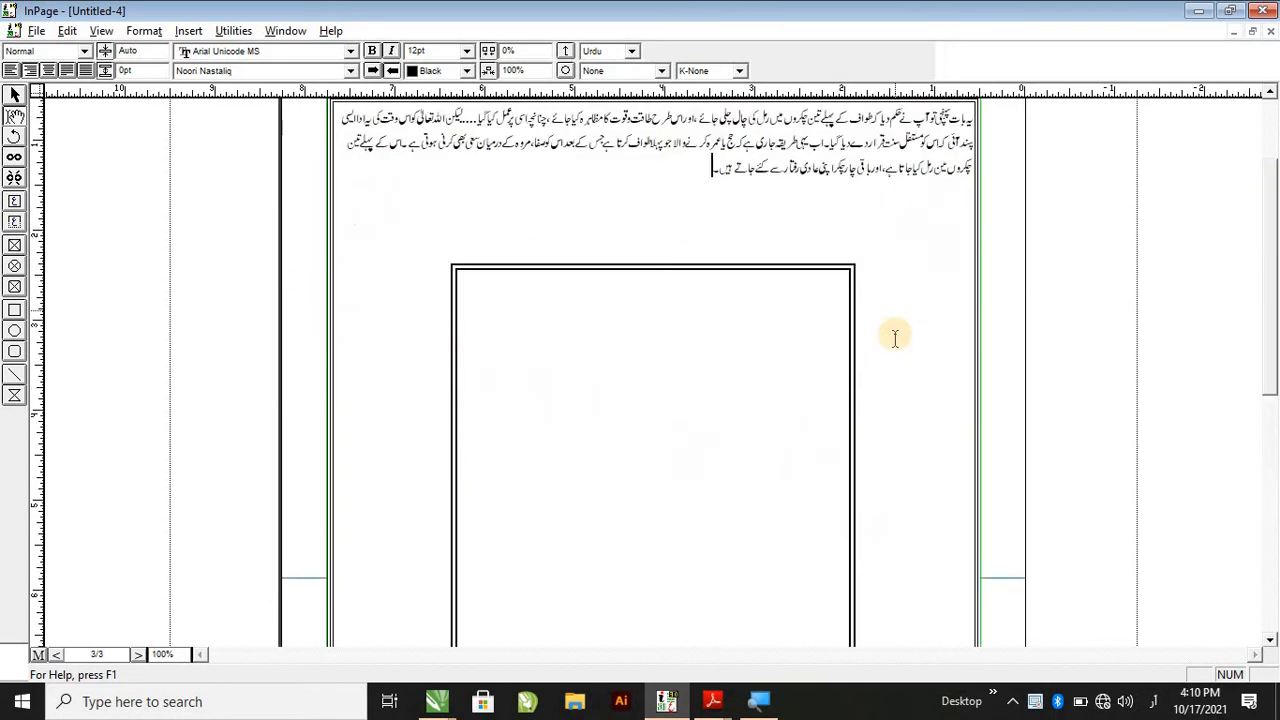
Review the pages at 50% and 100% zoom, examining how the margin text wraps around the centre box on page 2.
click(139, 655)
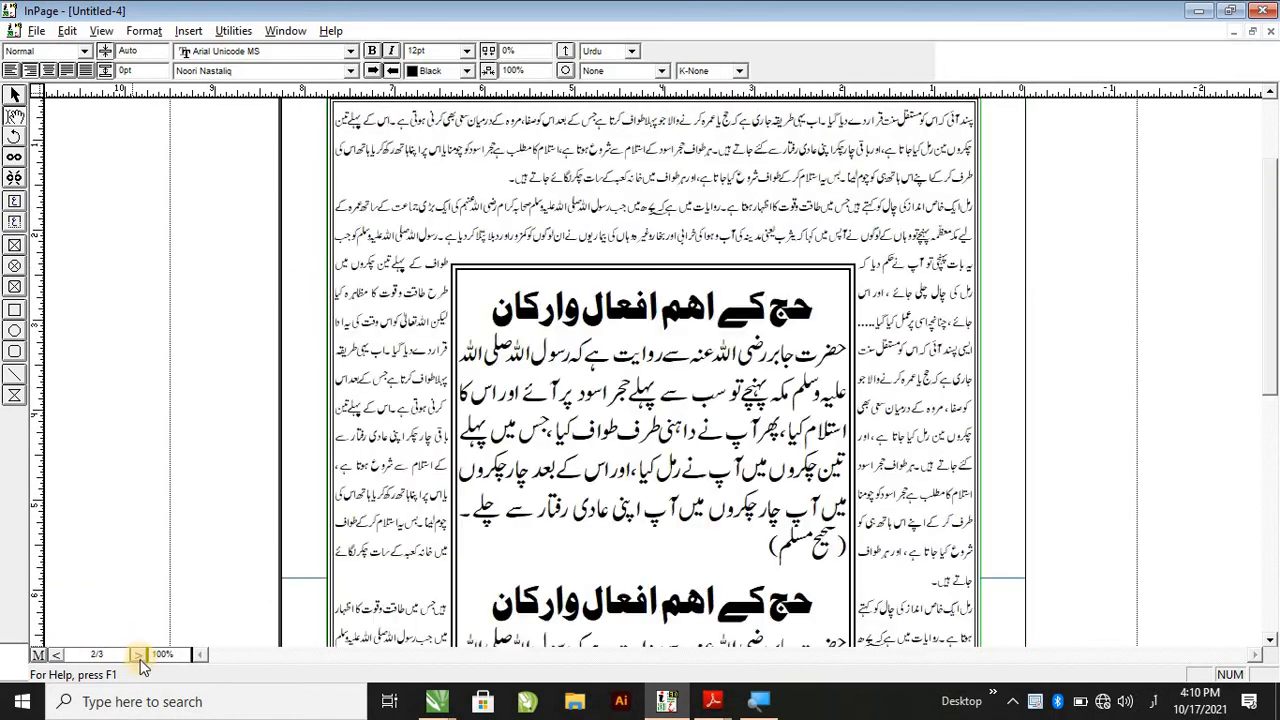
right_click(333, 471)
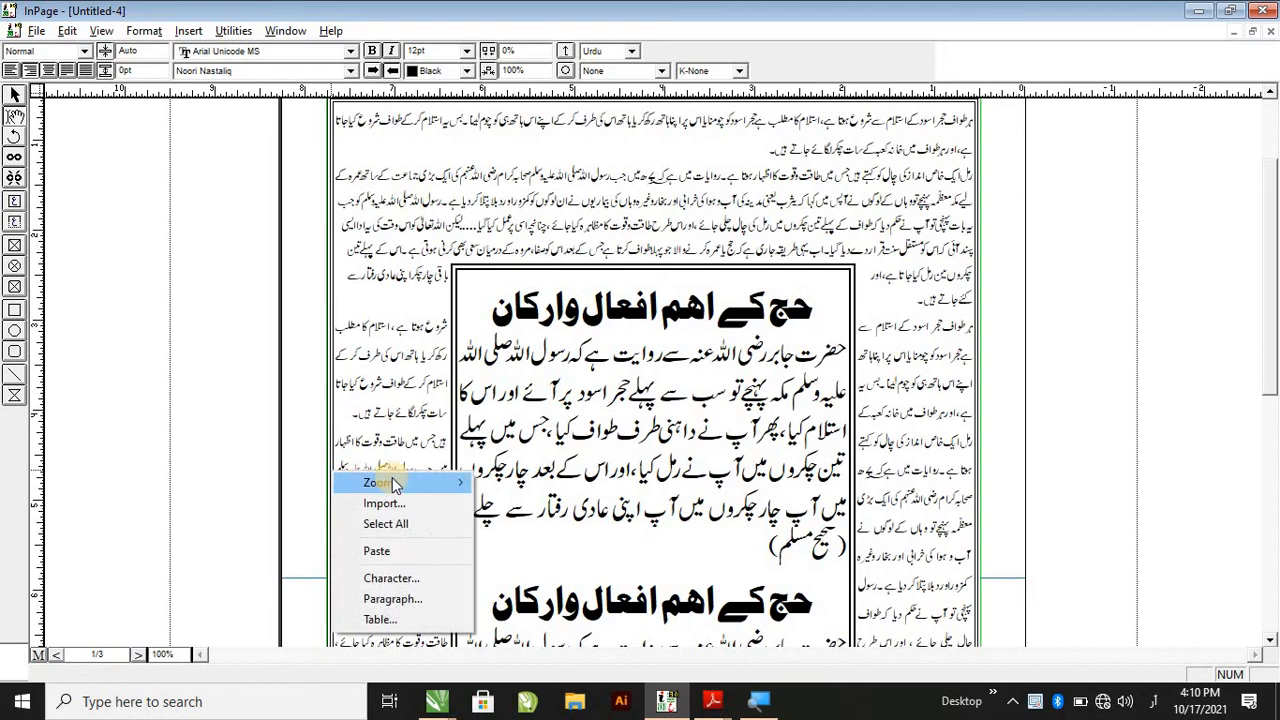
mouse_move(378, 482)
click(511, 503)
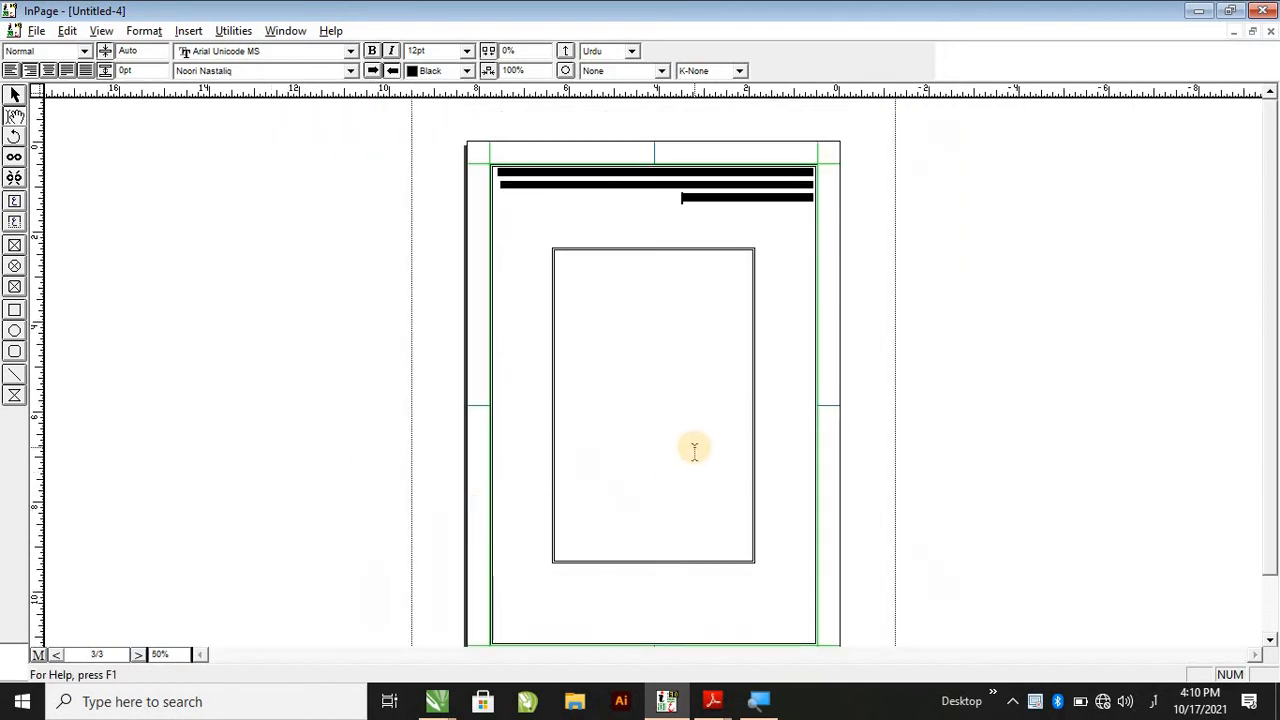
click(137, 655)
click(139, 655)
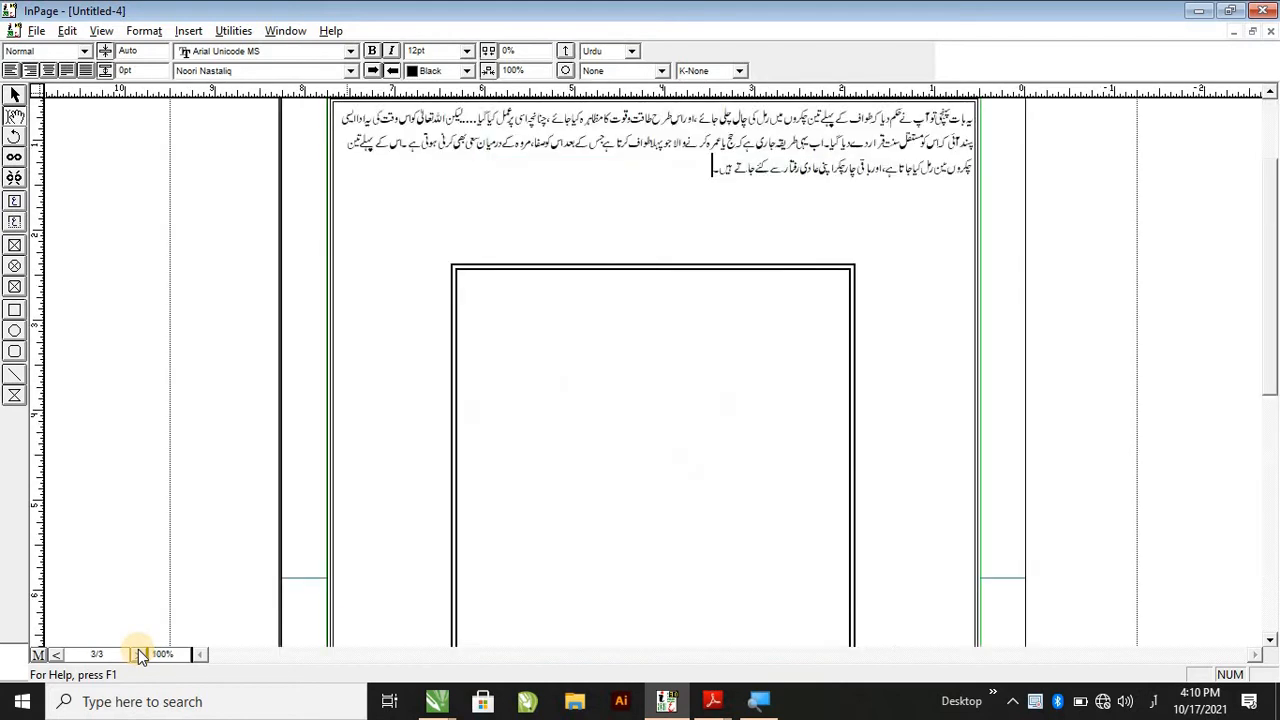
click(139, 655)
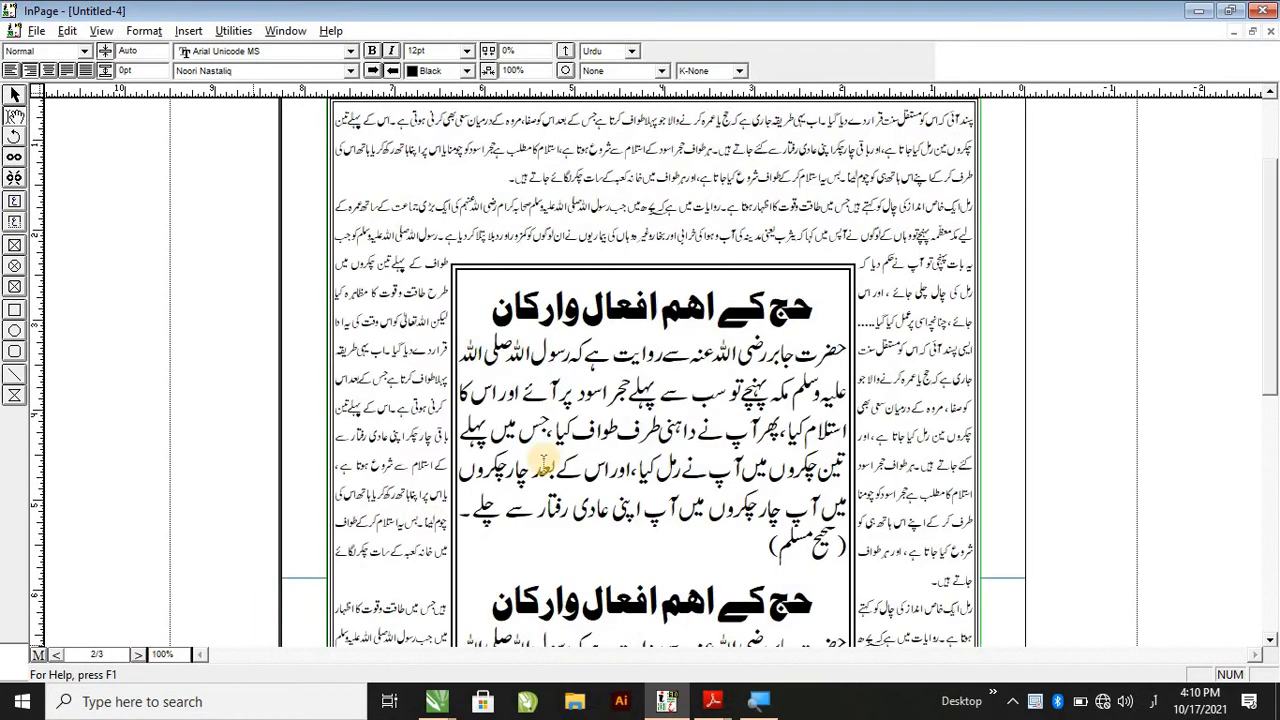
scroll(566, 459, up, 2)
scroll(813, 358, down, 4)
scroll(813, 358, down, 1)
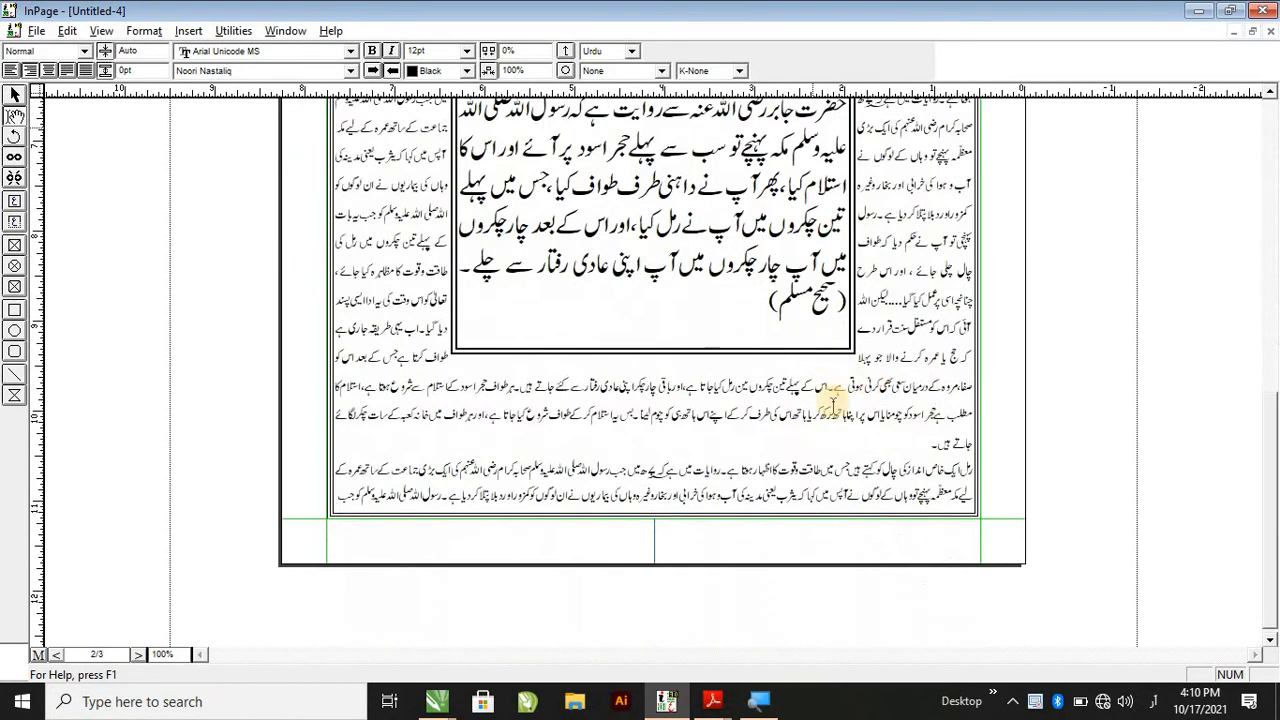
scroll(947, 245, up, 3)
scroll(947, 245, up, 2)
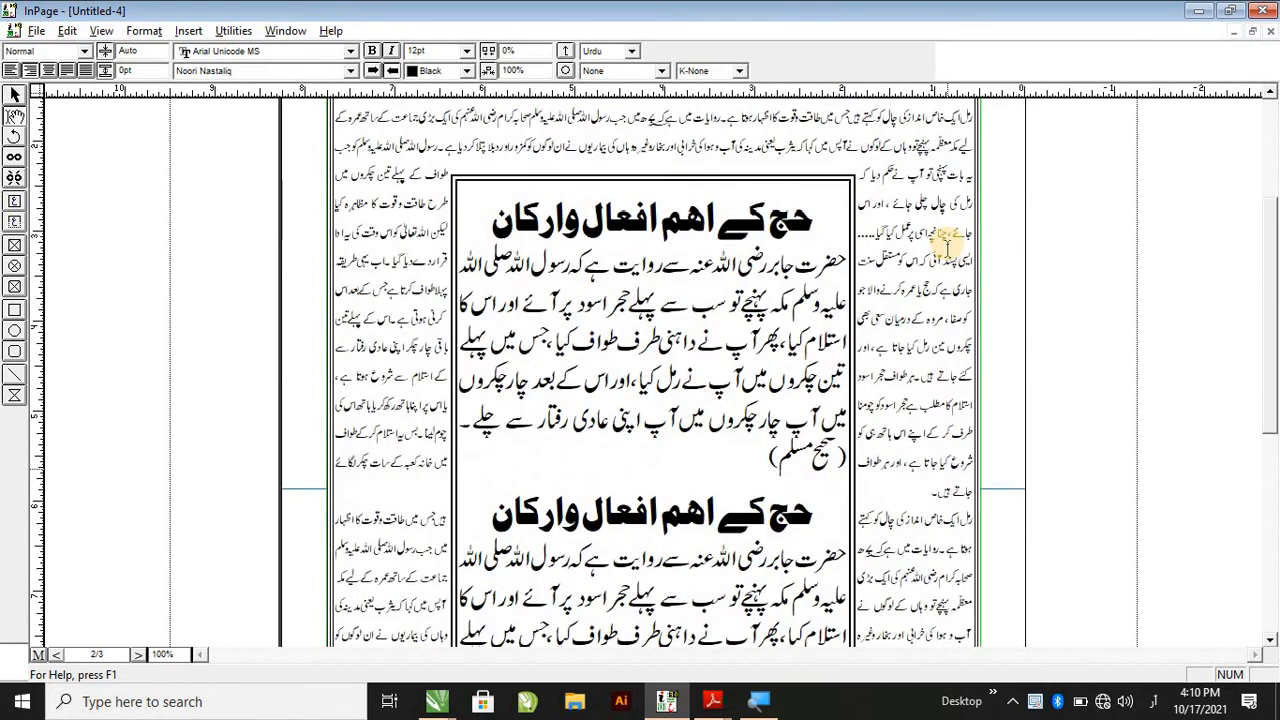
scroll(947, 245, up, 2)
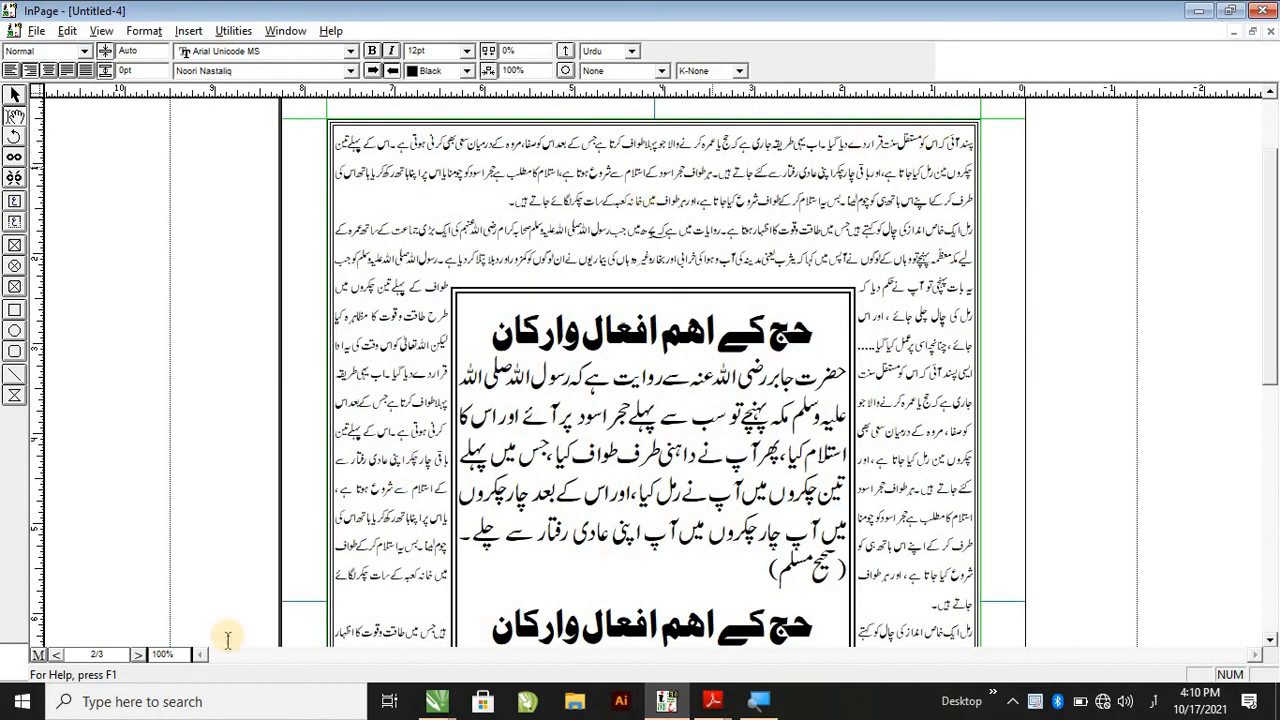
On the master page, turn off Run Around for the centre box and return to the document pages.
click(140, 659)
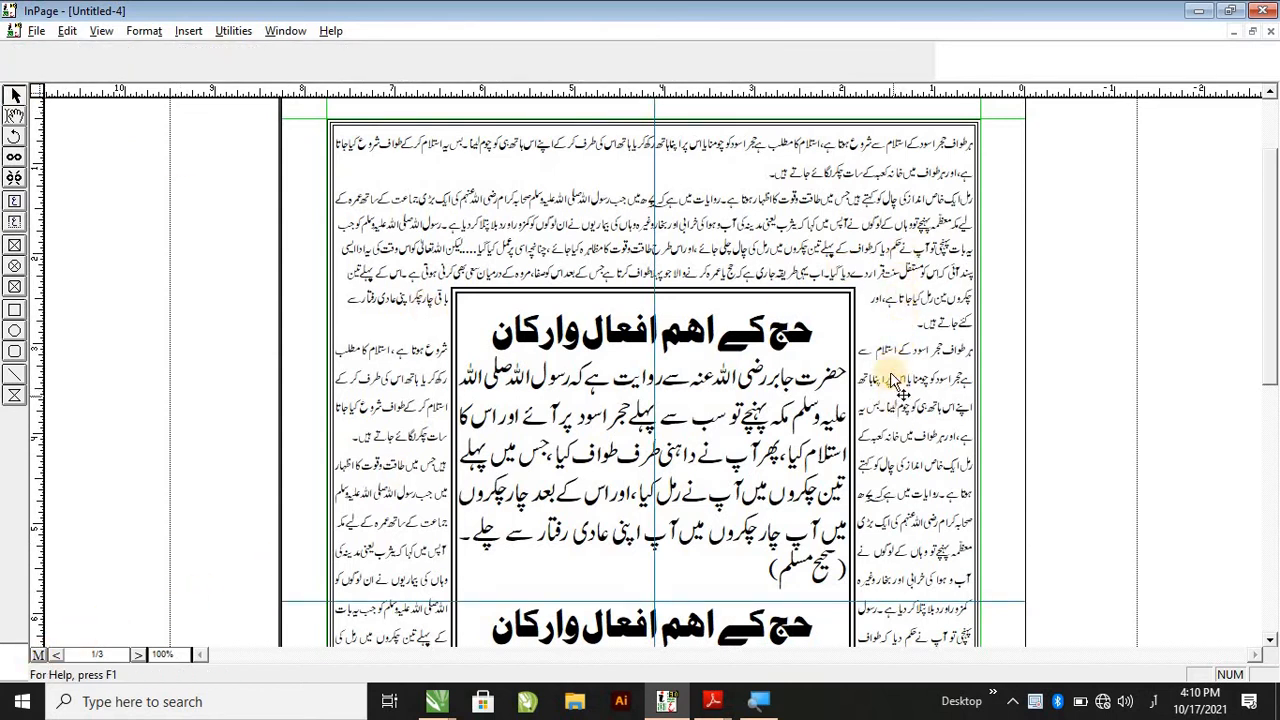
click(47, 655)
click(497, 290)
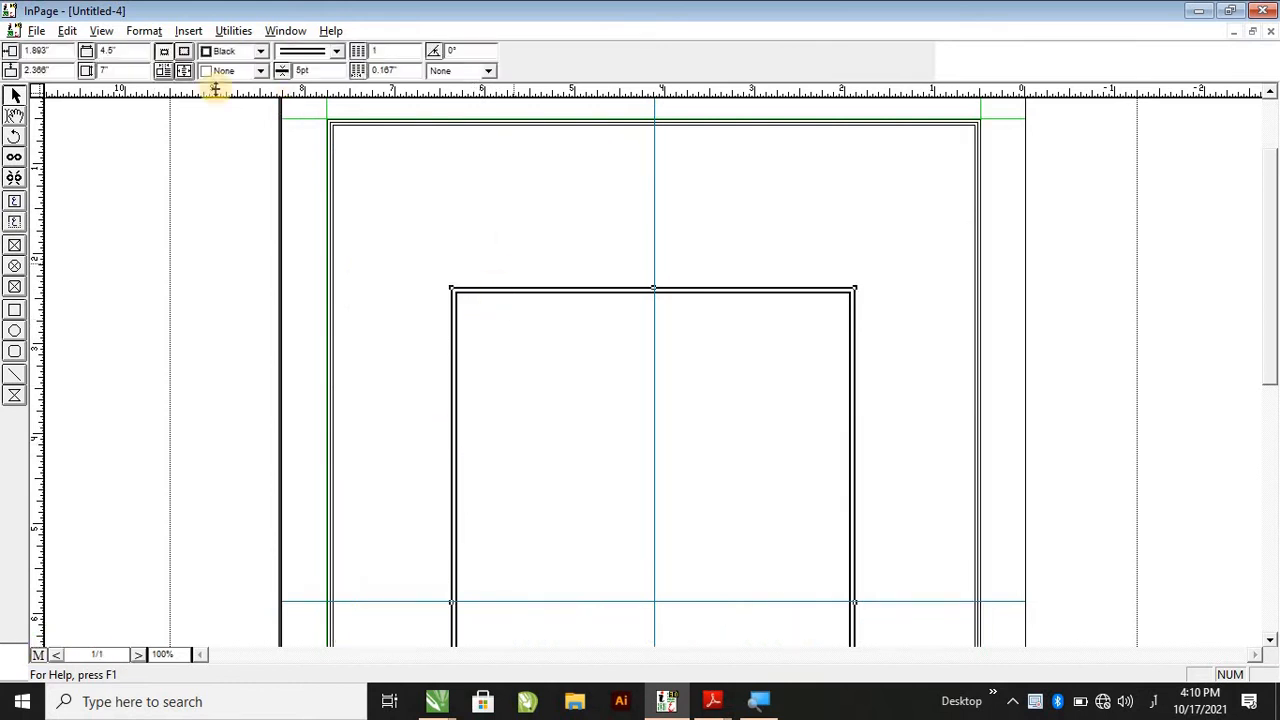
click(158, 31)
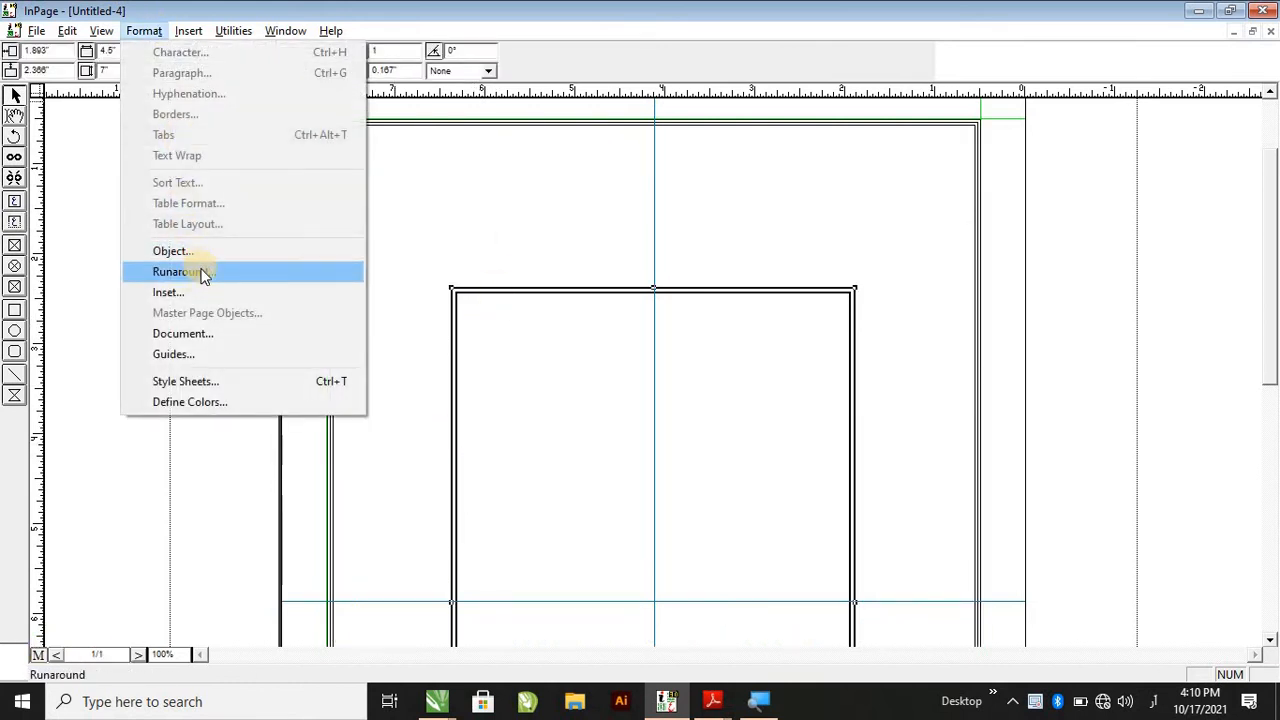
click(197, 265)
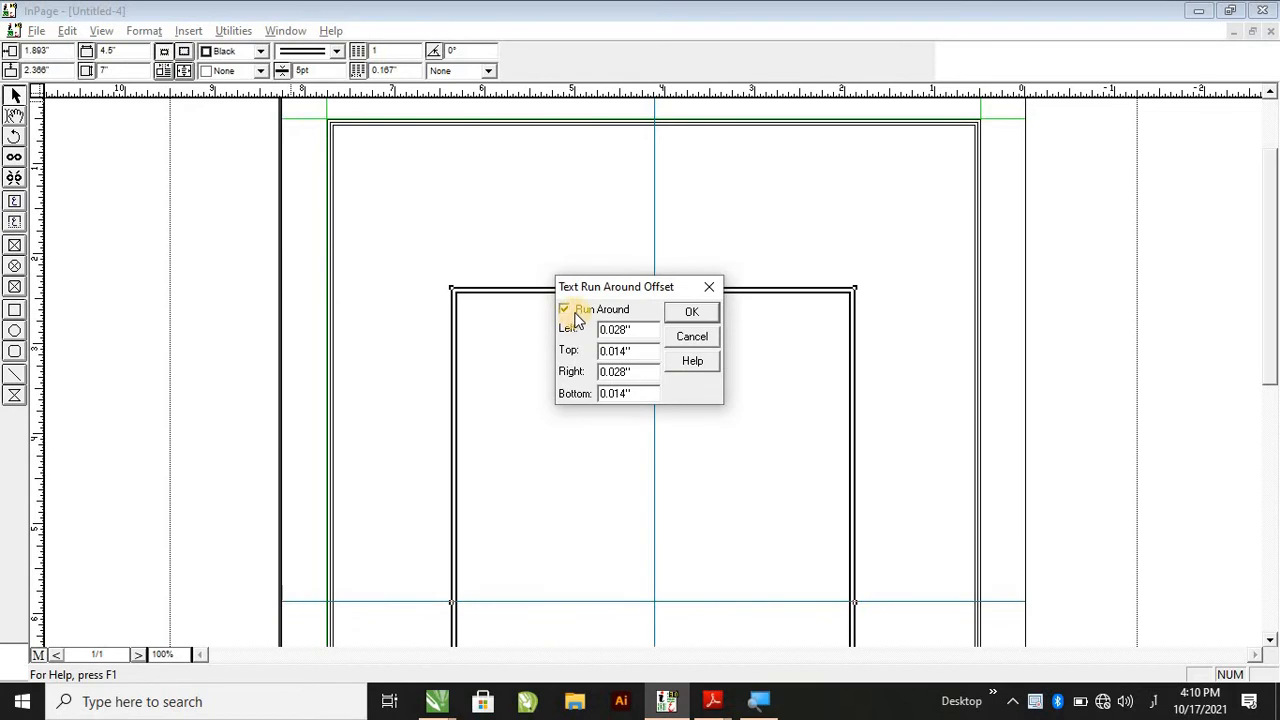
click(706, 328)
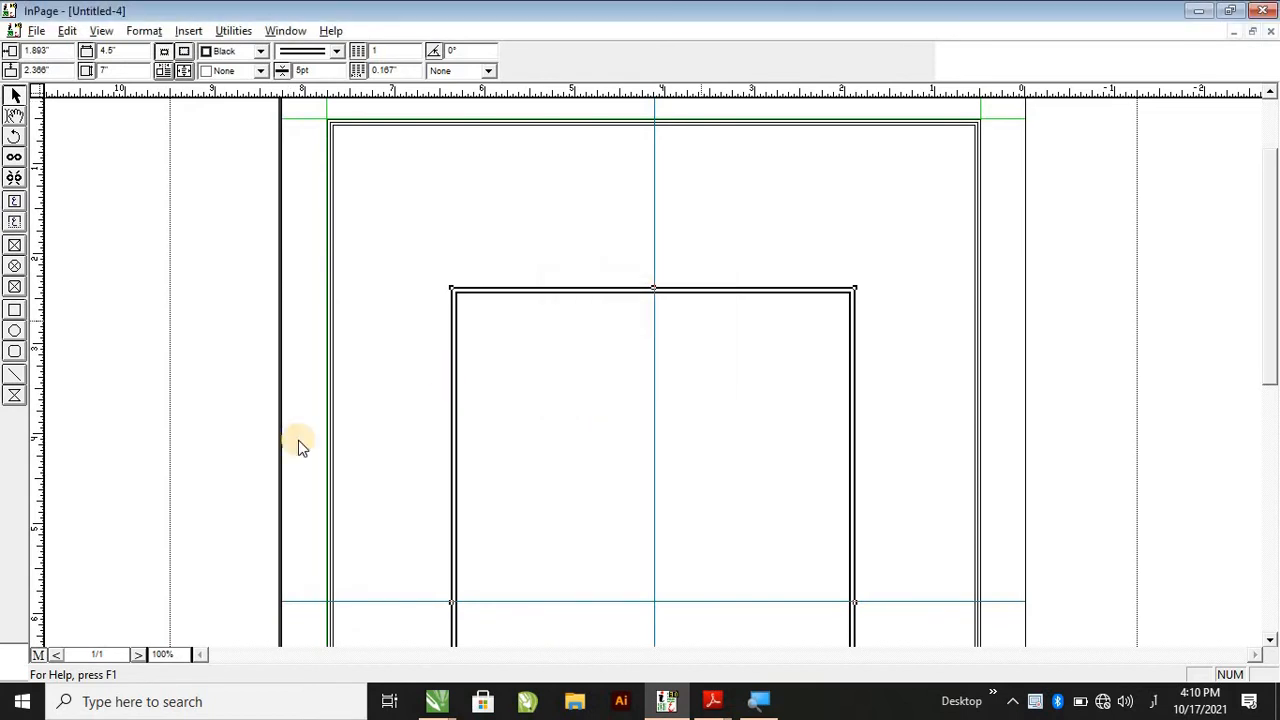
click(50, 656)
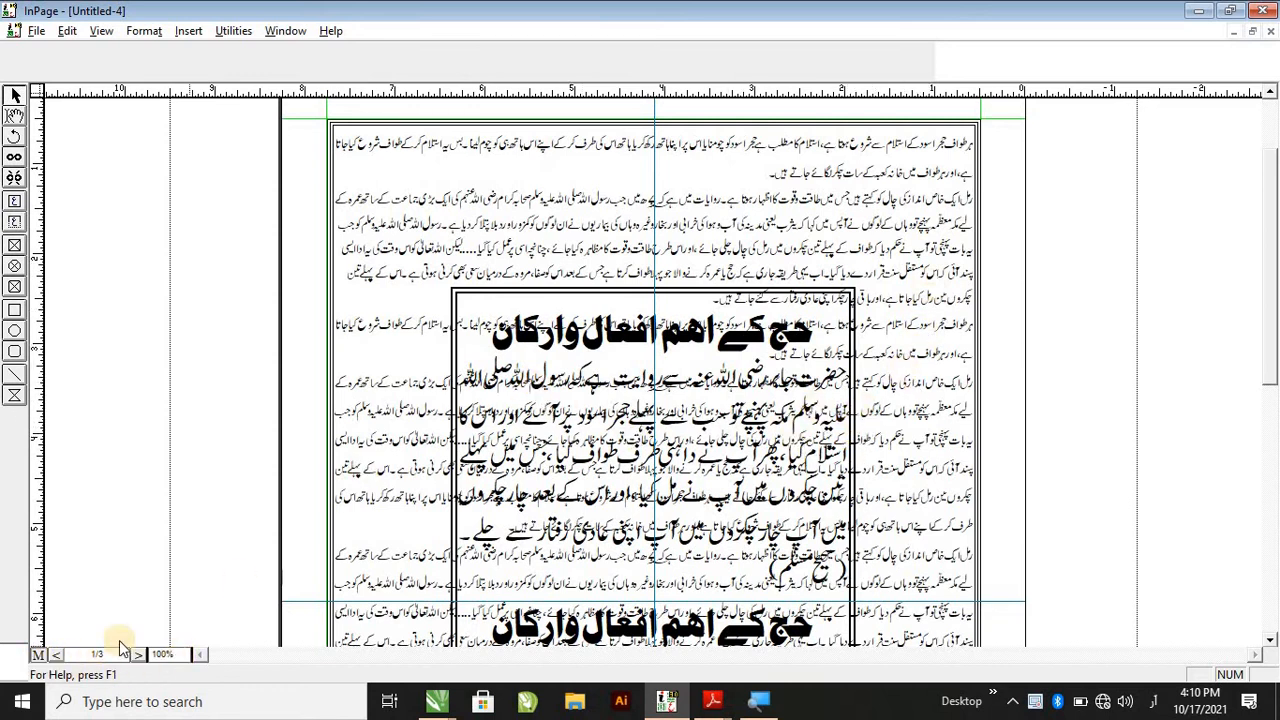
Check the outer frame's Run Around offset settings on the master page without changing them.
click(39, 654)
click(578, 295)
click(144, 31)
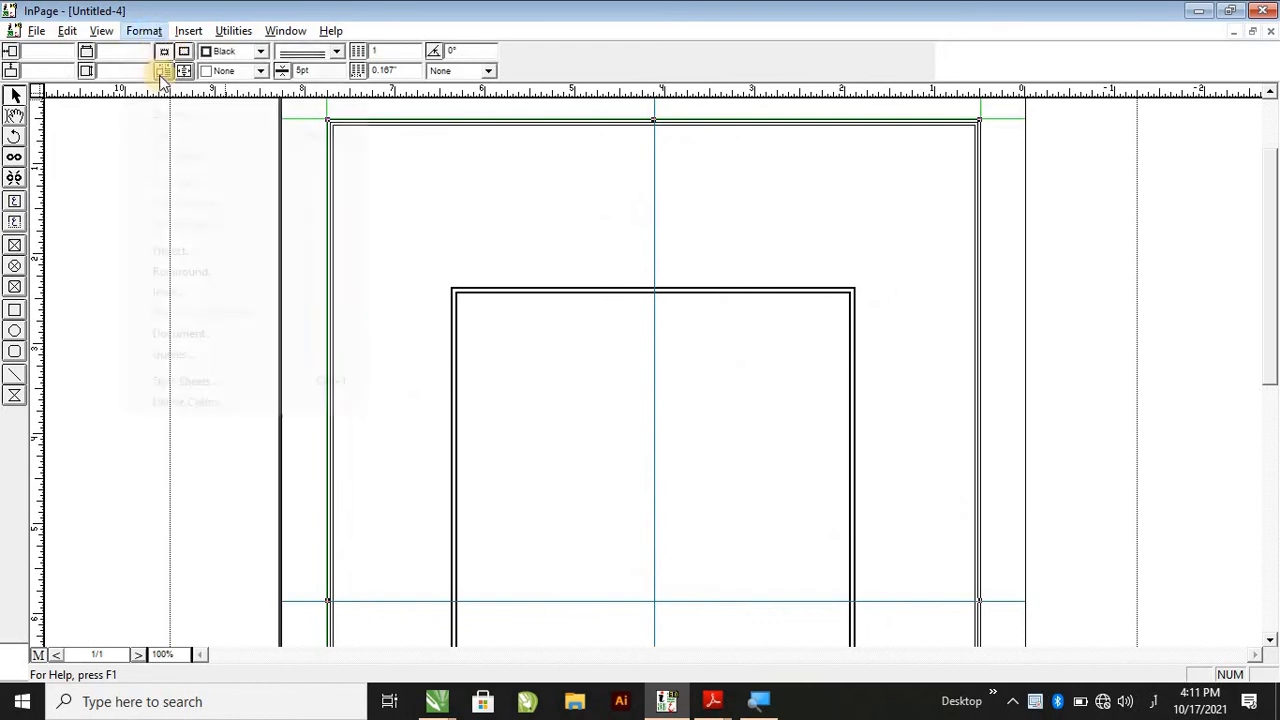
key(Return)
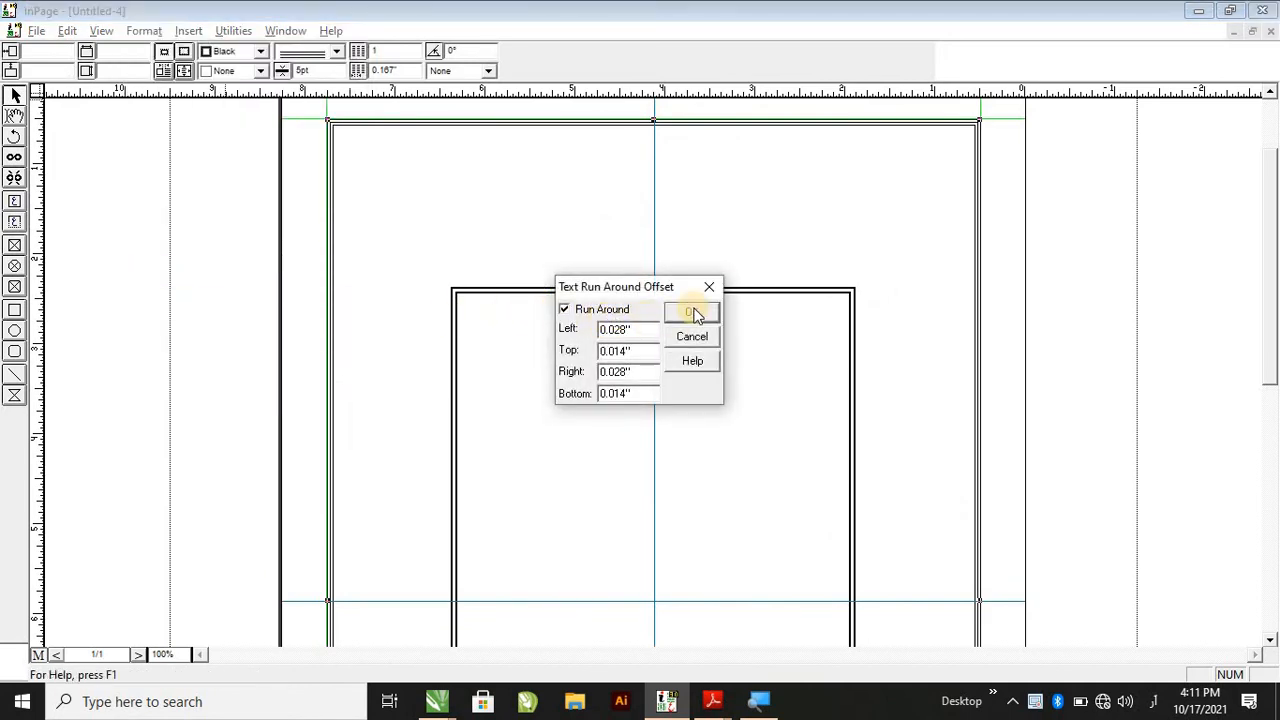
click(710, 335)
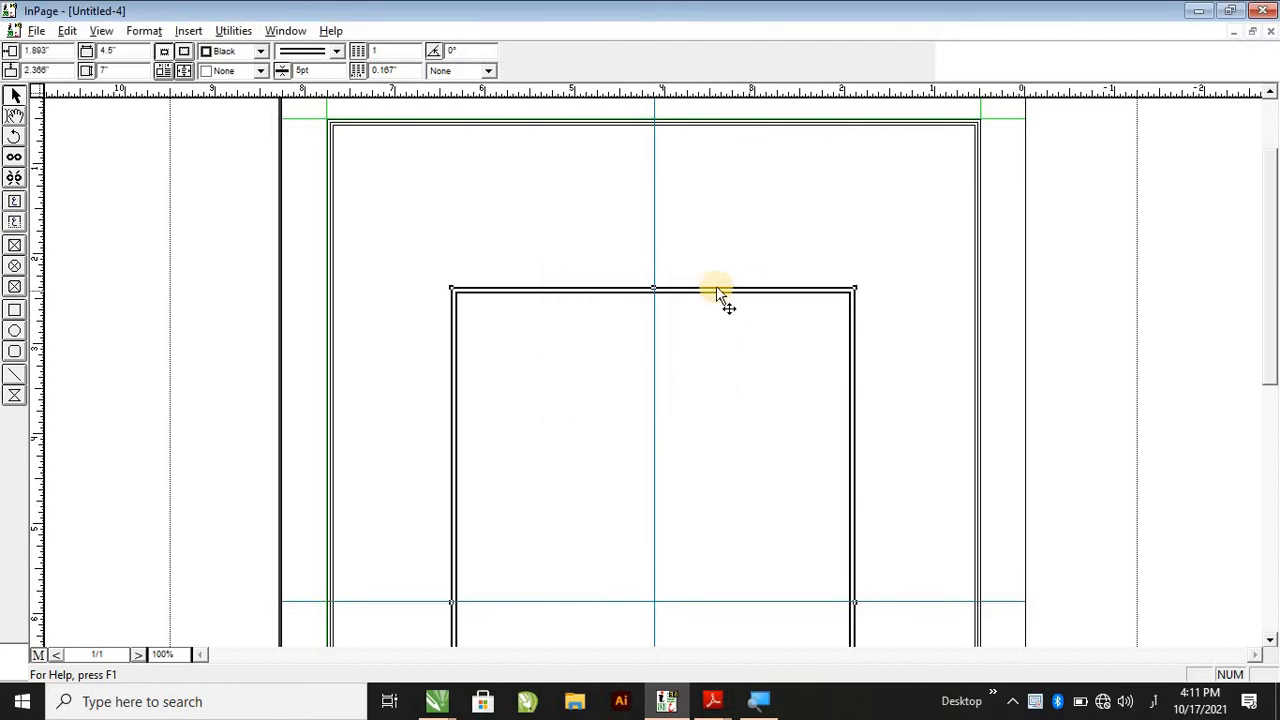
Turn Run Around back on for the centre box on the master page and return to the document pages.
click(140, 31)
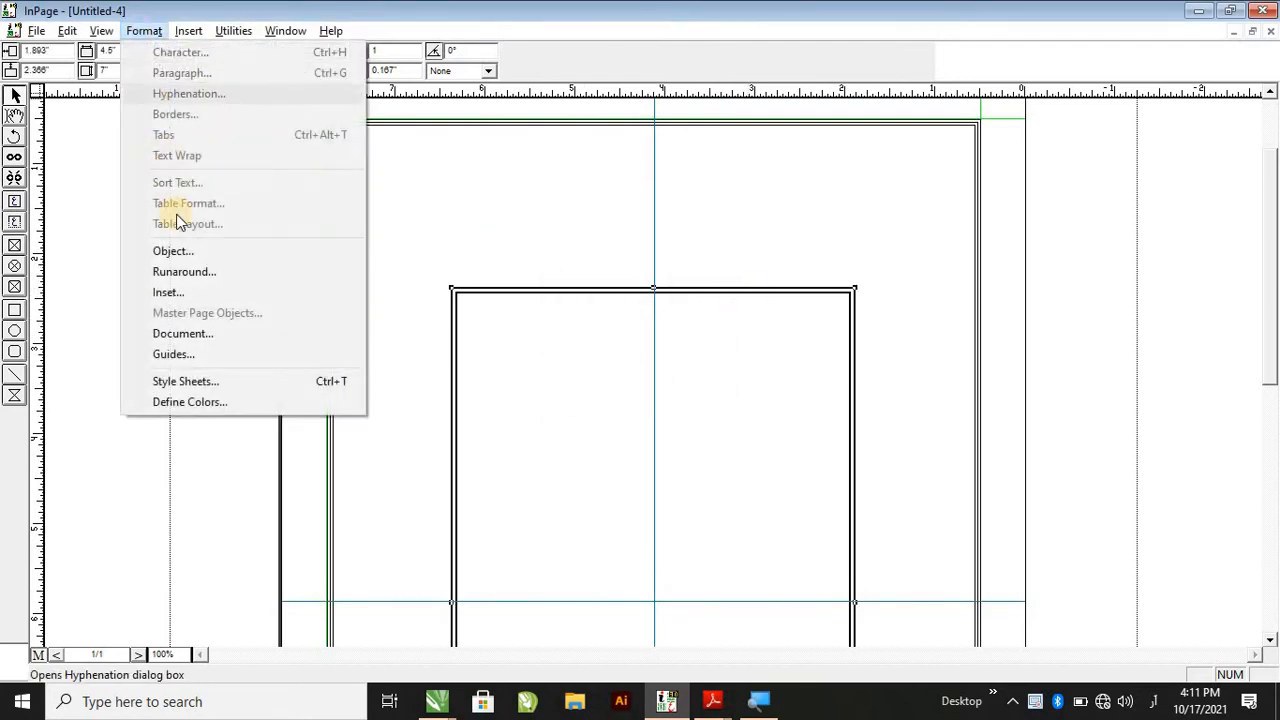
click(192, 271)
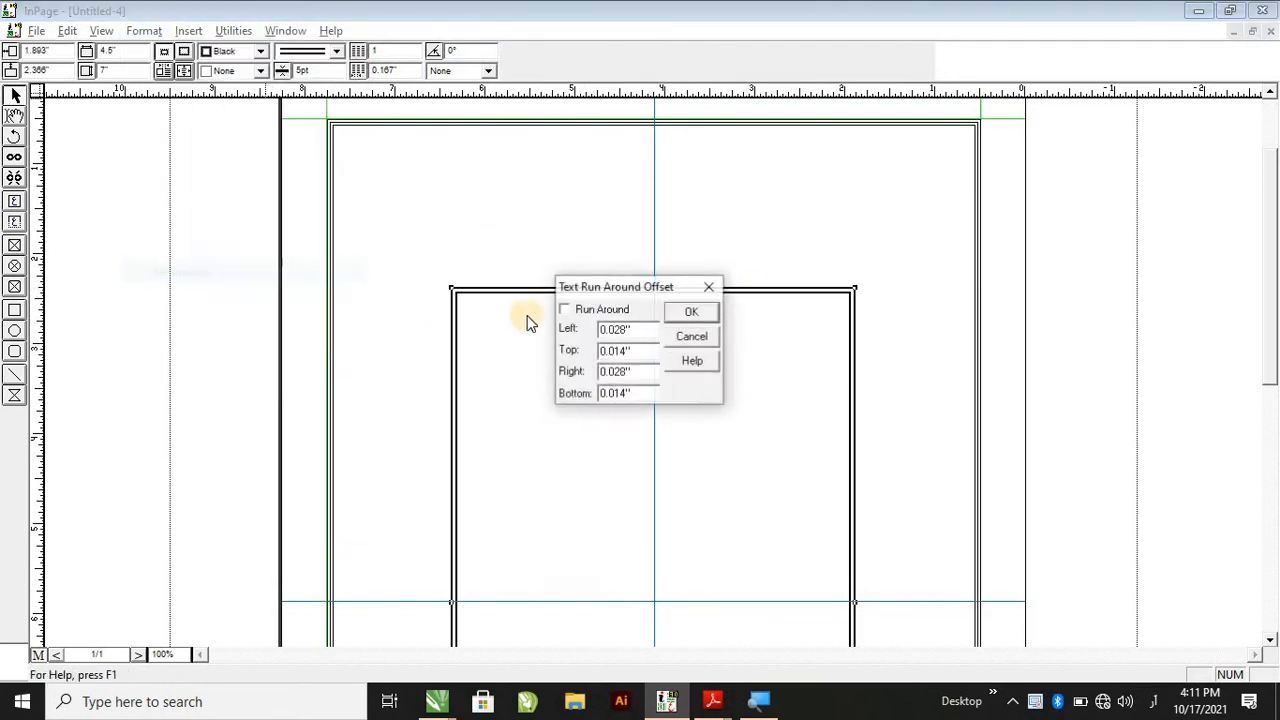
click(684, 314)
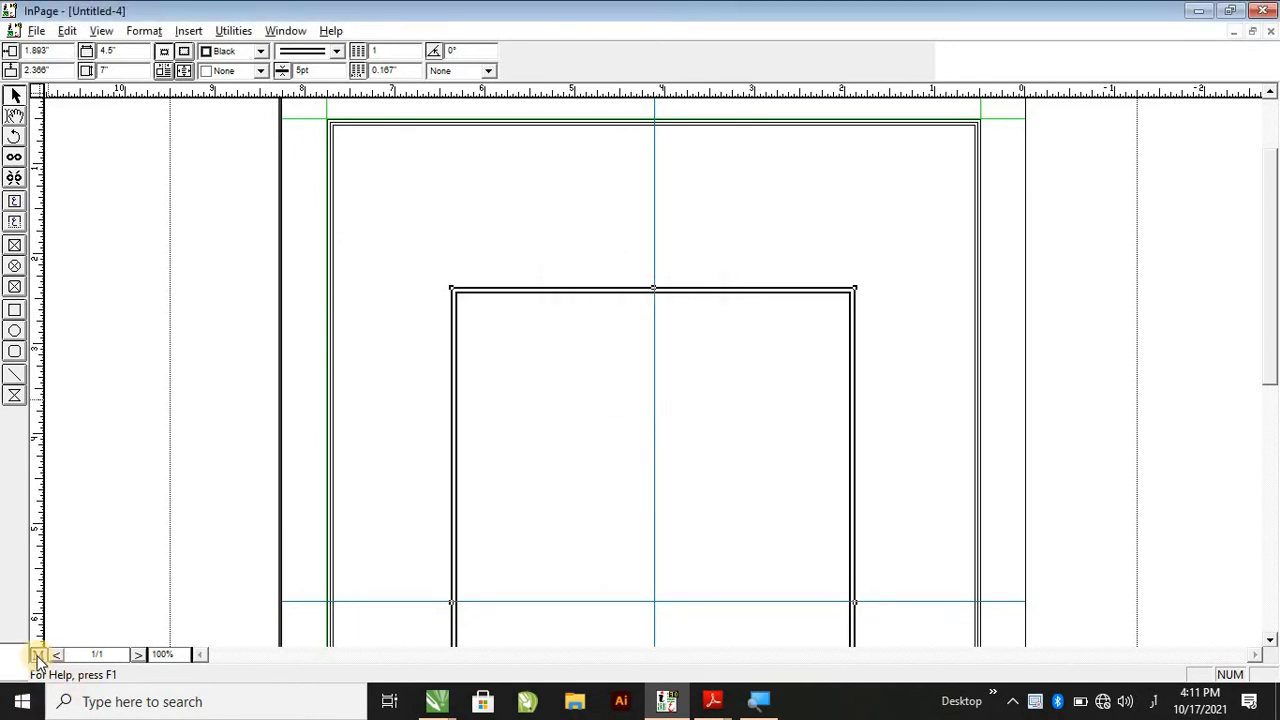
click(36, 655)
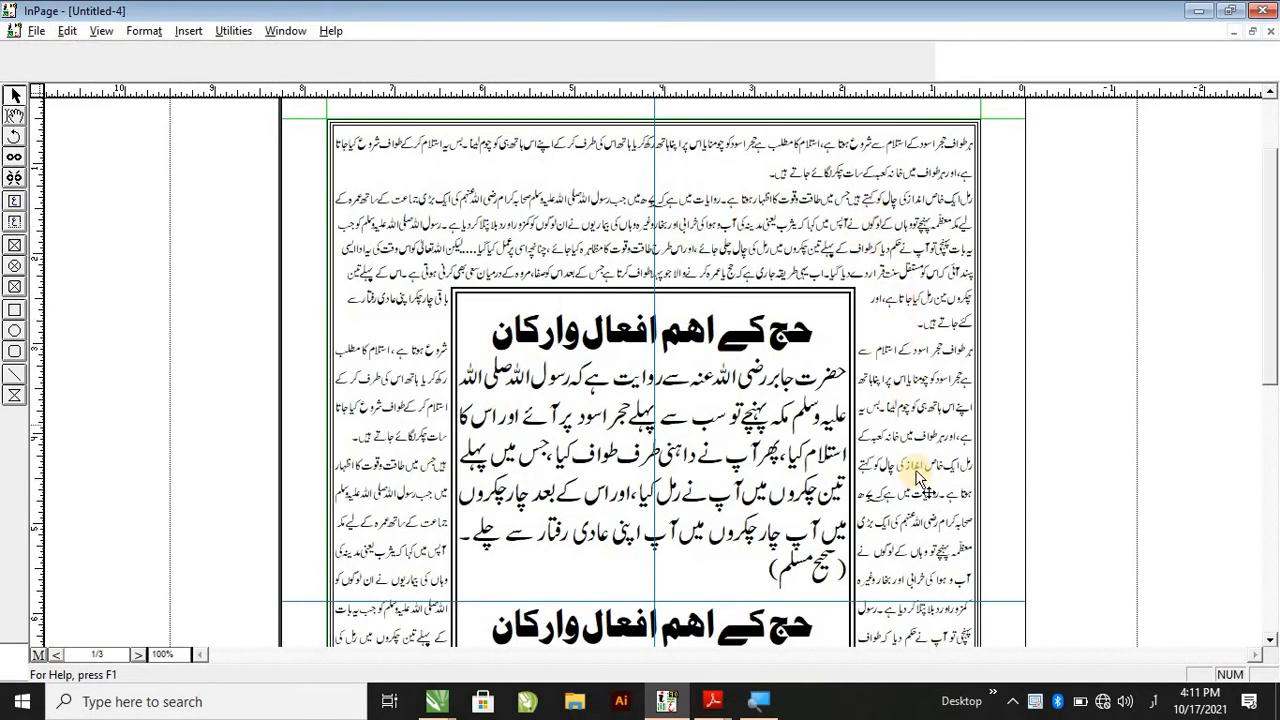
Examine at 100% and 200% zoom how the margin text lines break on both sides of the centre box on page 1.
scroll(456, 265, down, 3)
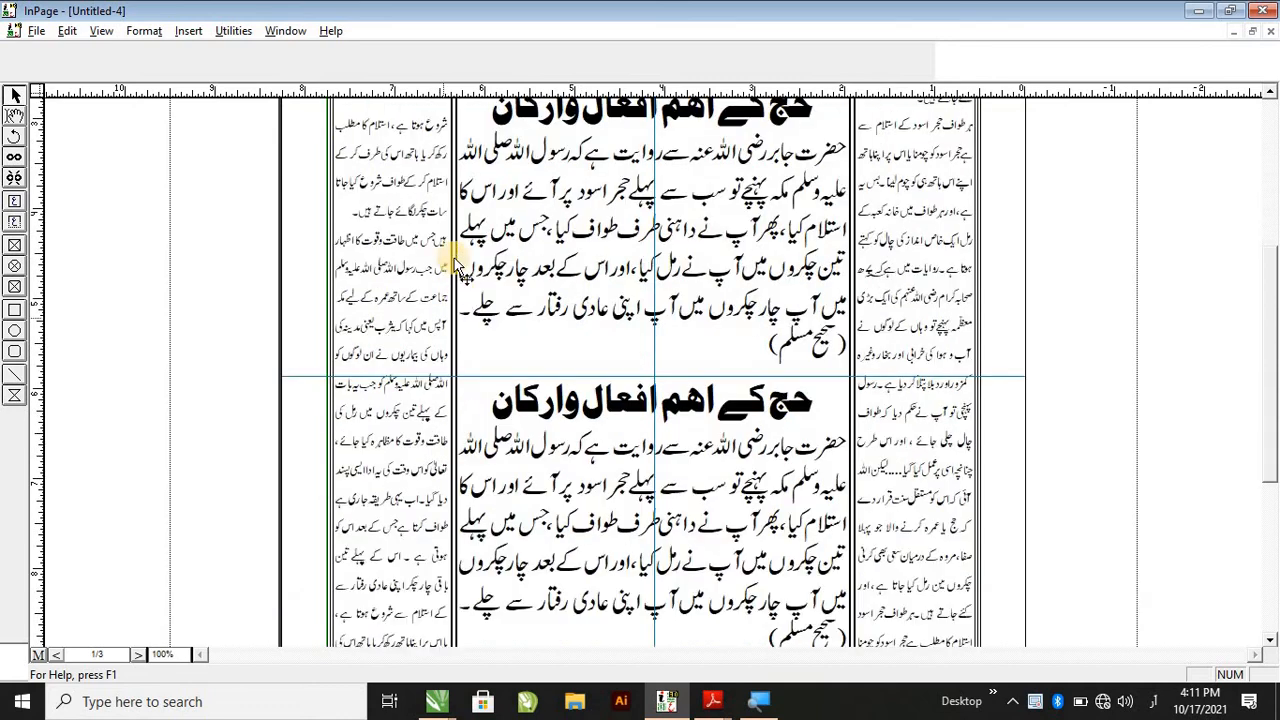
scroll(456, 268, down, 4)
scroll(838, 335, down, 3)
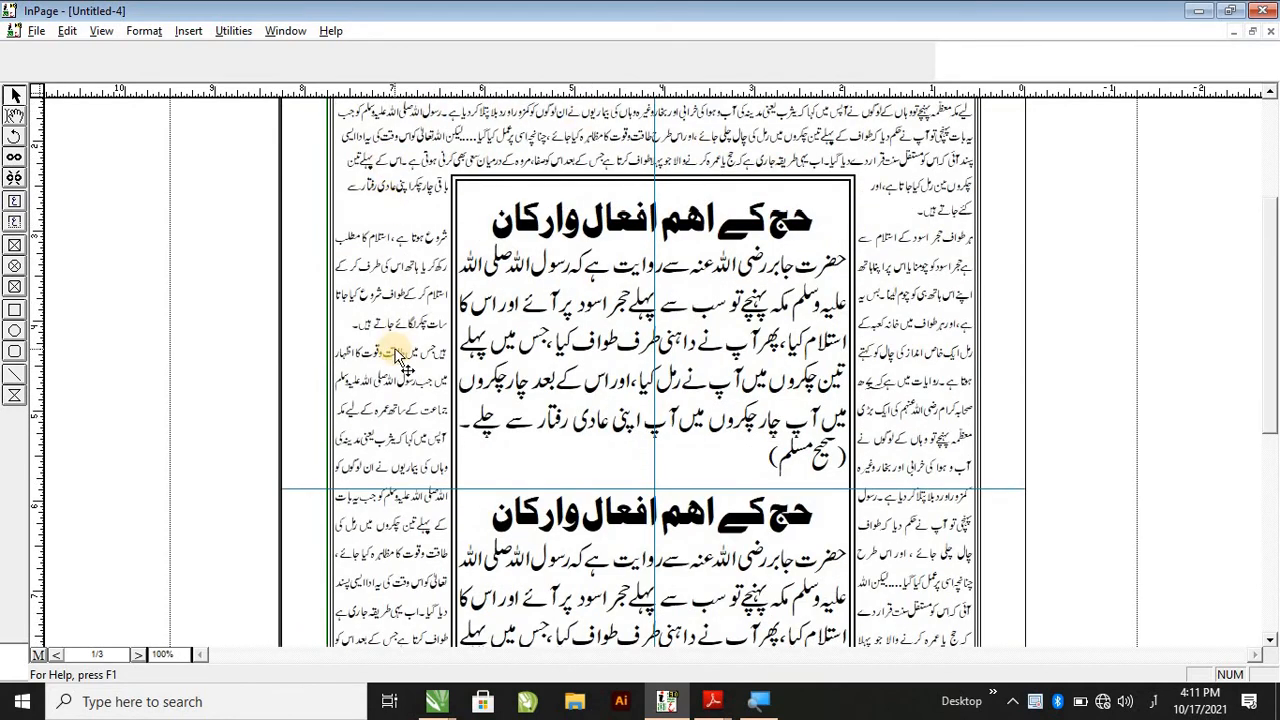
click(487, 262)
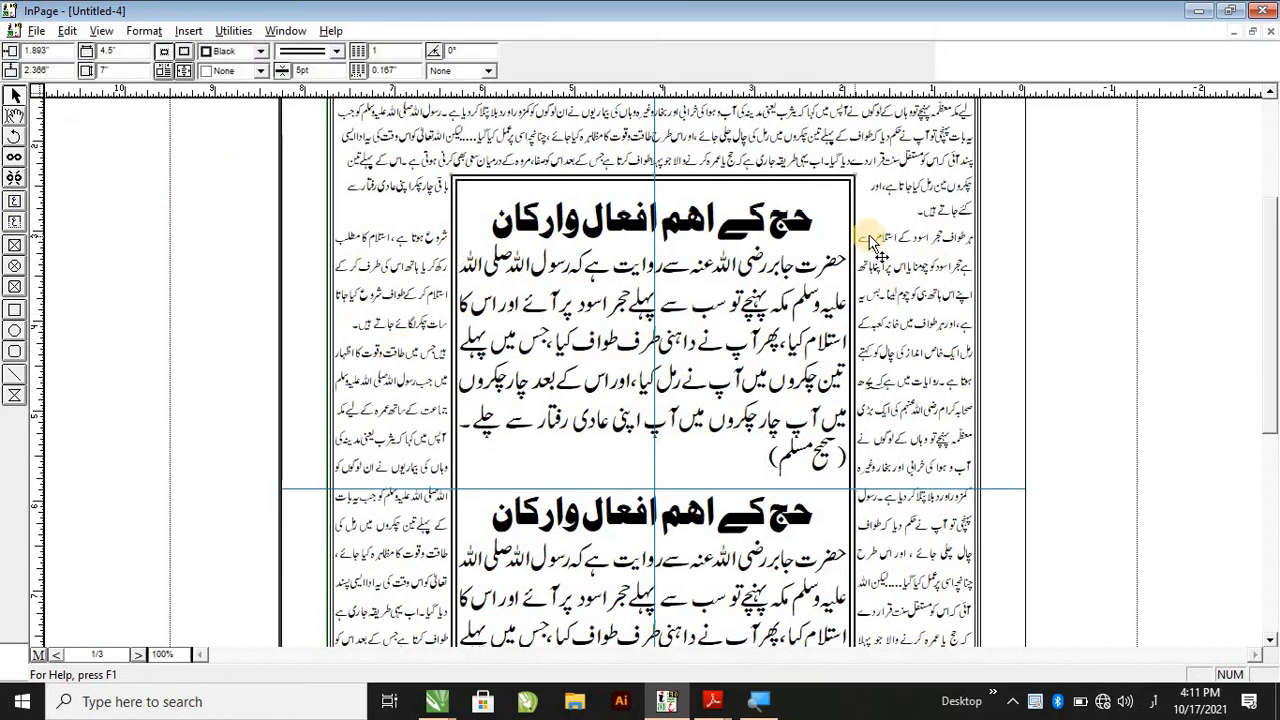
key(ctrl+2)
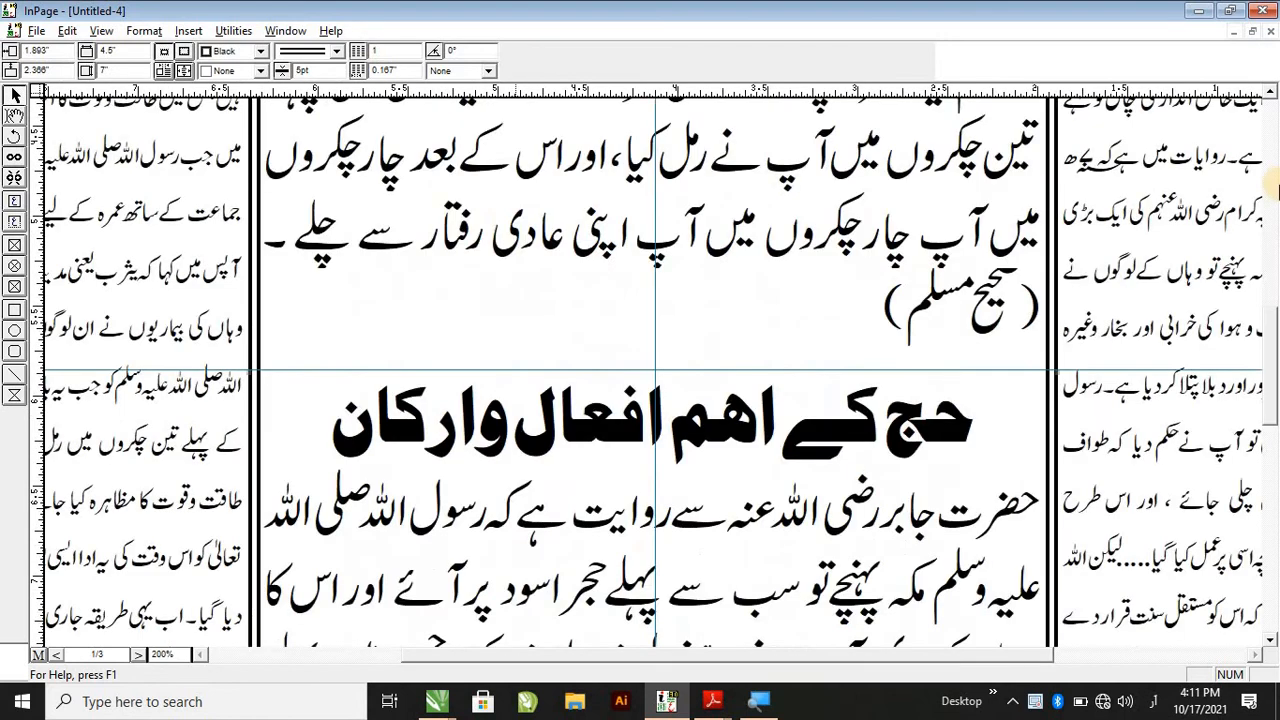
click(1062, 654)
scroll(1068, 262, up, 3)
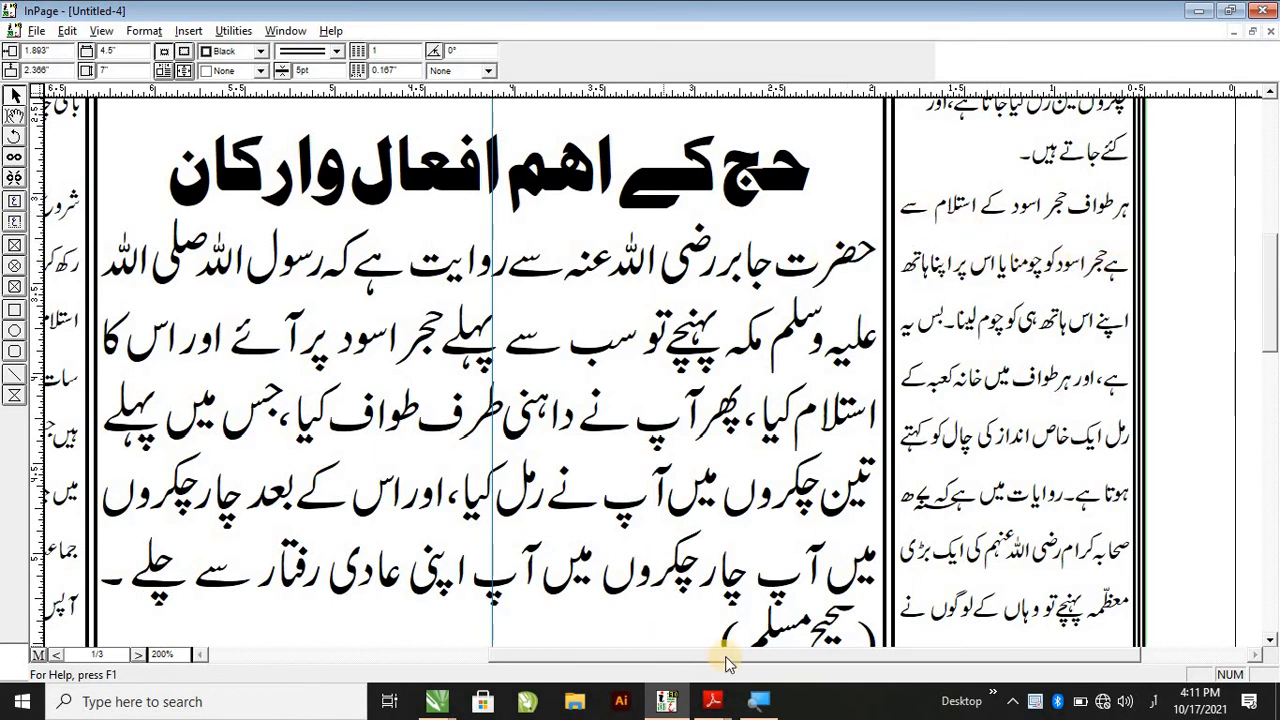
drag(725, 656, 660, 654)
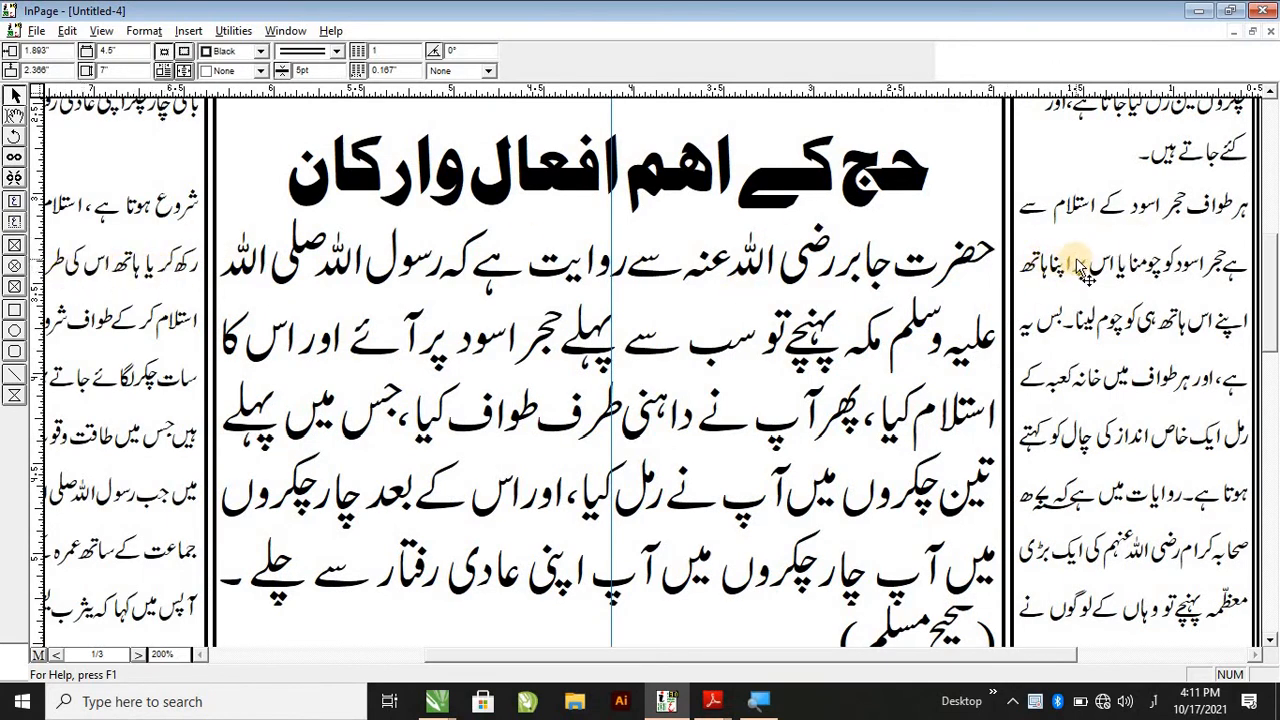
Review page 1 at 100% zoom, following the margin text above, beside and below the centre box.
key(ctrl+1)
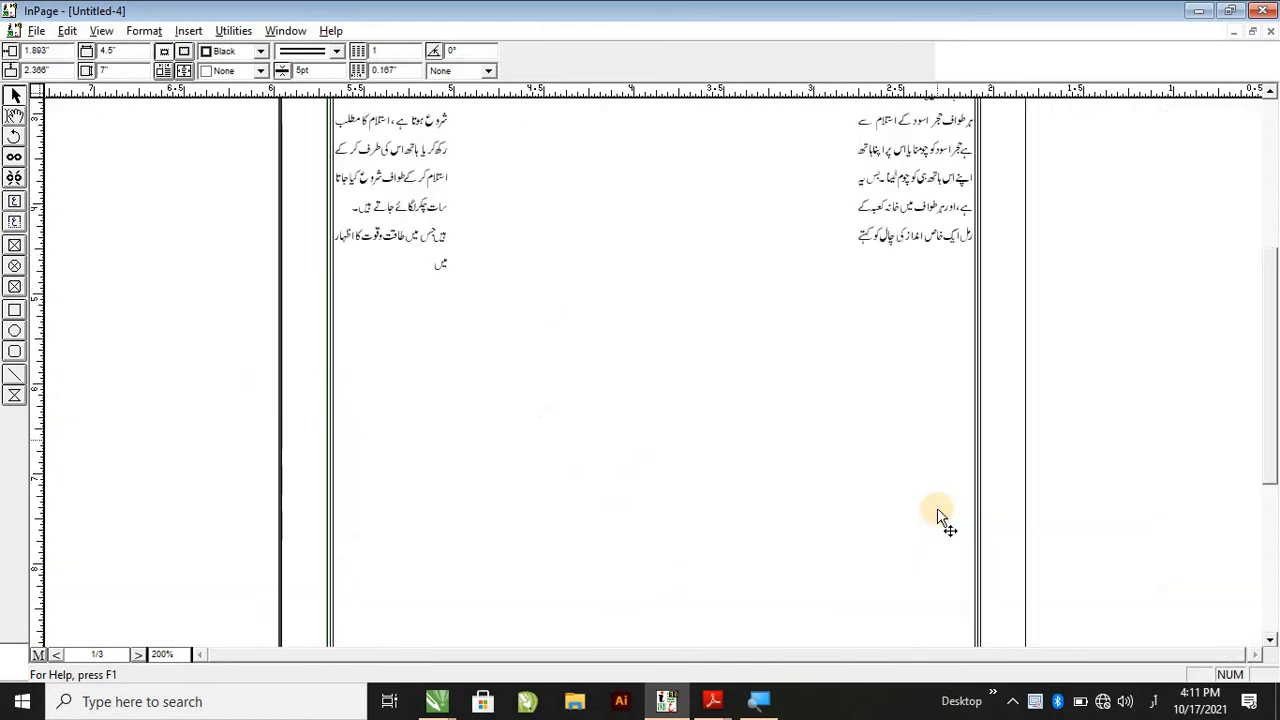
scroll(1083, 403, up, 3)
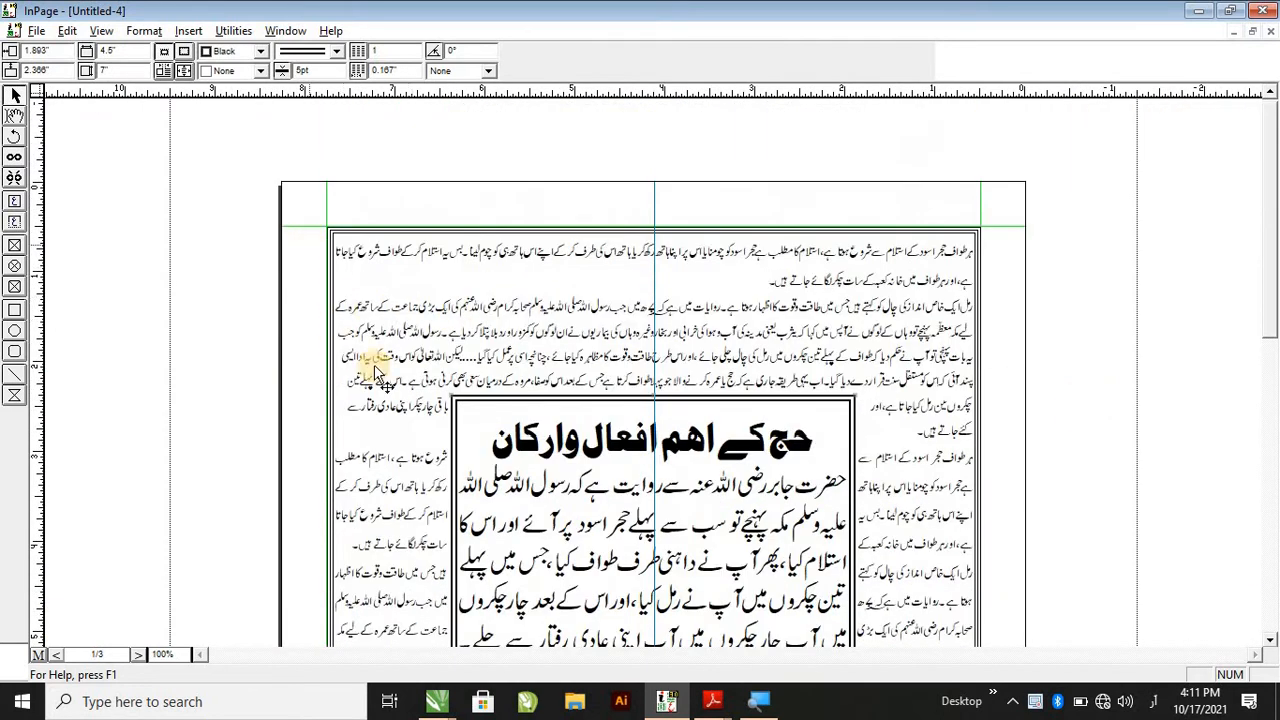
scroll(897, 300, down, 2)
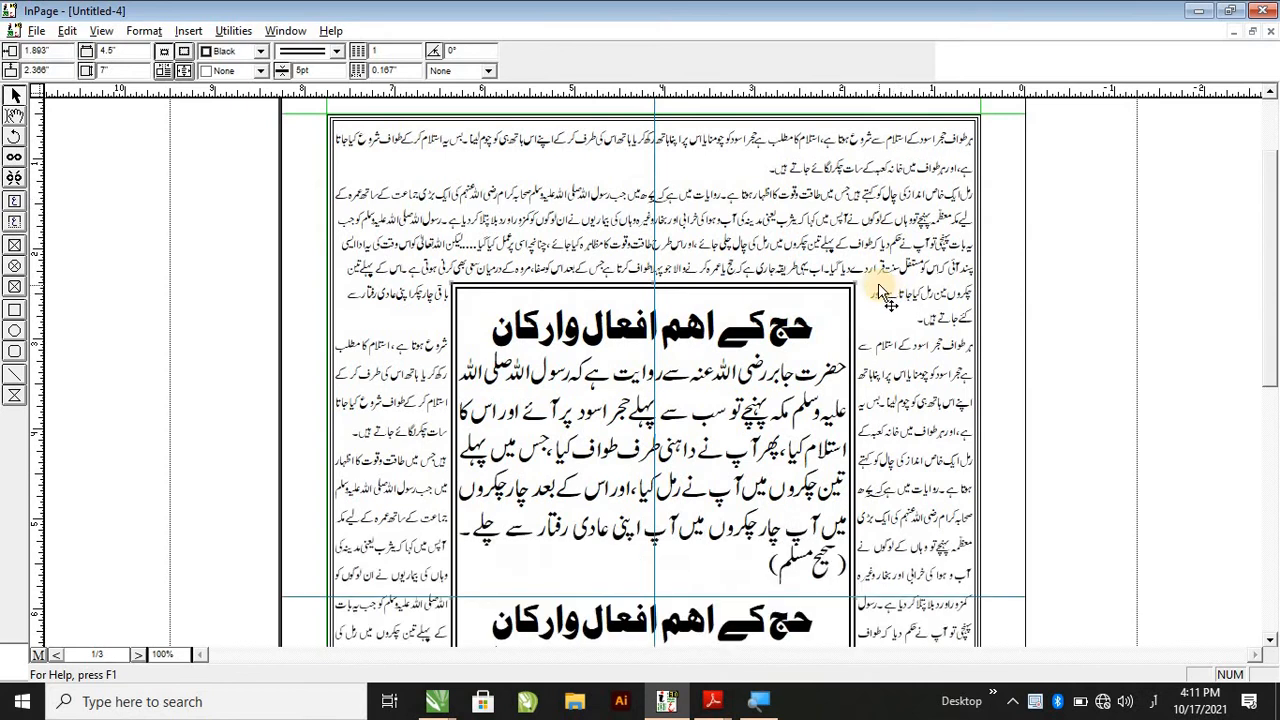
scroll(890, 290, down, 4)
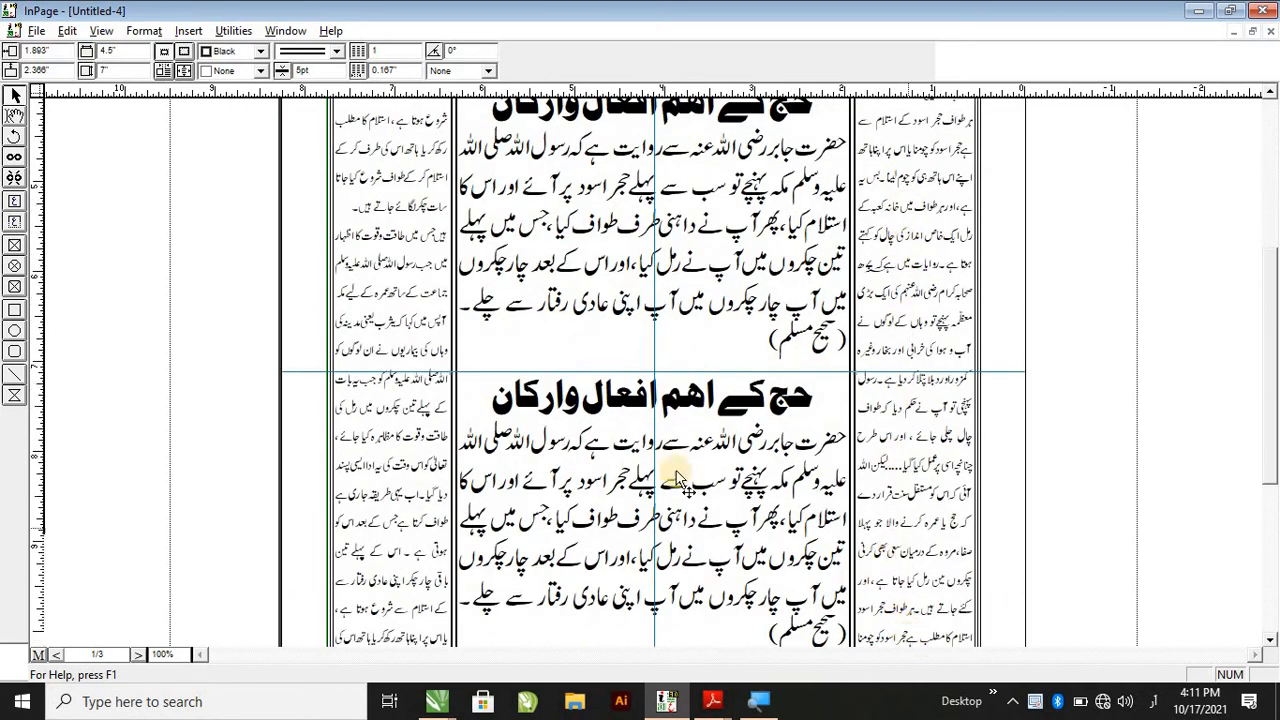
scroll(675, 475, down, 2)
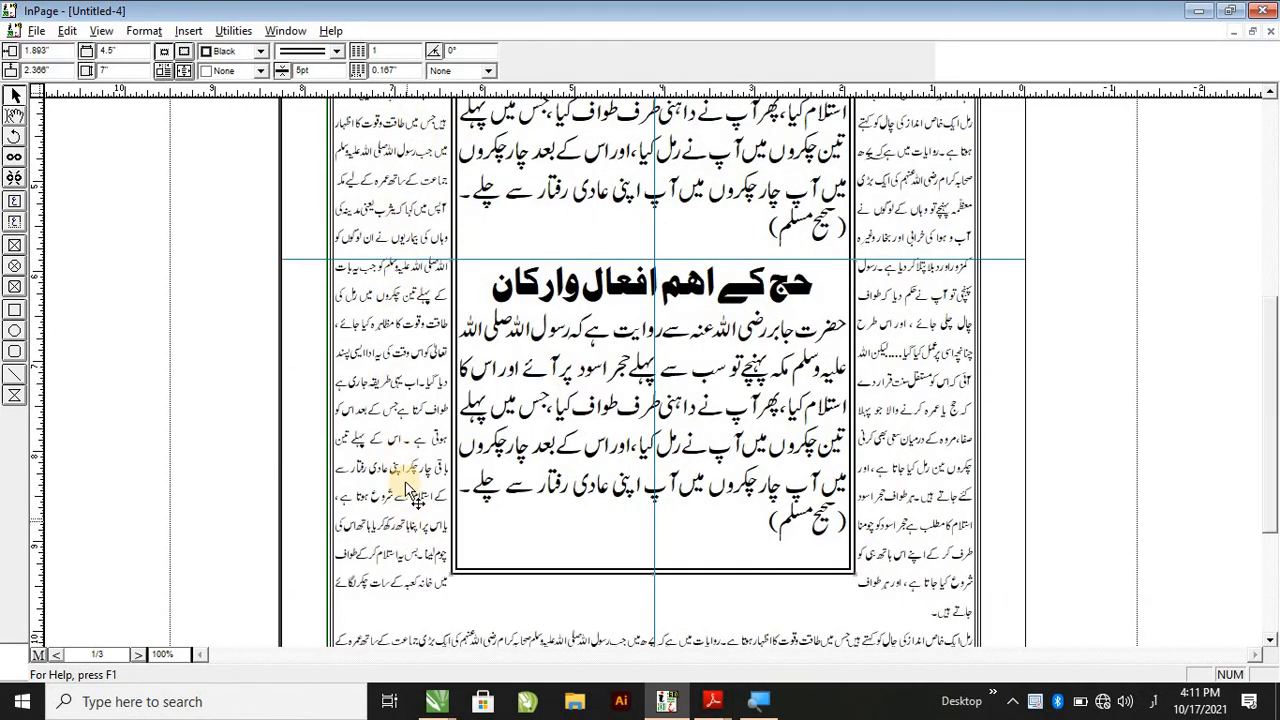
scroll(420, 485, down, 4)
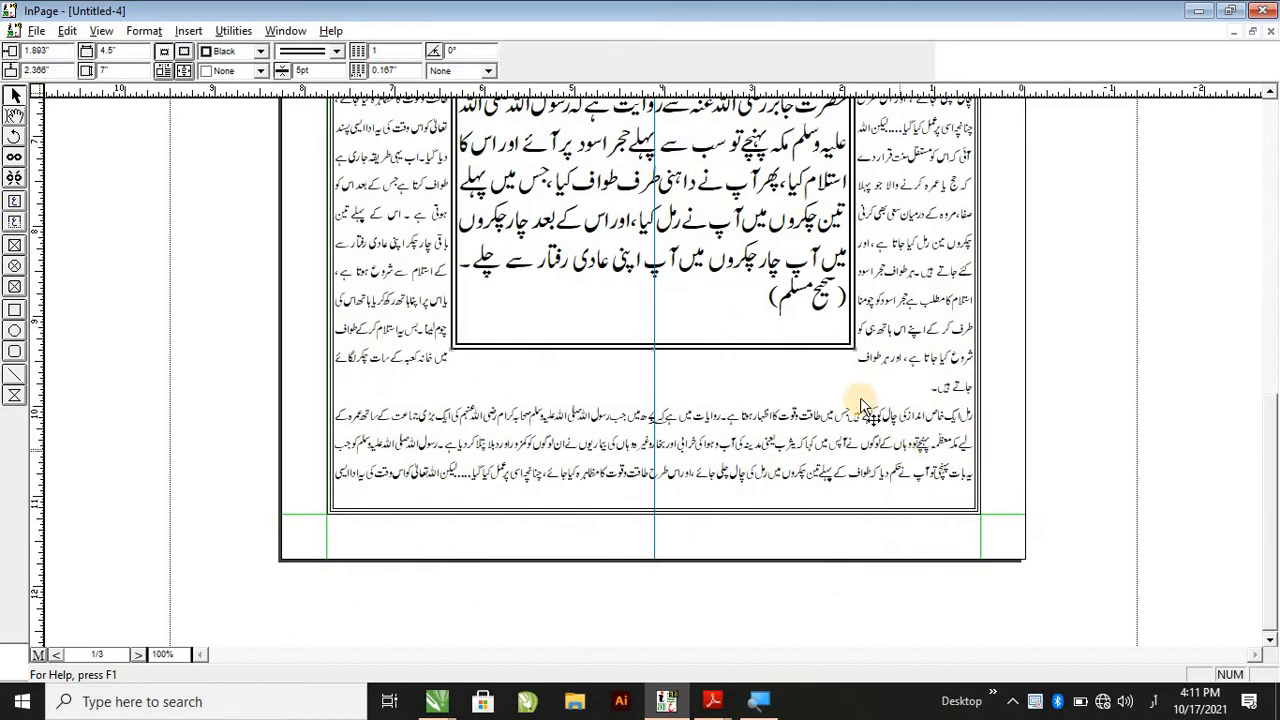
scroll(840, 410, up, 2)
scroll(623, 491, up, 3)
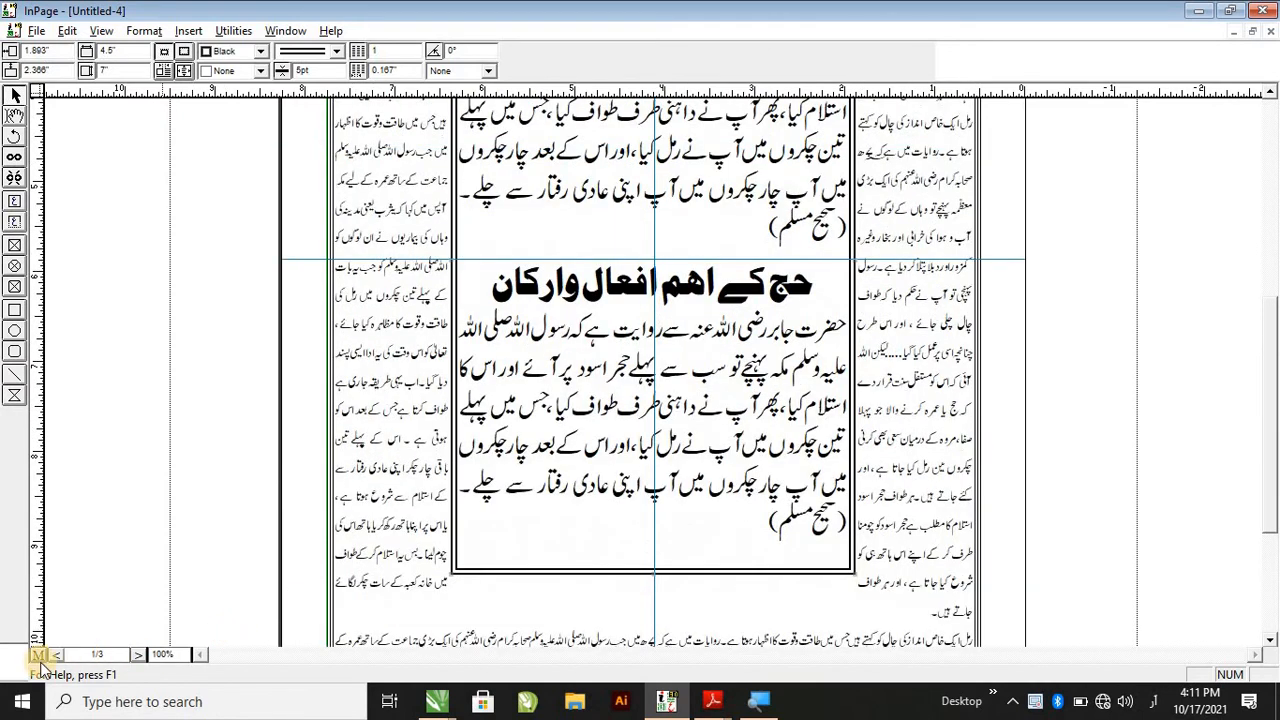
Select all the margin text in the outer frame and delete it.
click(15, 116)
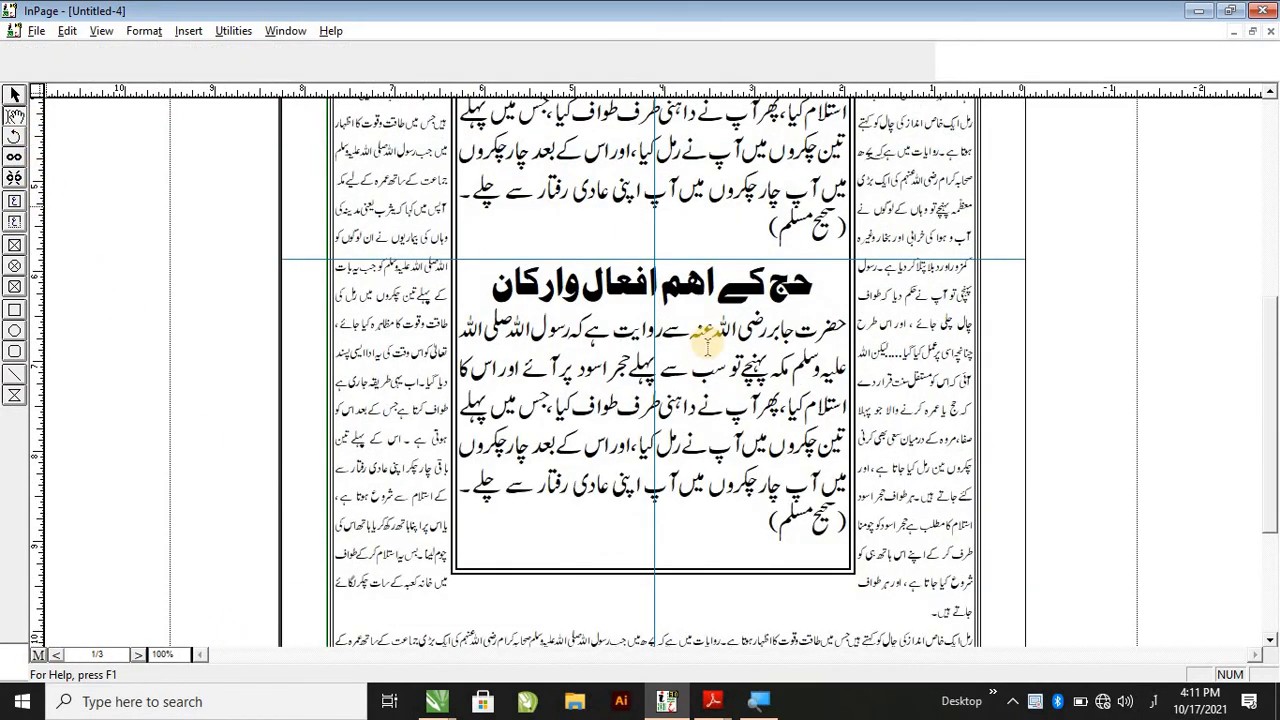
click(885, 330)
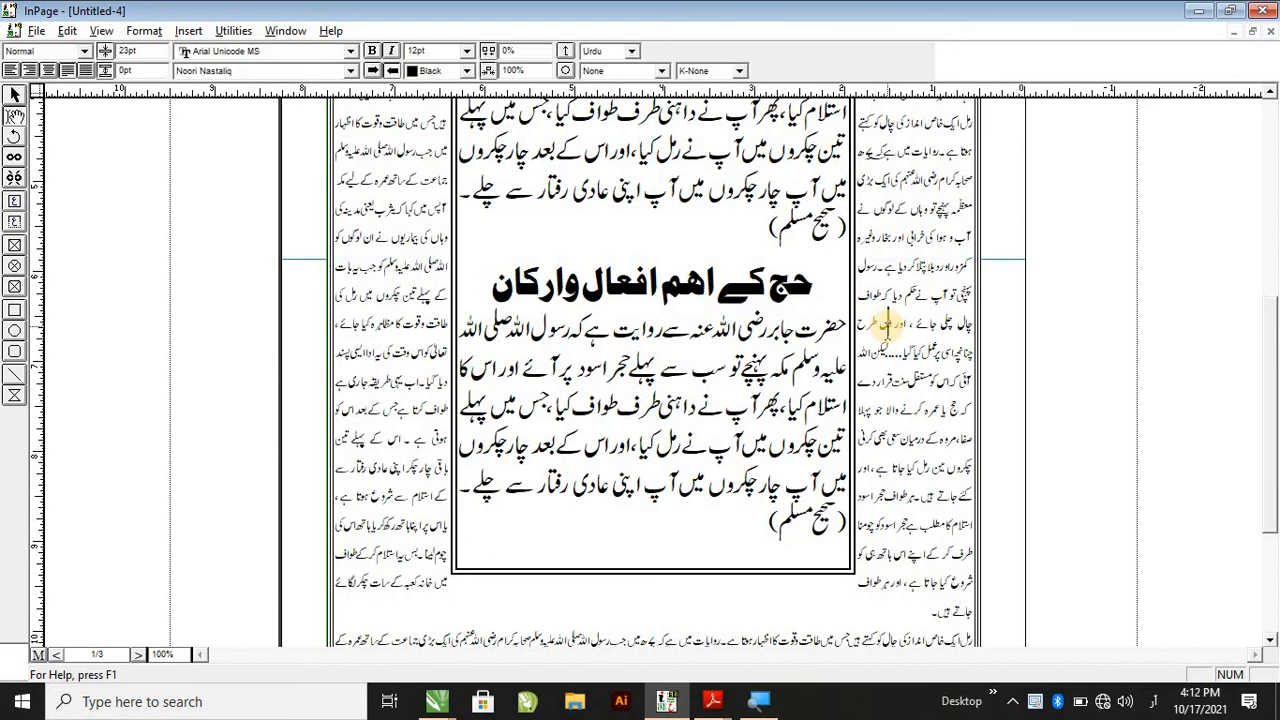
key(ctrl+a)
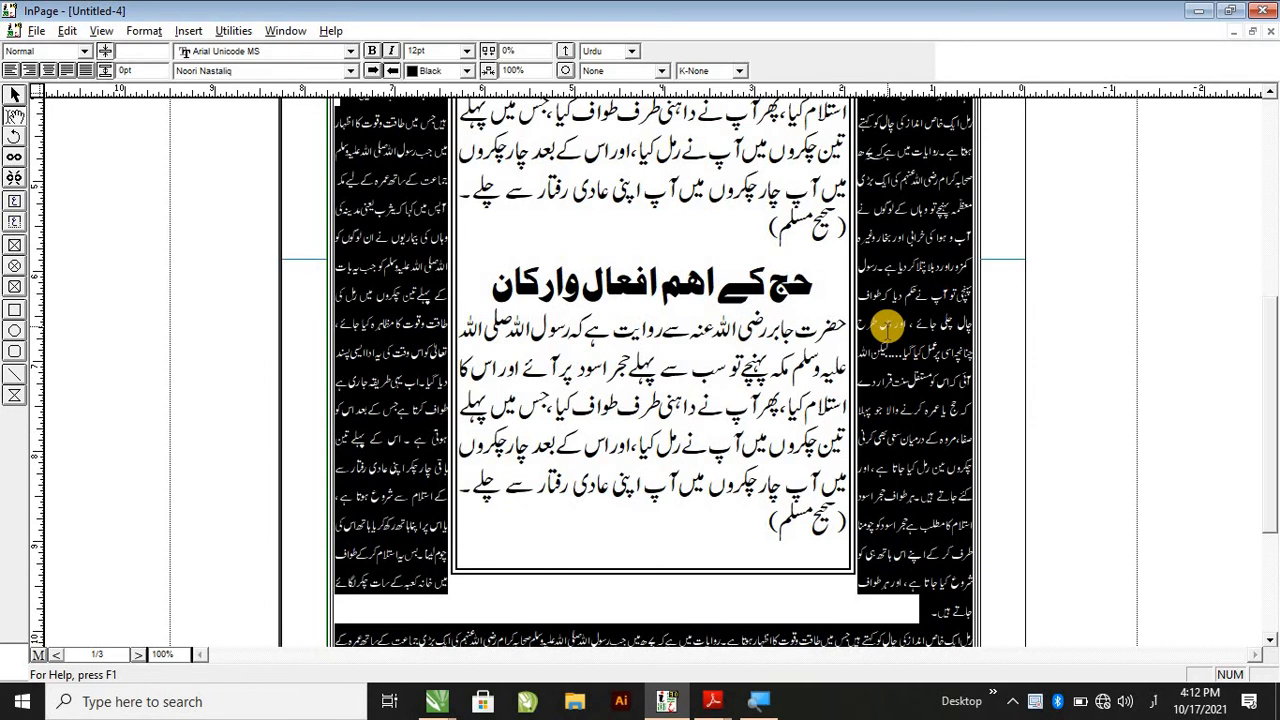
key(Delete)
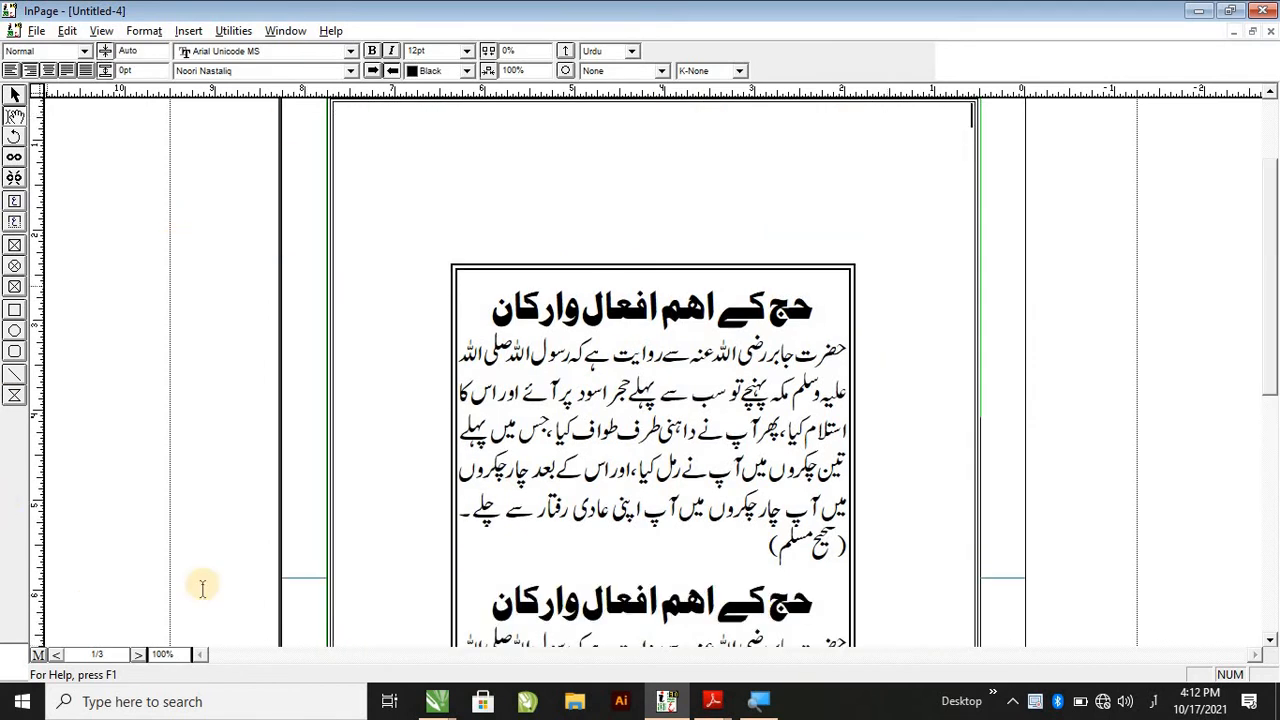
On the master page, draw a text box about 7.02" wide and 1.72" high inside the outer frame, above the centre box.
click(36, 655)
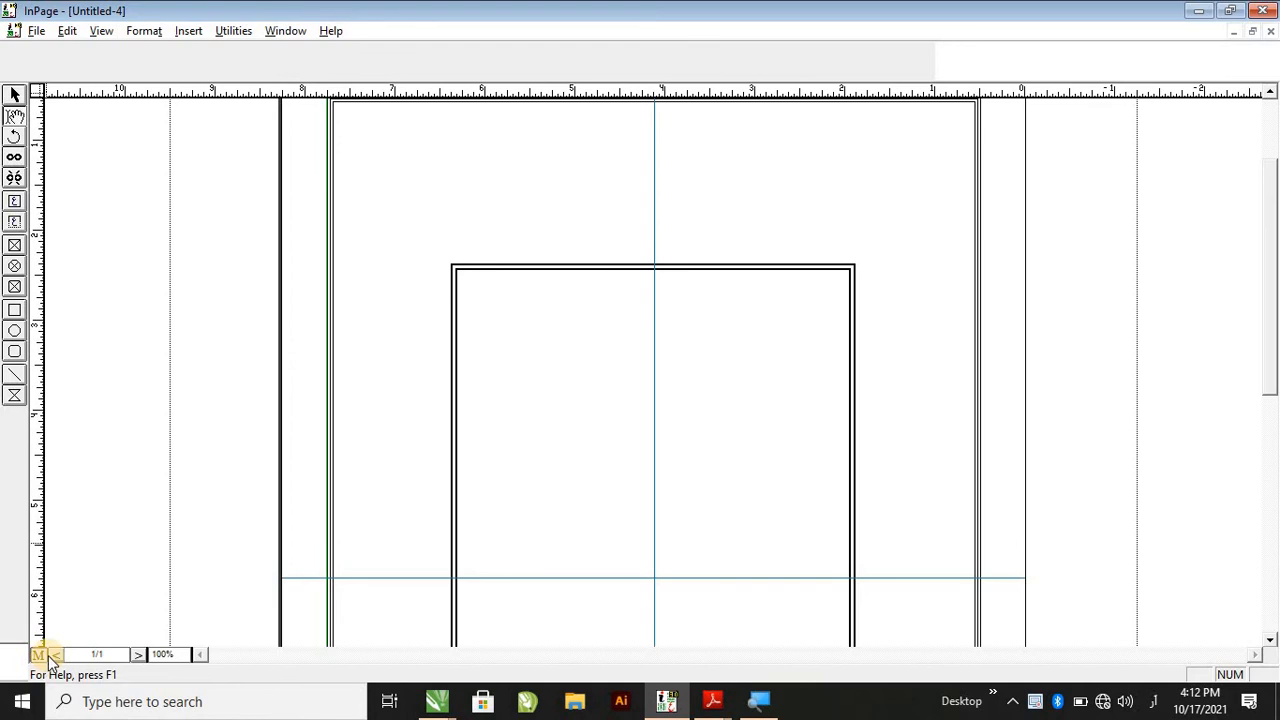
scroll(420, 390, up, 2)
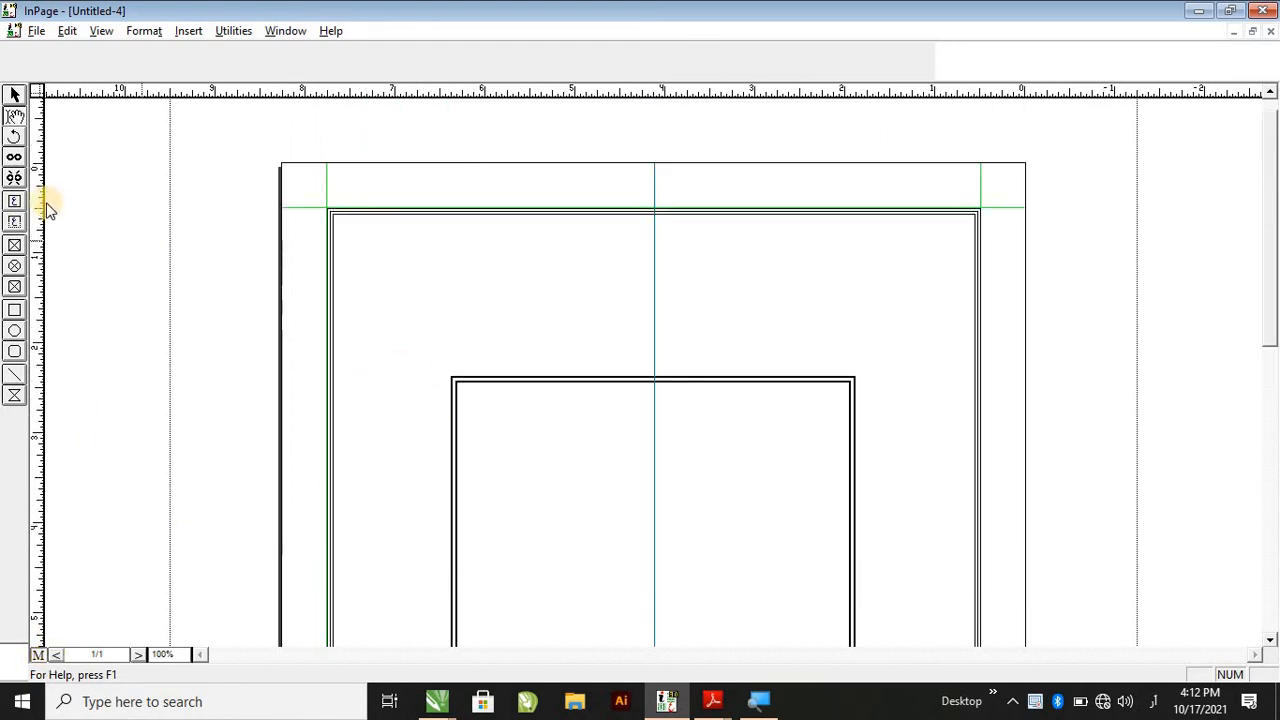
click(12, 204)
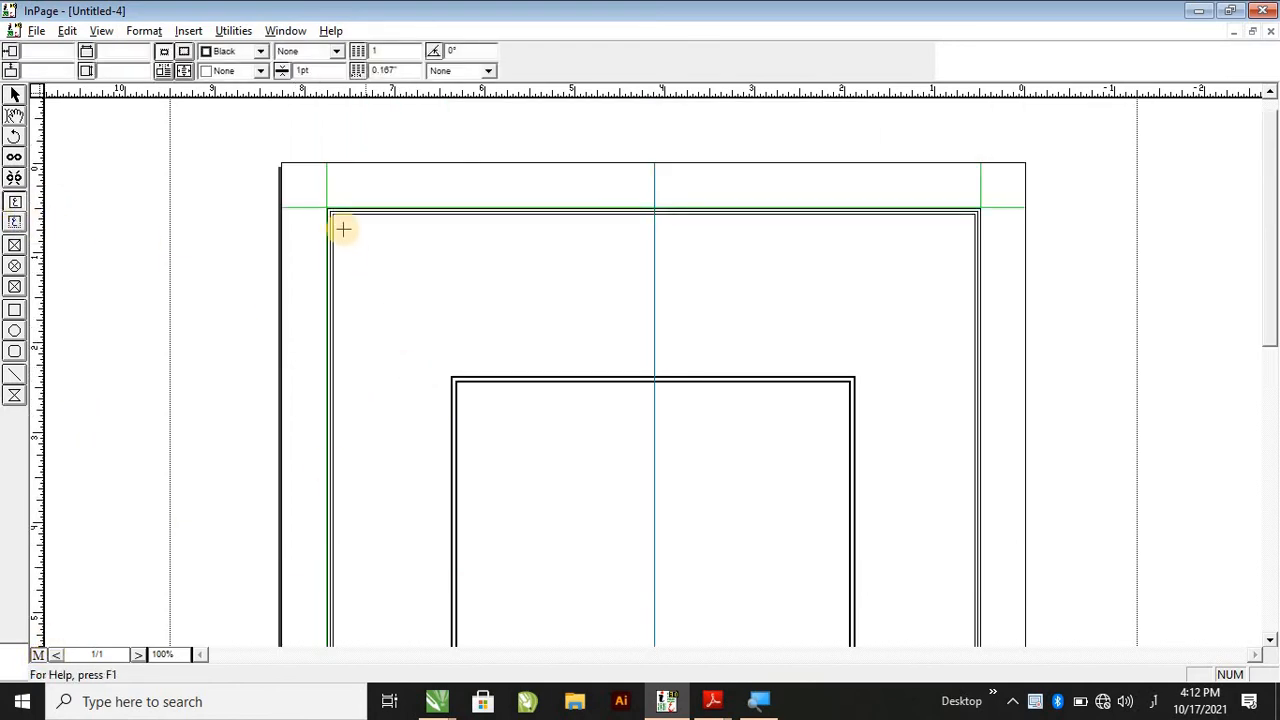
drag(340, 218, 976, 375)
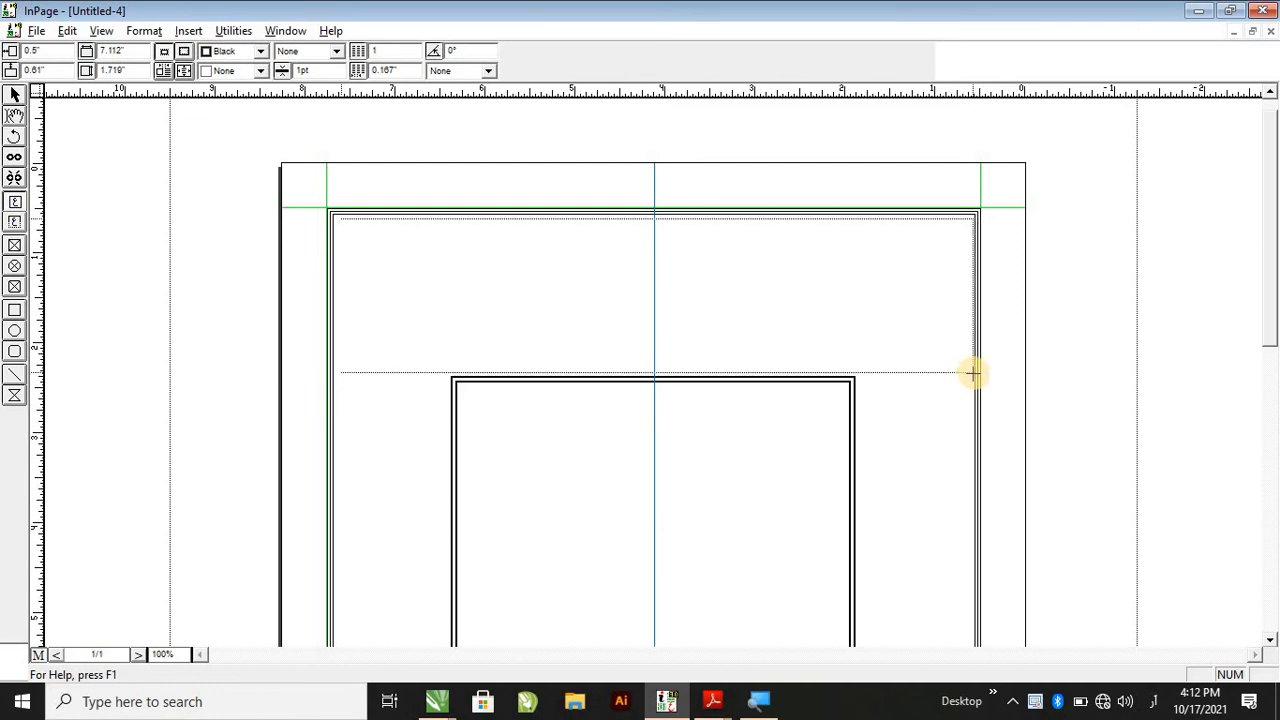
drag(973, 373, 975, 373)
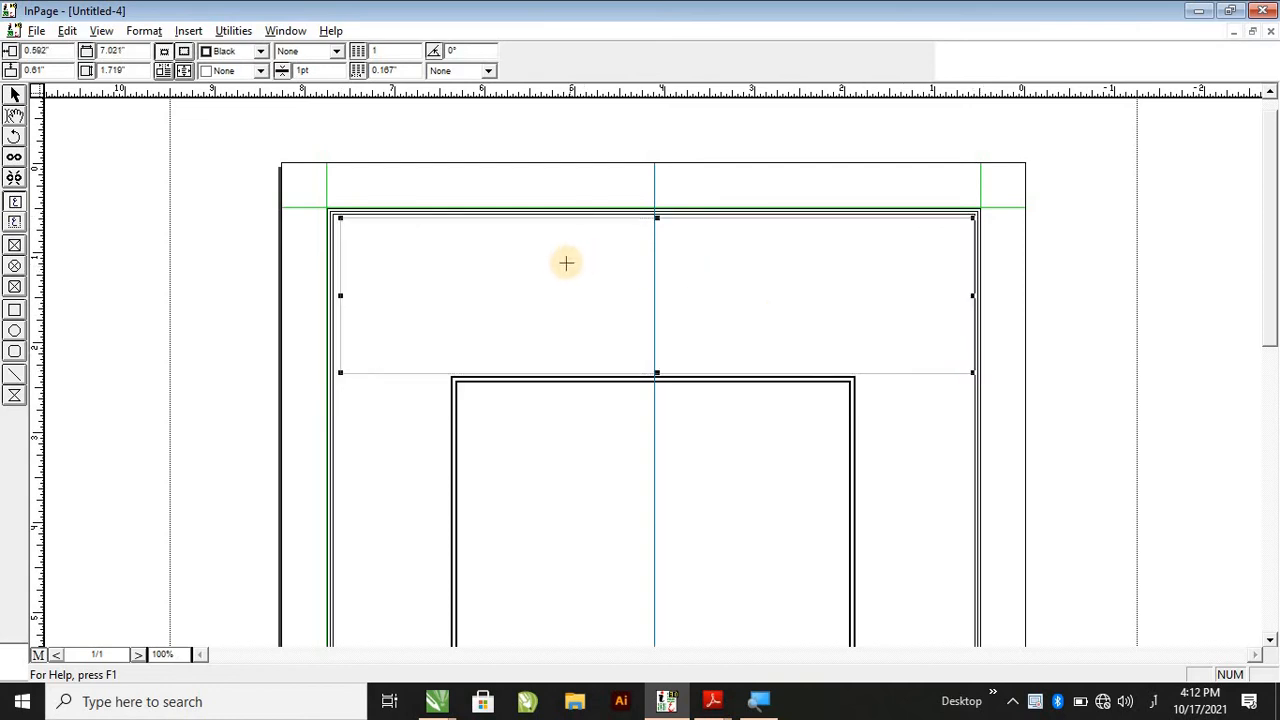
On the master page, draw text boxes on both sides of the centre box, about 1.21" × 6.94" on its right and 1.21" × 6.93" on its left.
scroll(566, 263, down, 3)
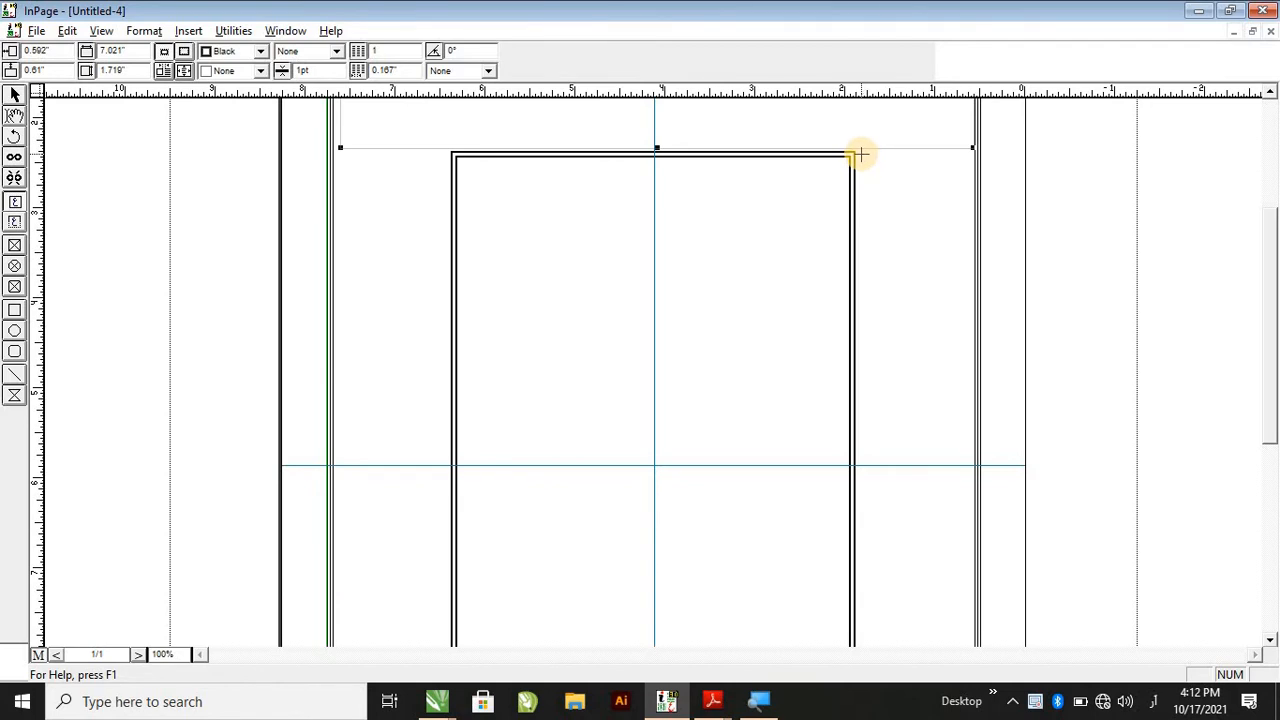
drag(860, 155, 971, 590)
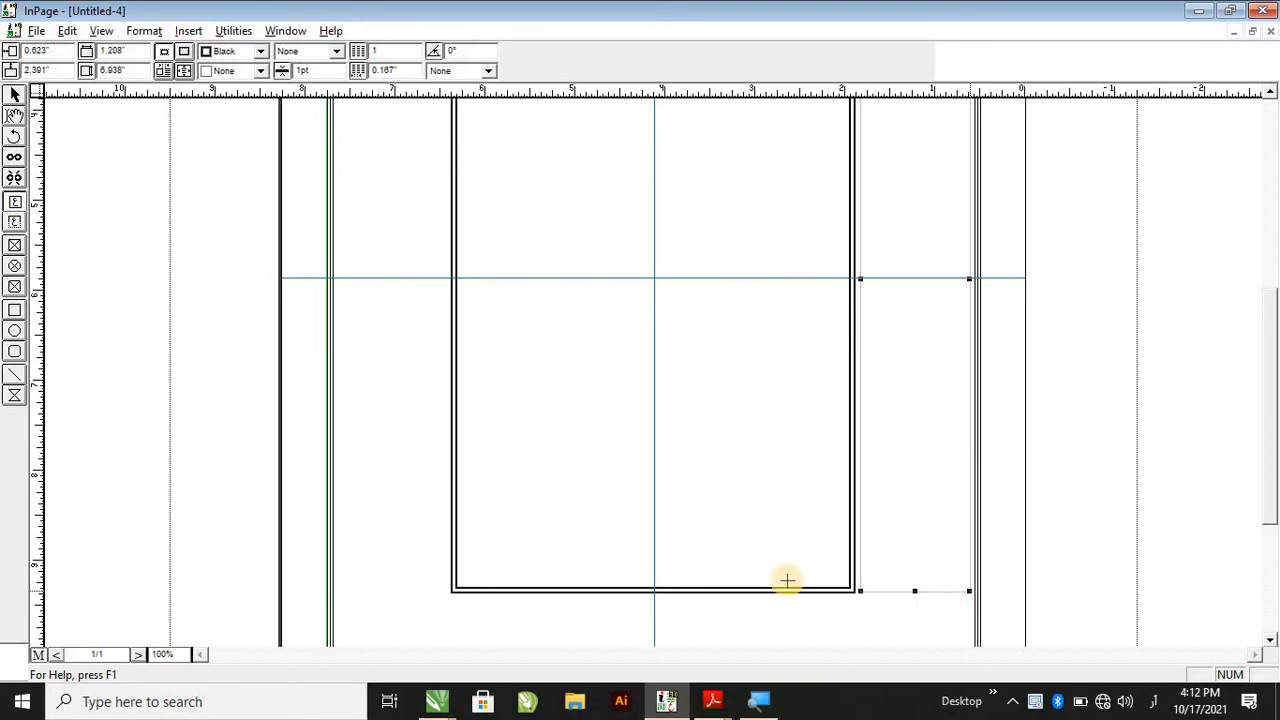
scroll(361, 221, up, 3)
scroll(361, 221, up, 2)
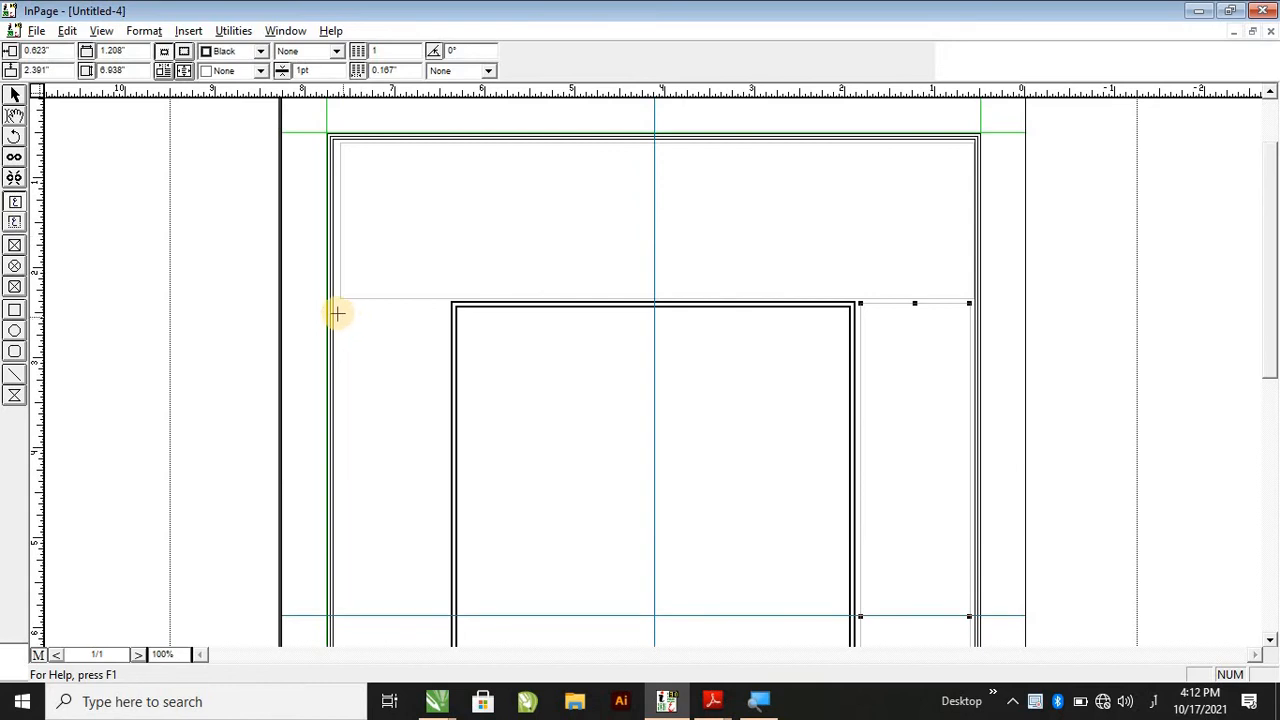
drag(339, 309, 450, 519)
Draw a text box about 7.01" wide and 1.5" high inside the outer frame, below the centre box.
scroll(470, 500, down, 3)
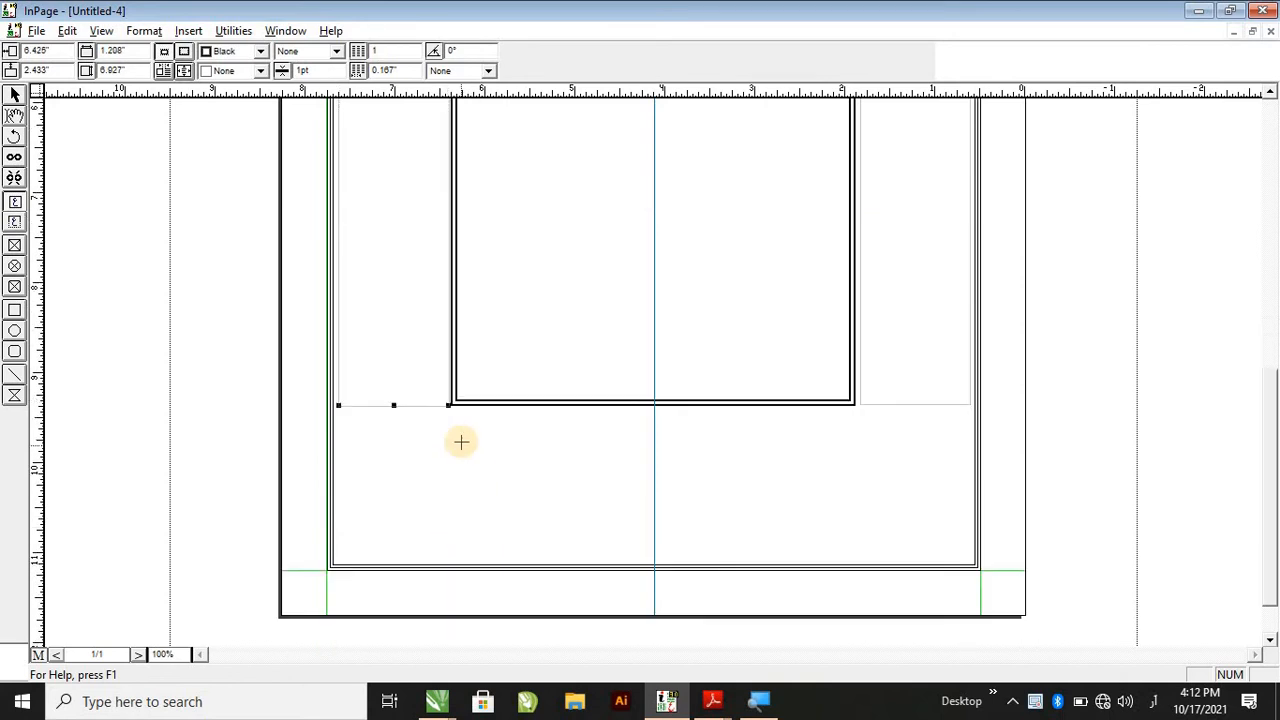
click(338, 368)
drag(696, 483, 961, 500)
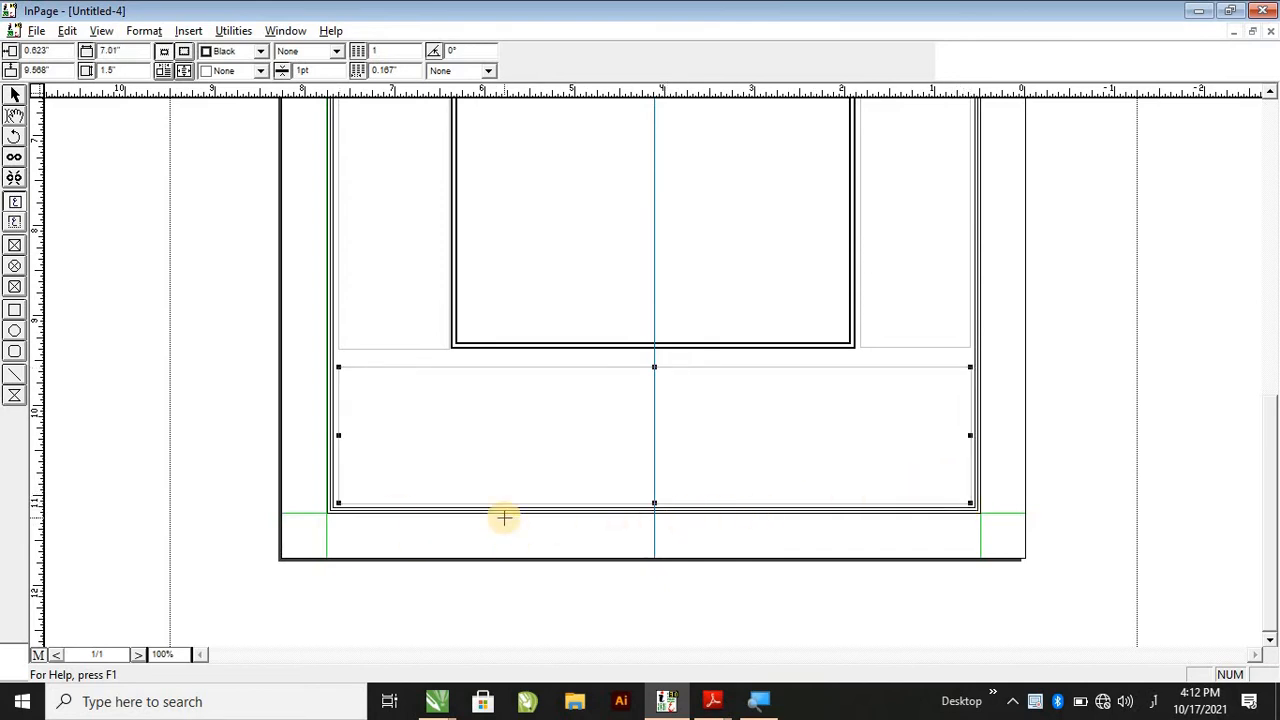
scroll(634, 441, up, 3)
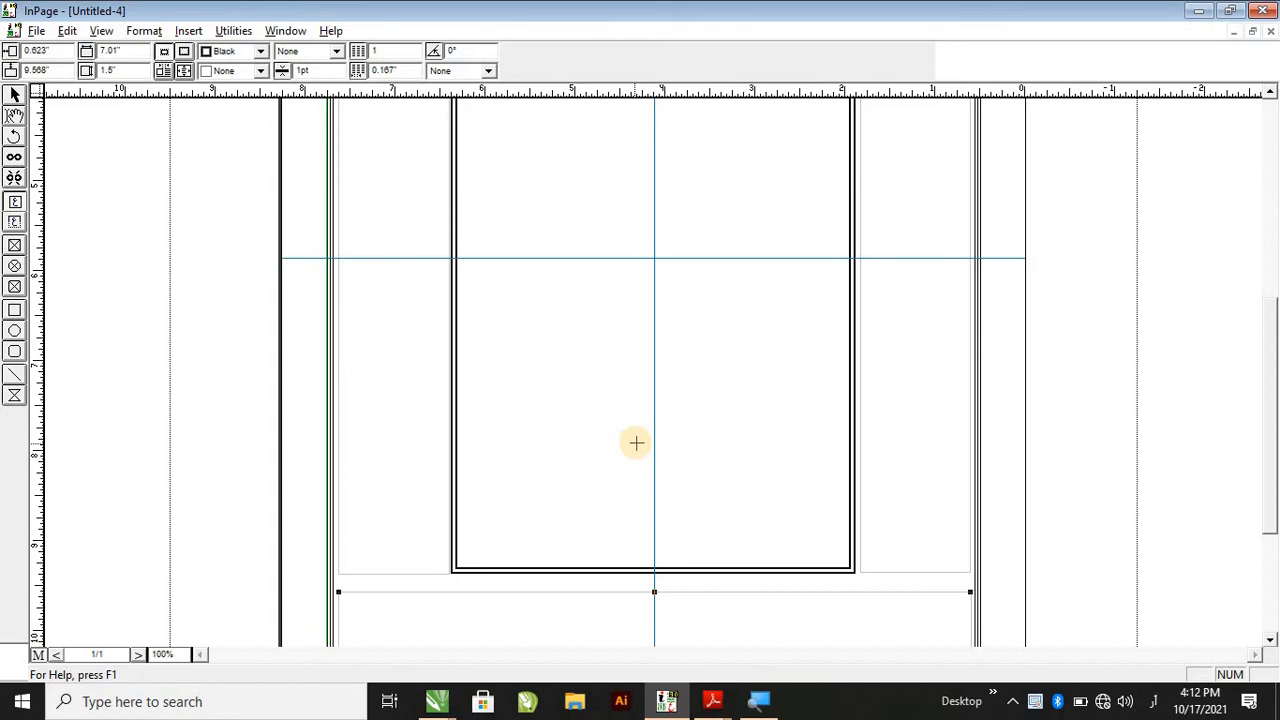
Leave the master page and paste the margin text into the text box above the centre box on page 1.
click(37, 656)
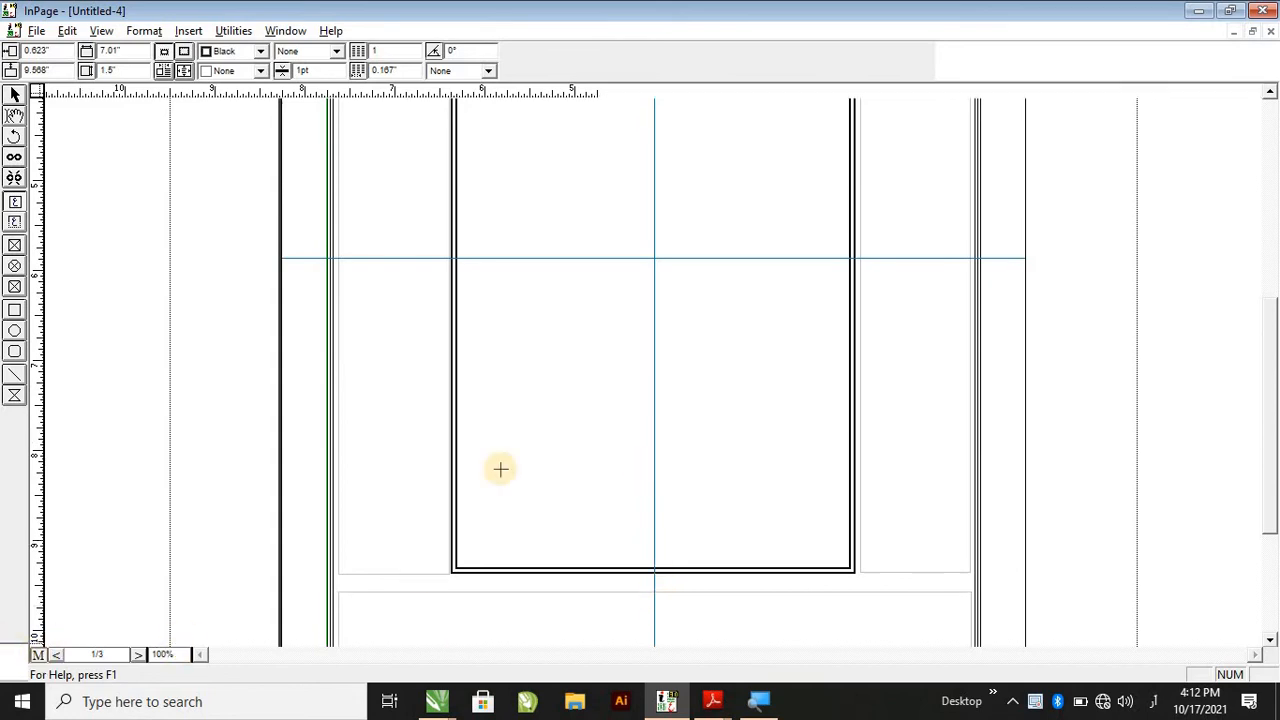
scroll(726, 326, up, 6)
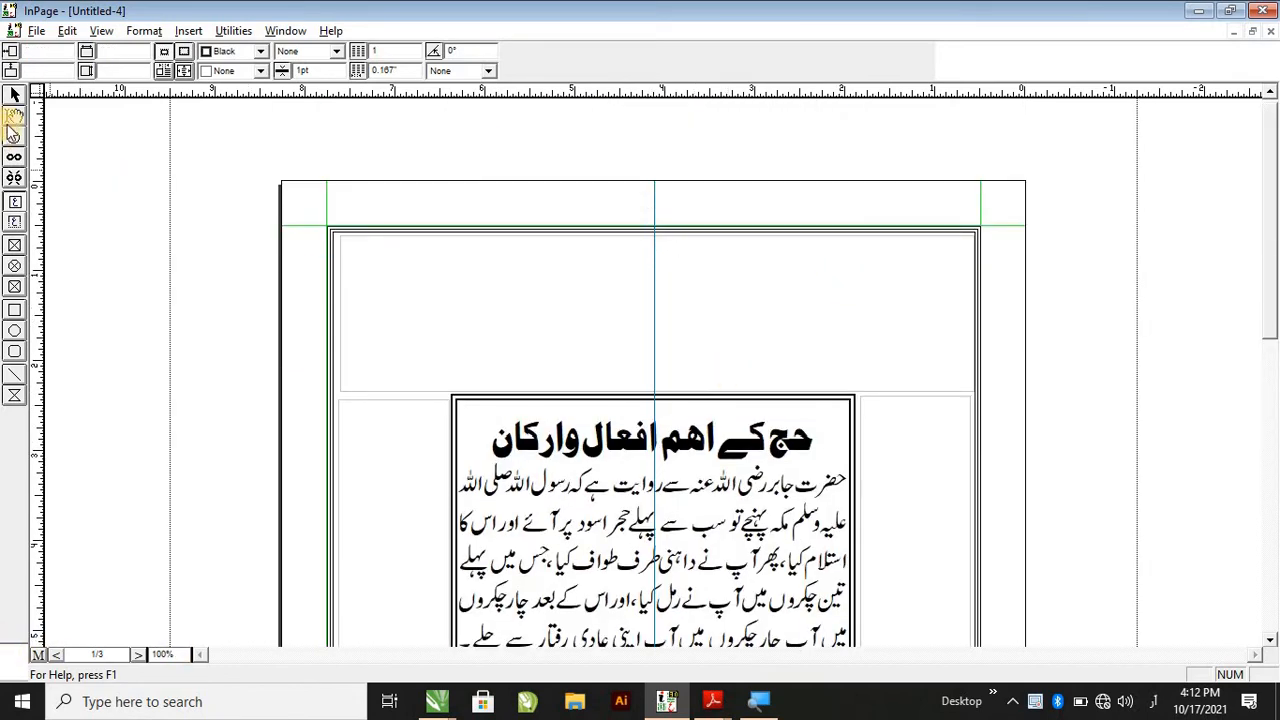
click(845, 285)
right_click(847, 283)
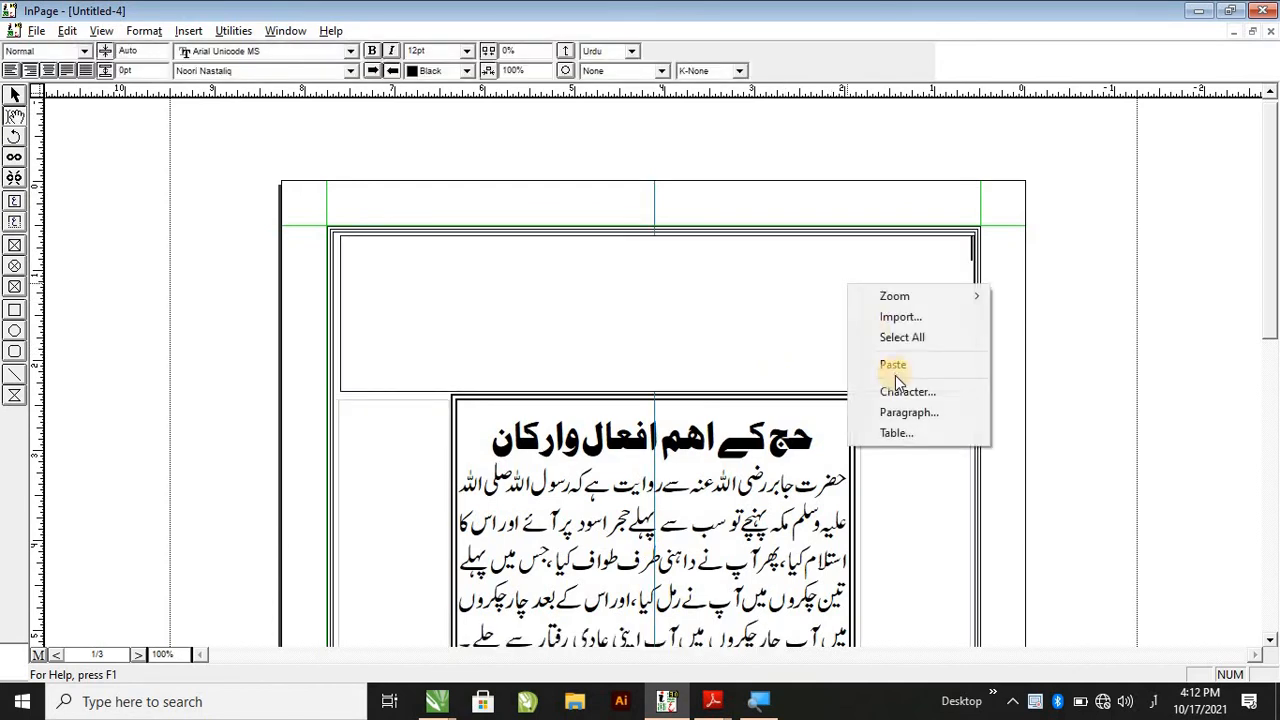
click(894, 364)
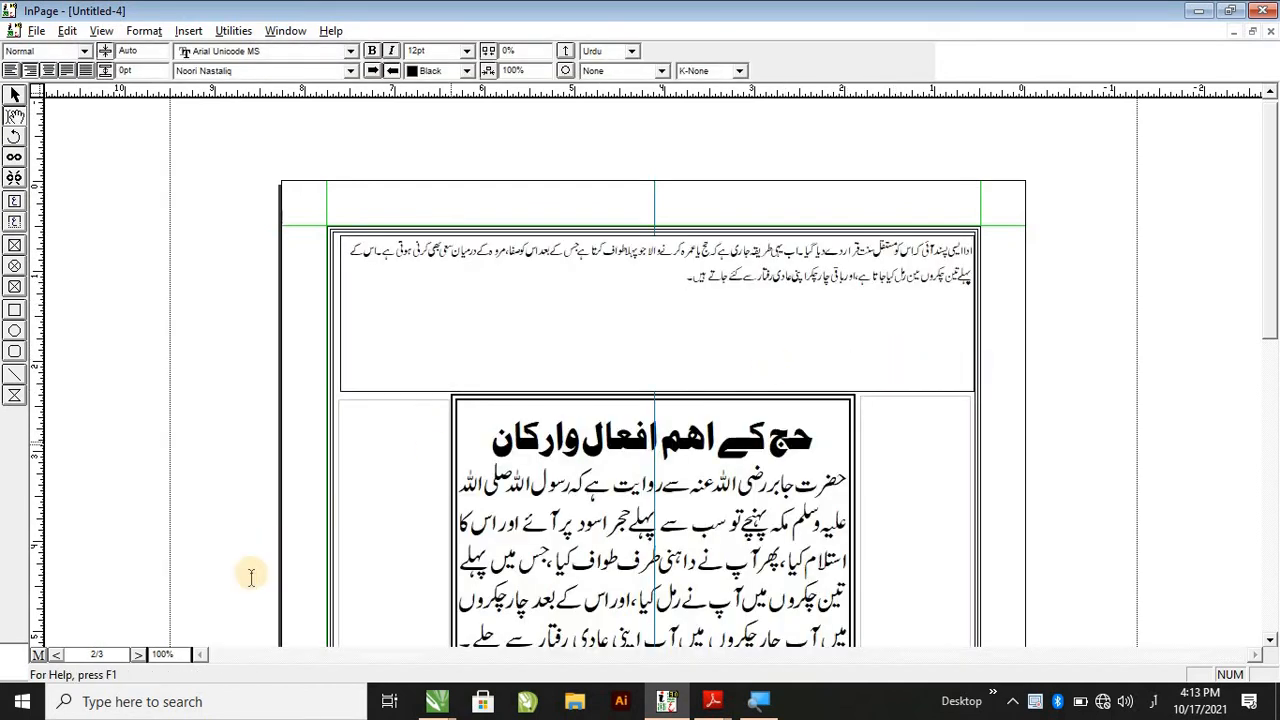
Examine how the pasted margin text flows between pages 1 and 2 and through the boxes around the centre box.
click(139, 656)
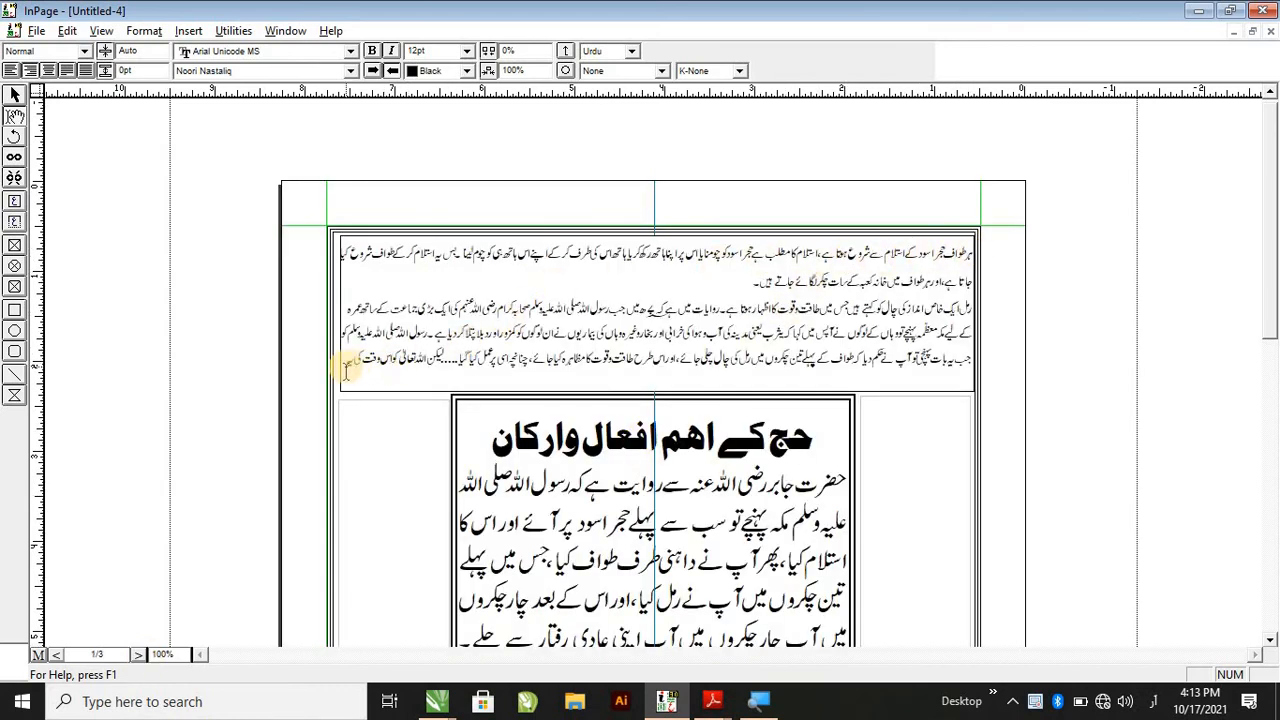
click(55, 655)
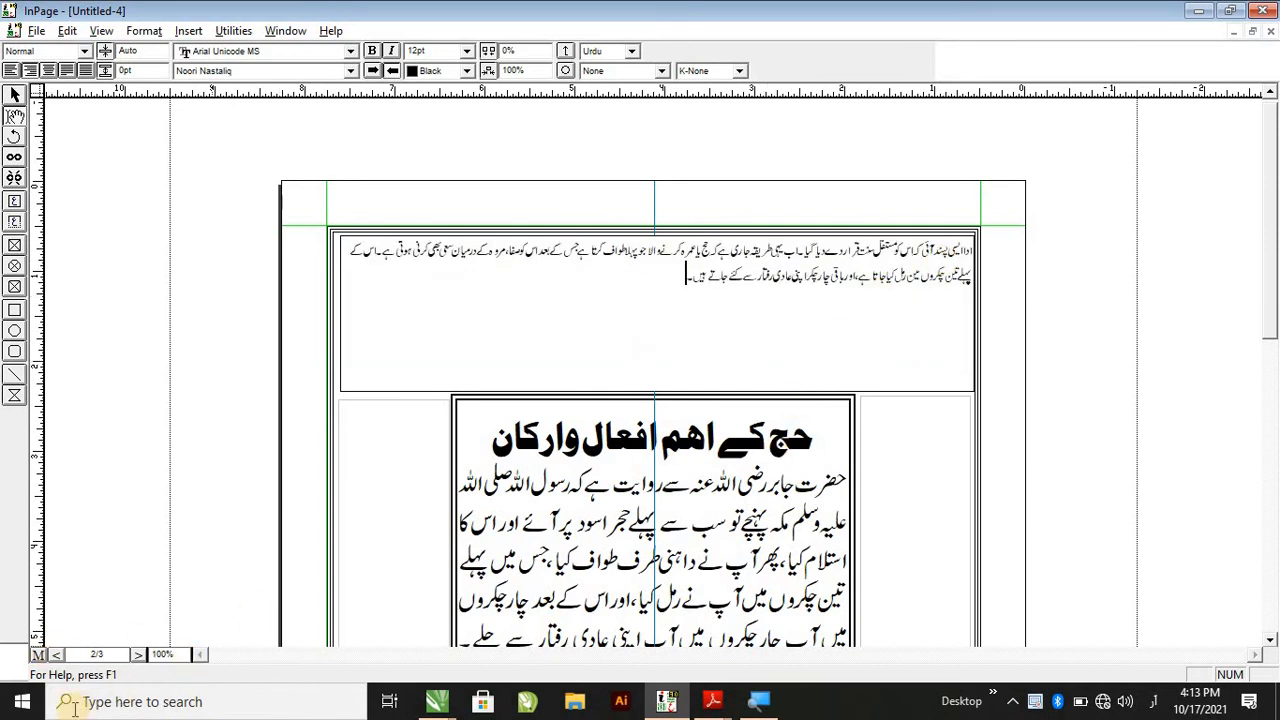
click(137, 655)
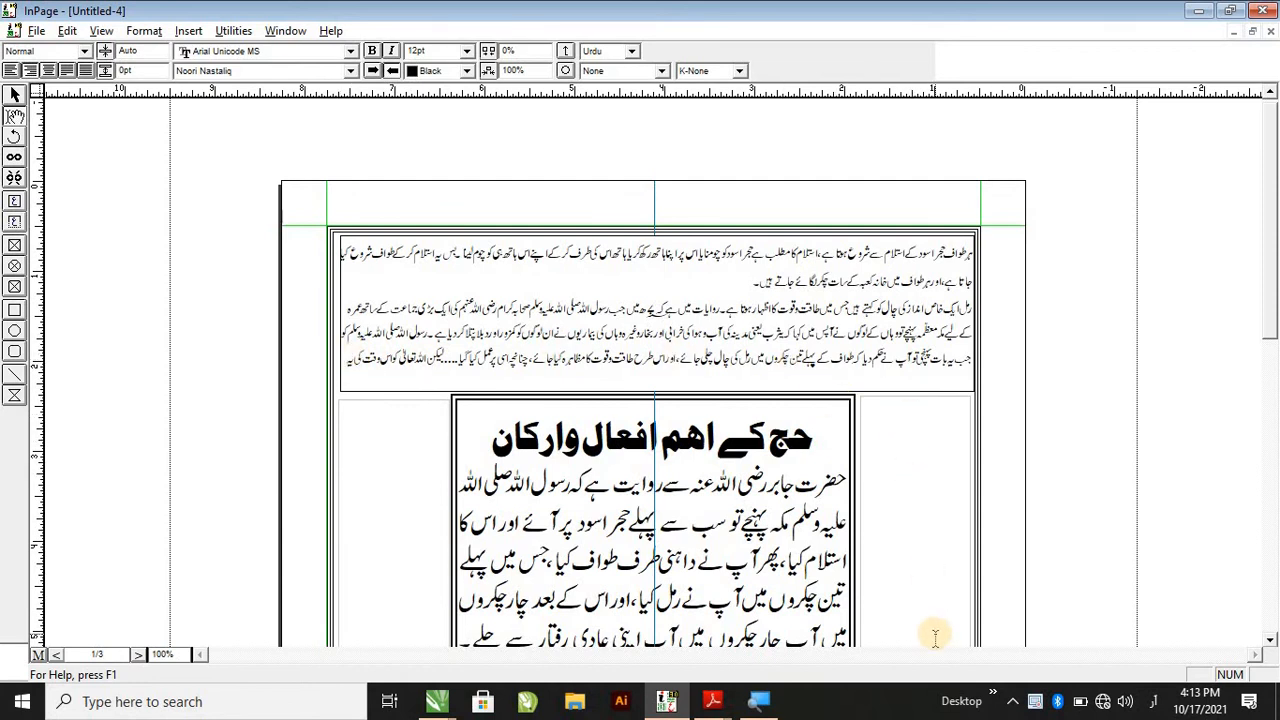
scroll(880, 403, down, 5)
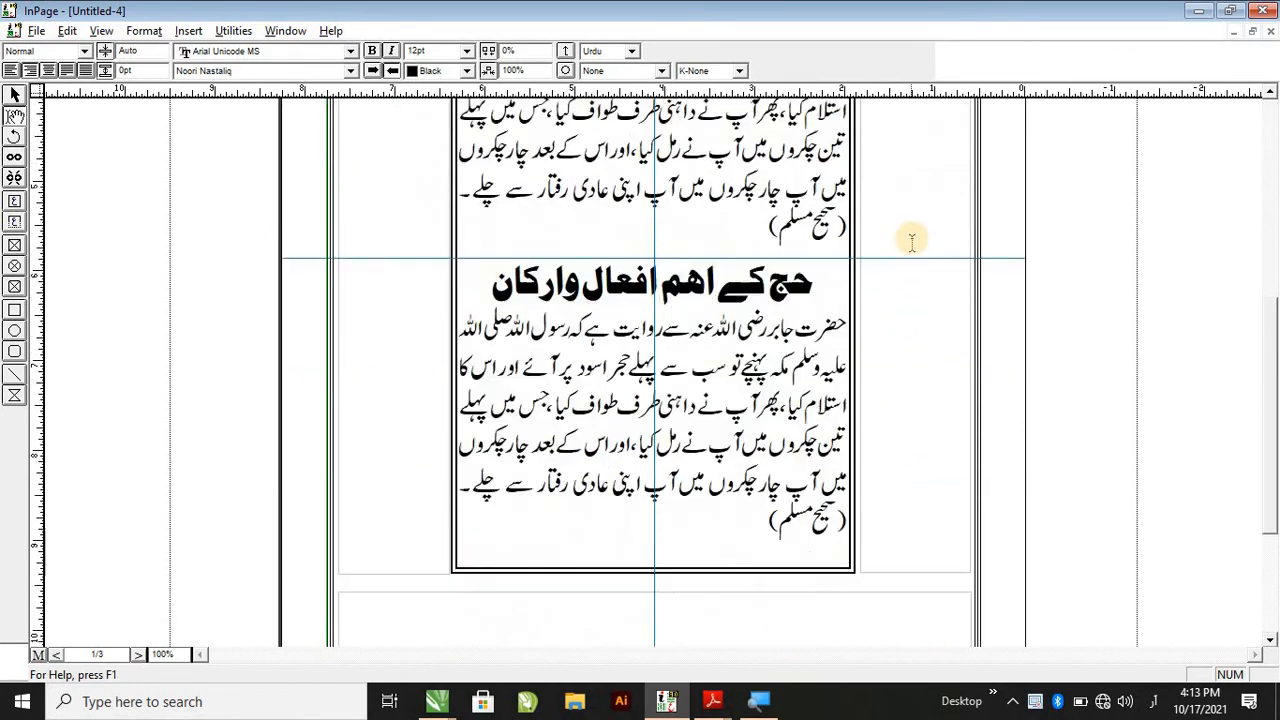
scroll(409, 283, up, 3)
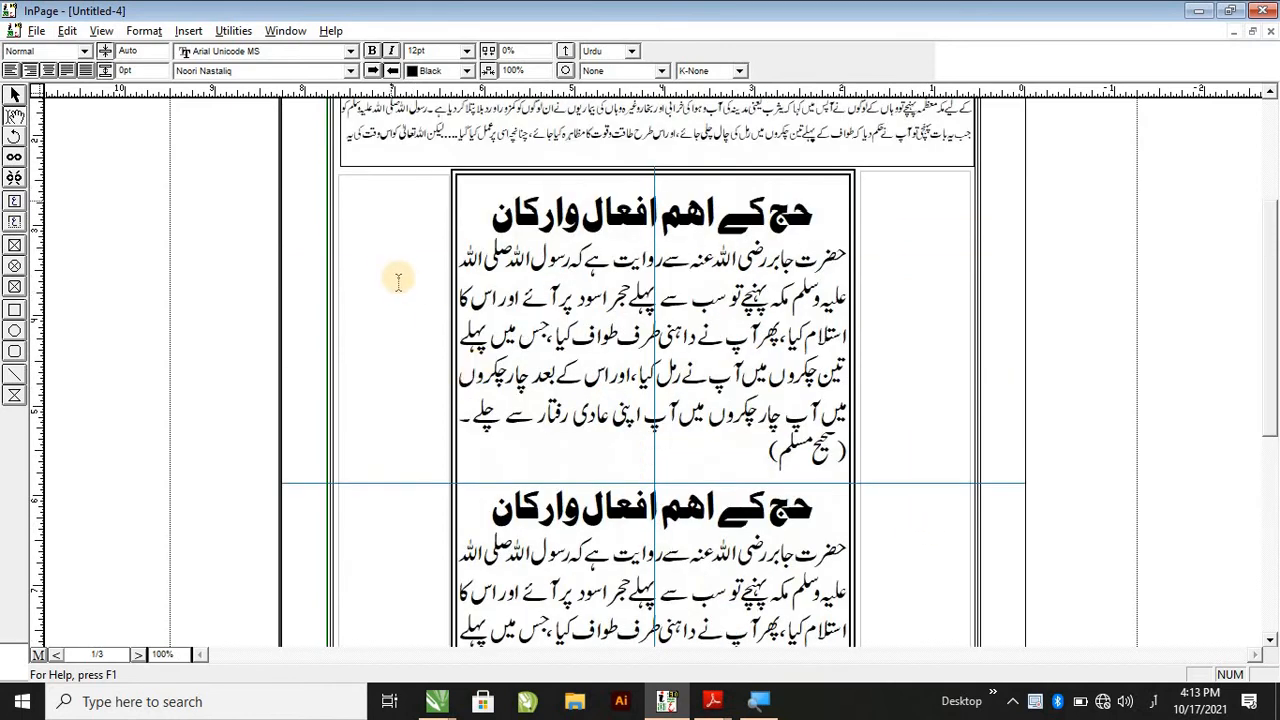
scroll(395, 516, down, 4)
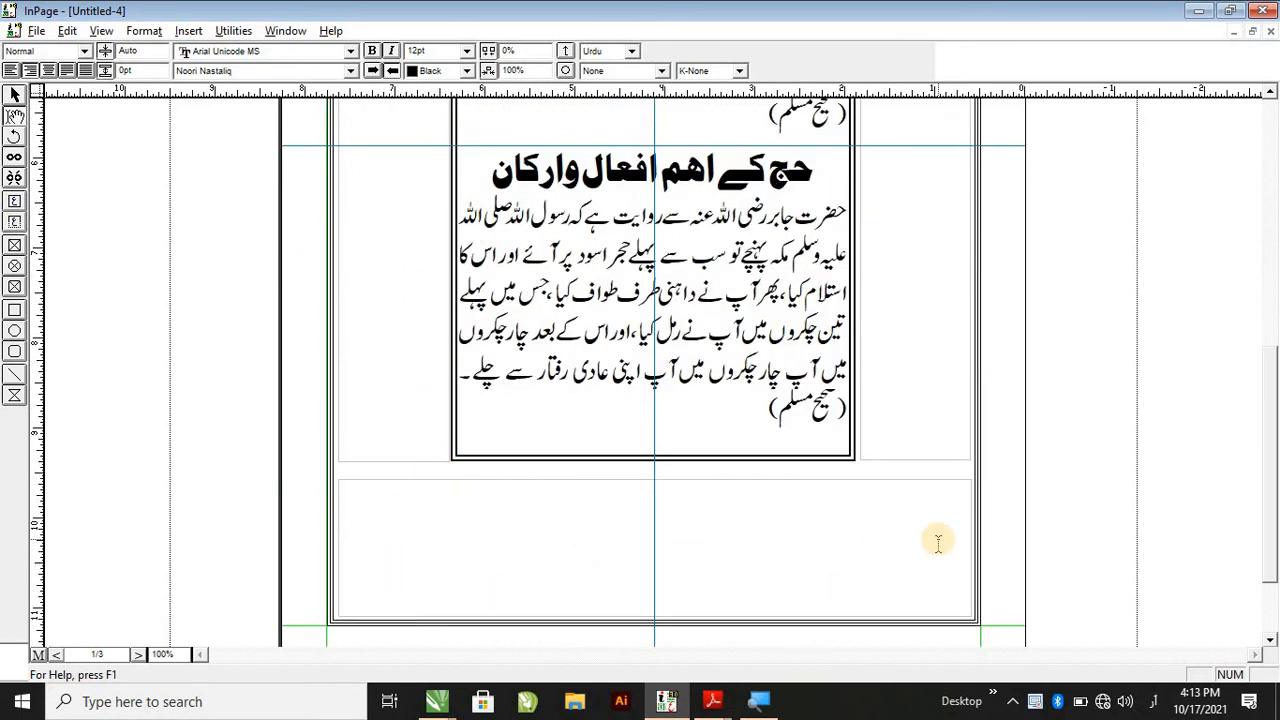
On the master page, link the text box above the centre box to the text box on its right side.
click(38, 655)
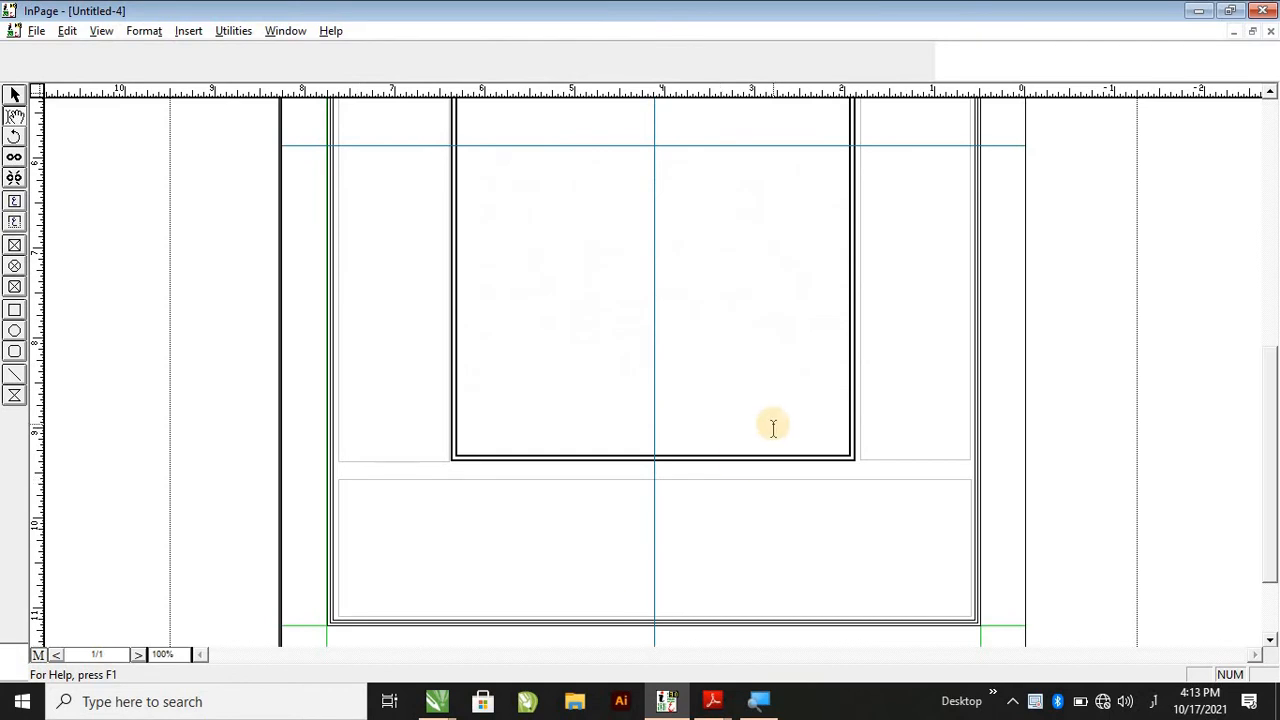
scroll(773, 427, up, 2)
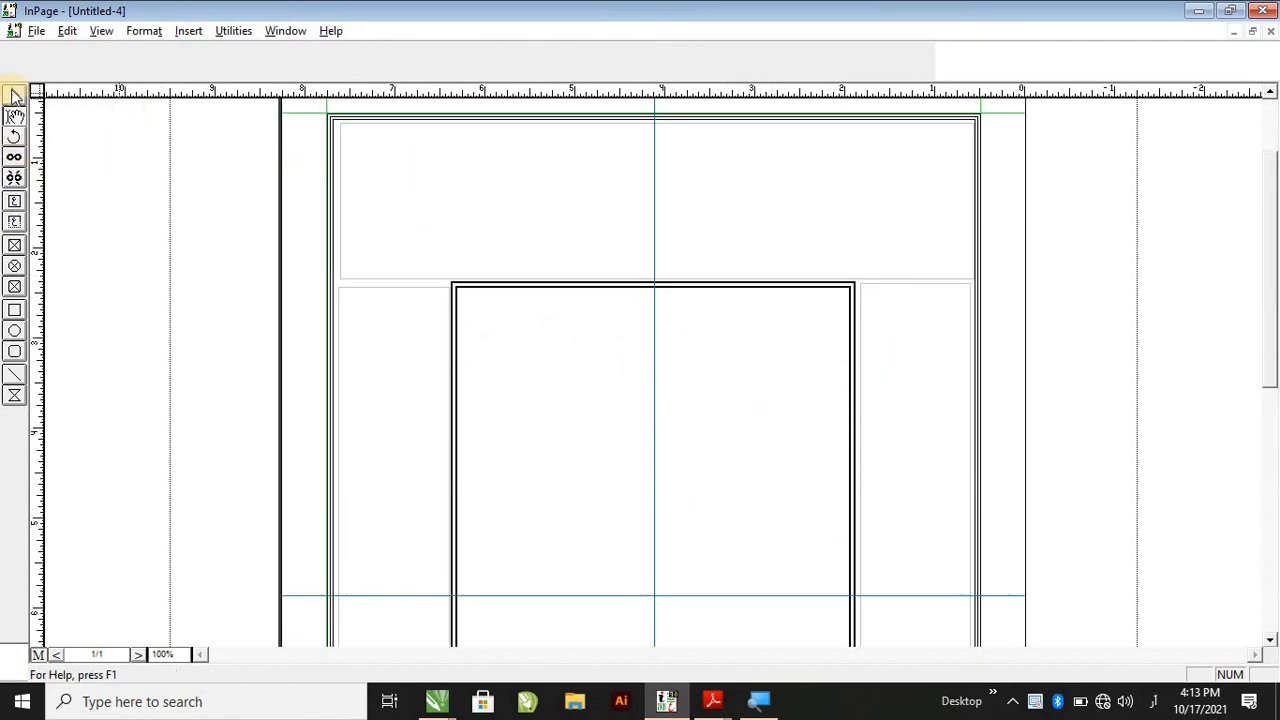
click(451, 189)
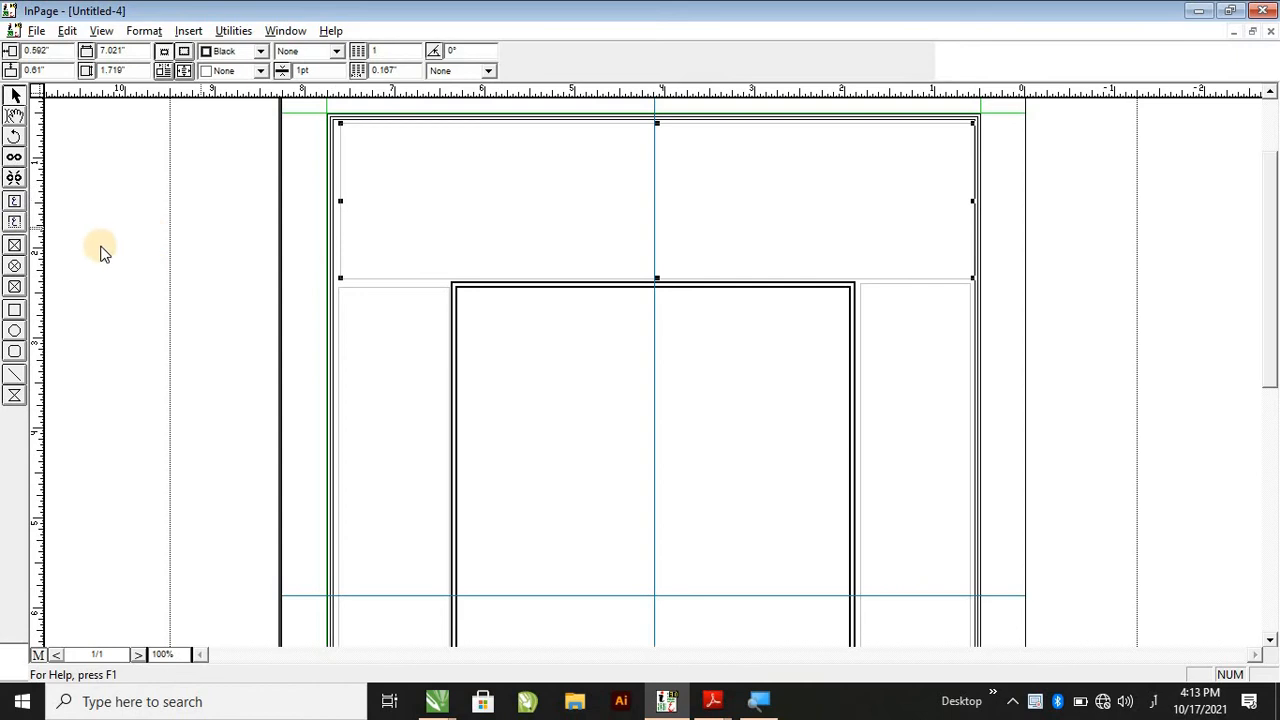
click(14, 157)
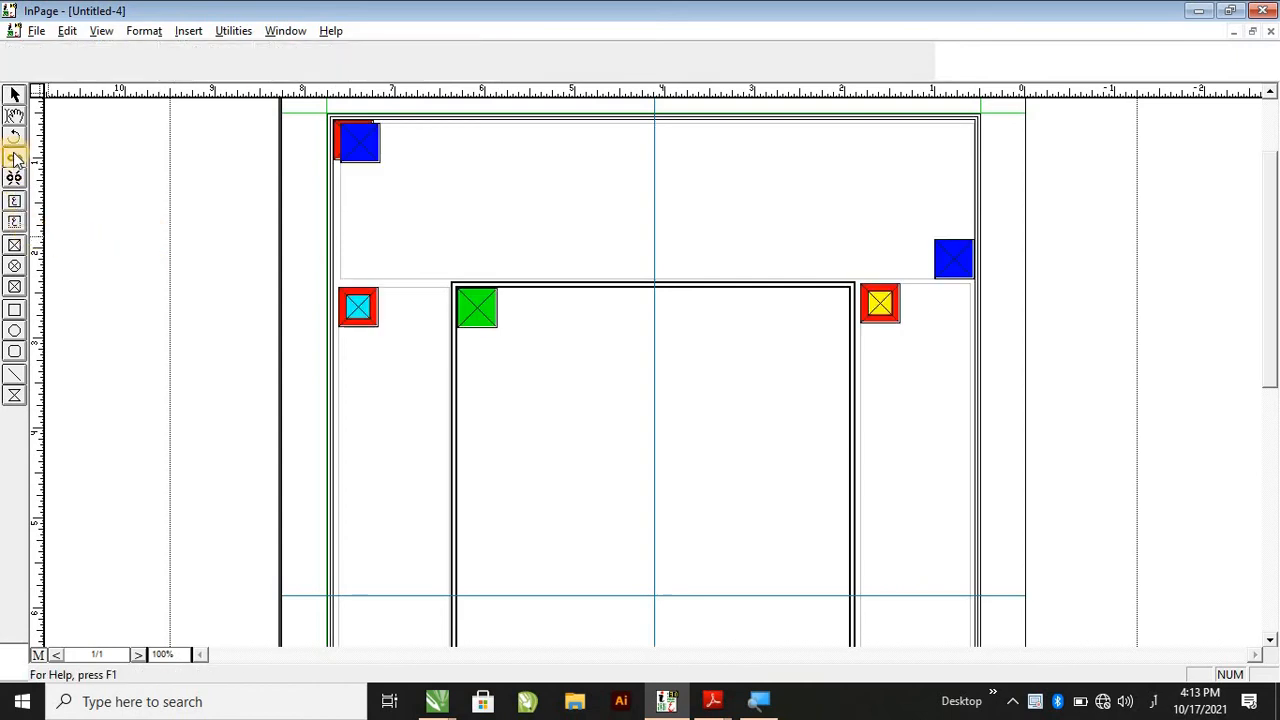
click(933, 241)
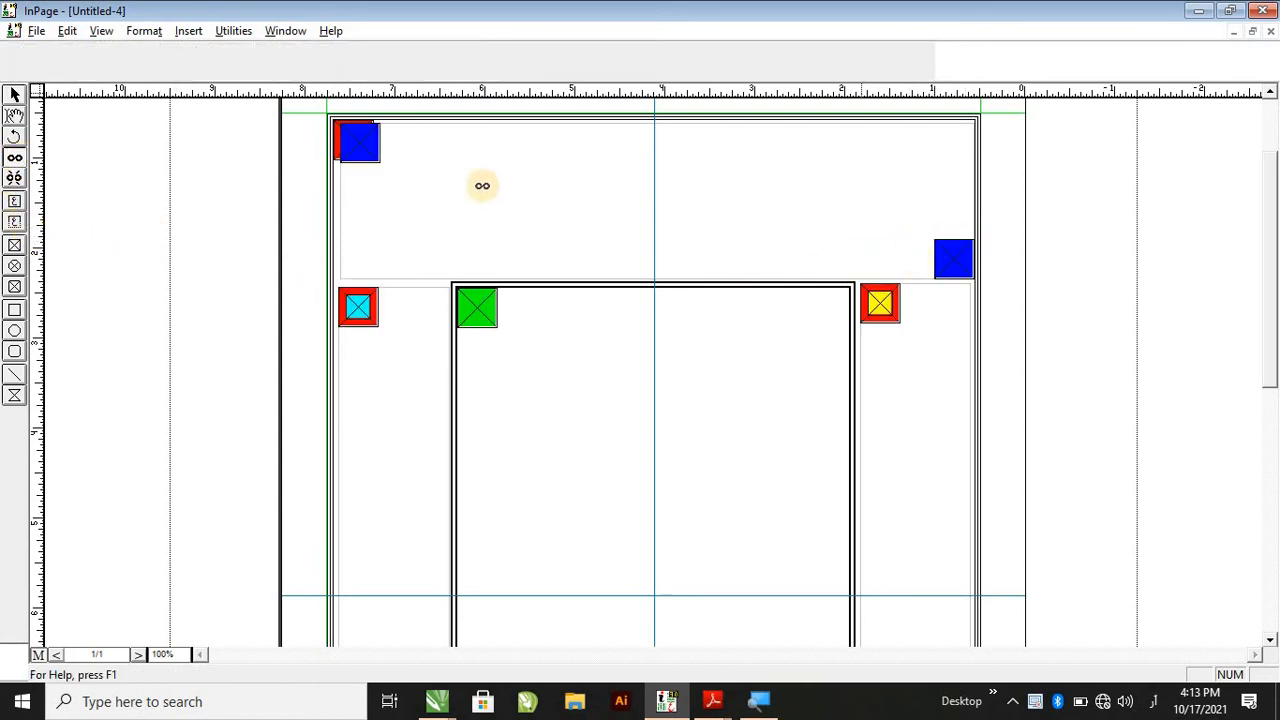
click(362, 148)
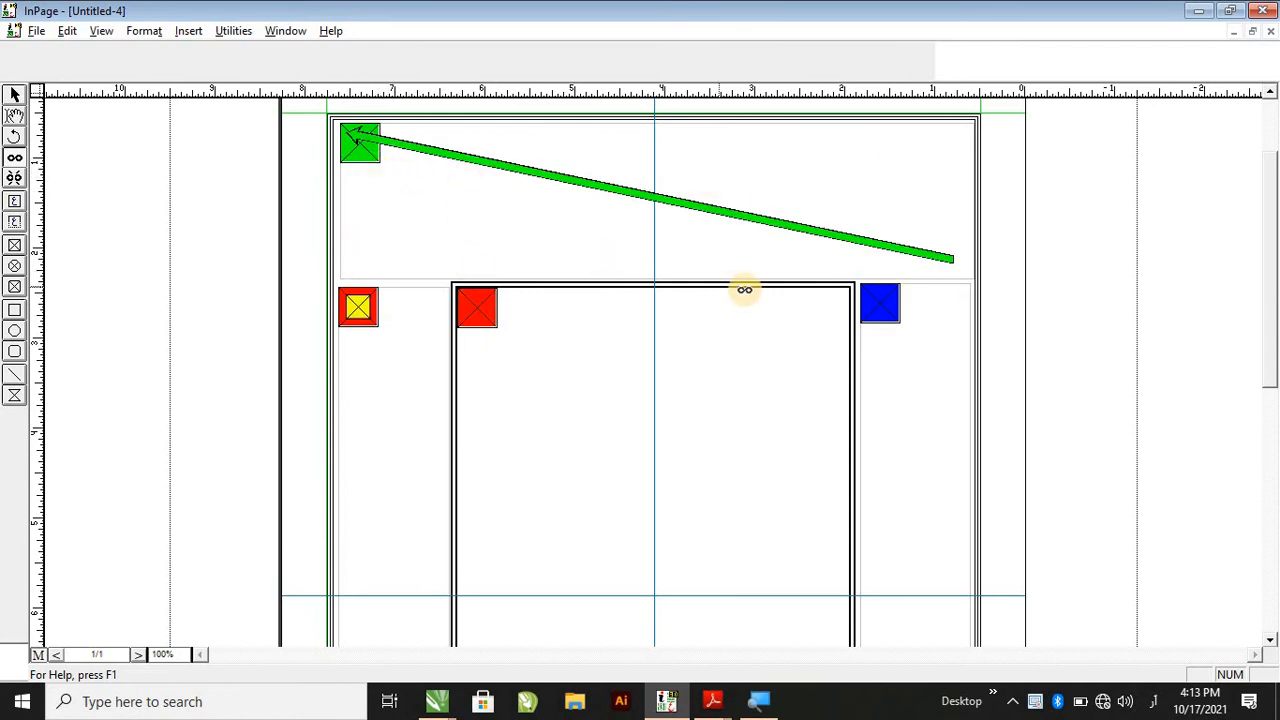
scroll(866, 460, down, 5)
Link the end of the text box right of the centre box to the start of the text box on its left.
click(947, 542)
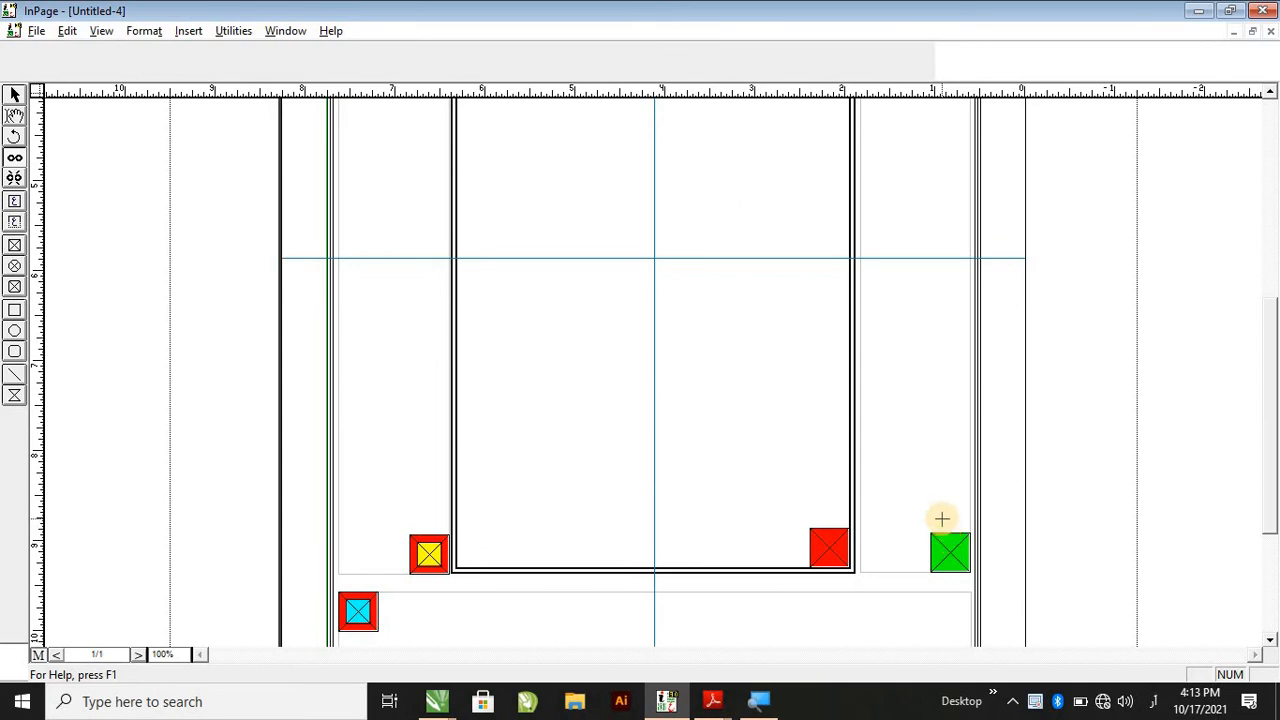
scroll(941, 518, up, 3)
scroll(941, 527, down, 5)
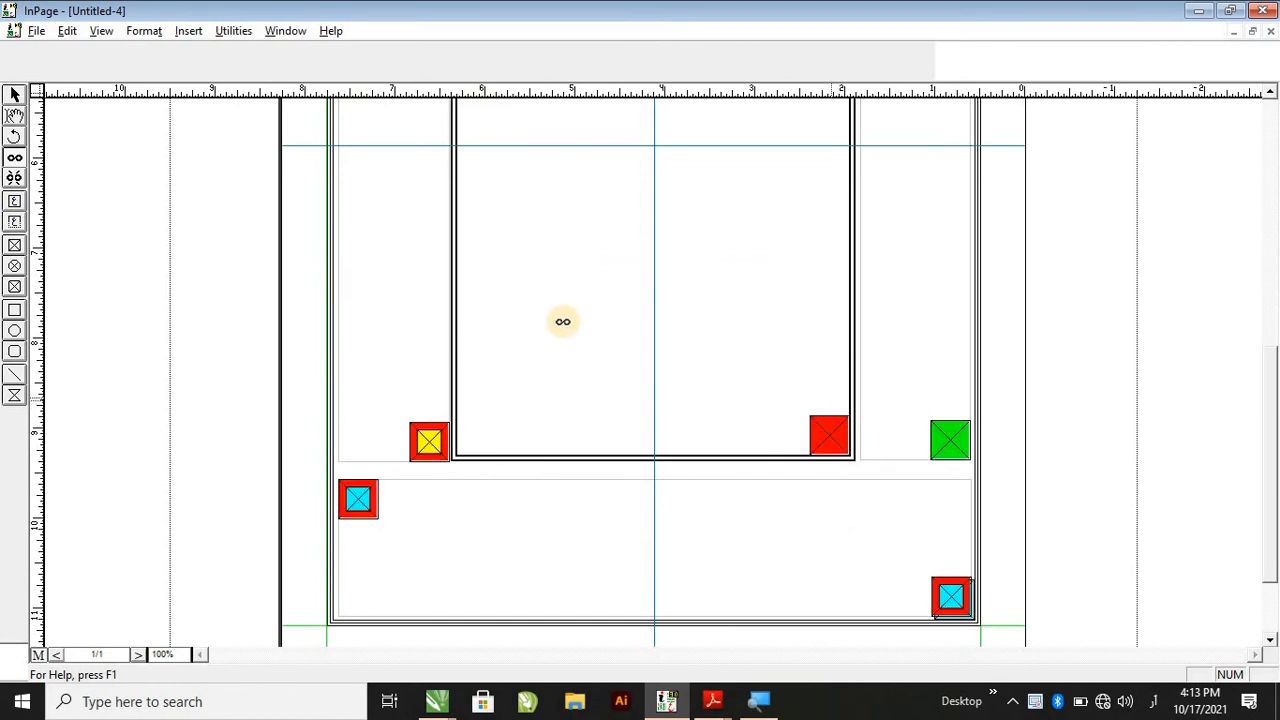
scroll(500, 300, up, 6)
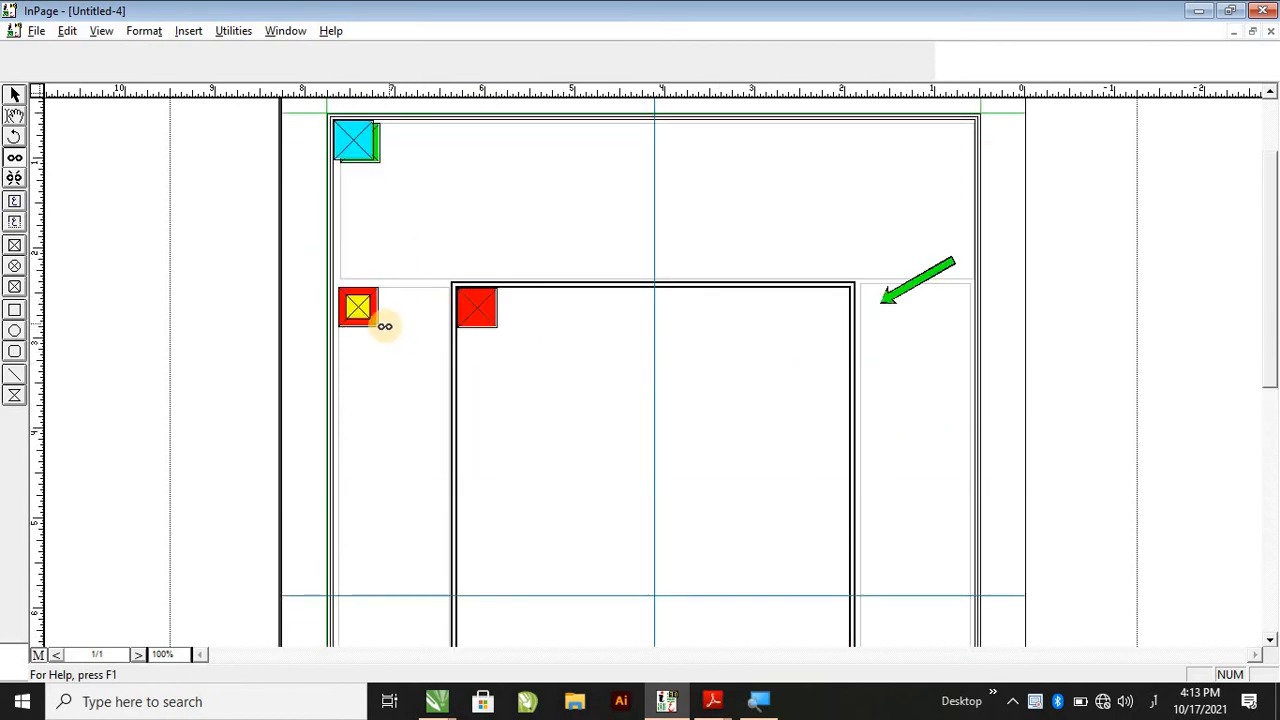
click(384, 325)
scroll(383, 310, down, 2)
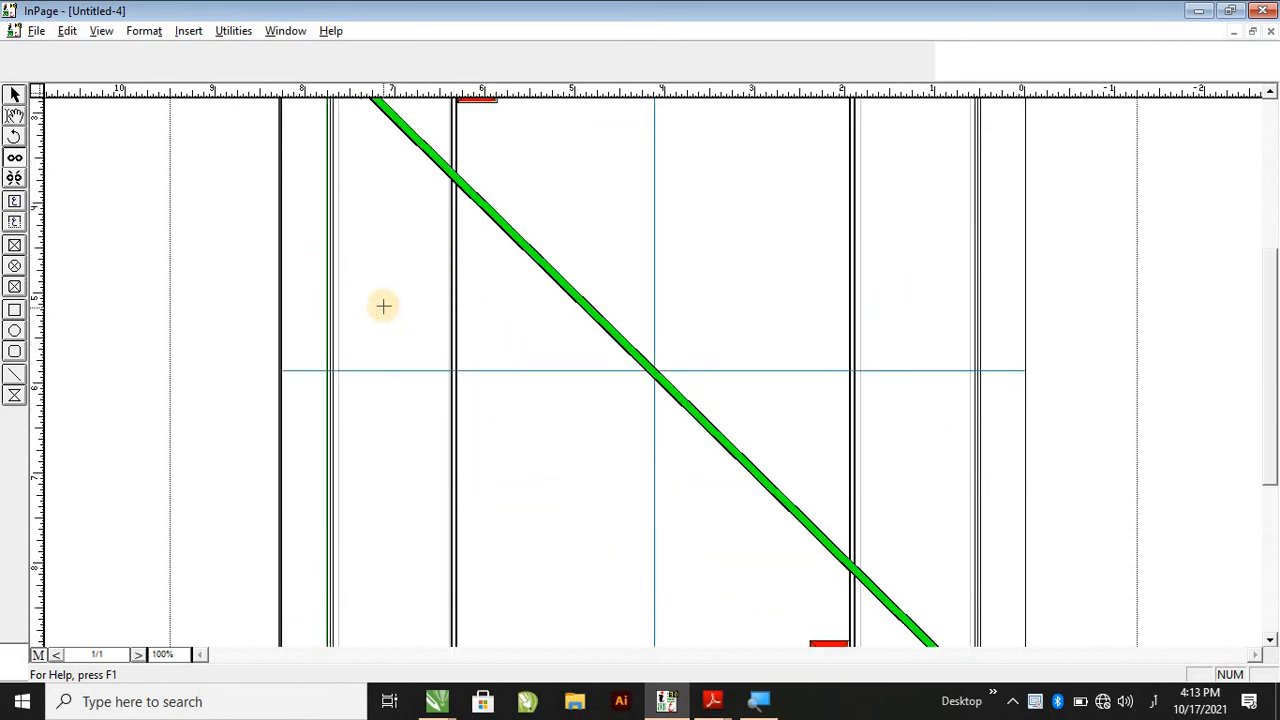
scroll(383, 300, up, 1)
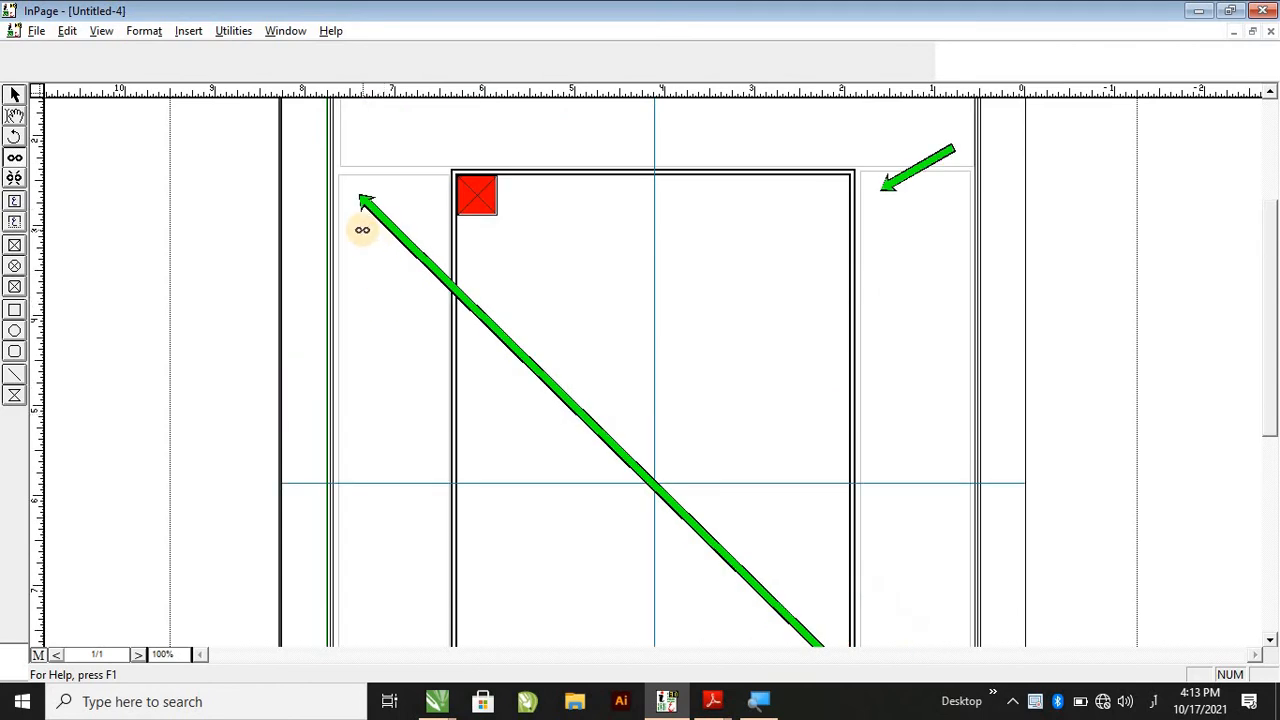
Link the text box left of the centre box to the text box below it and check the whole chain of links.
scroll(362, 229, down, 4)
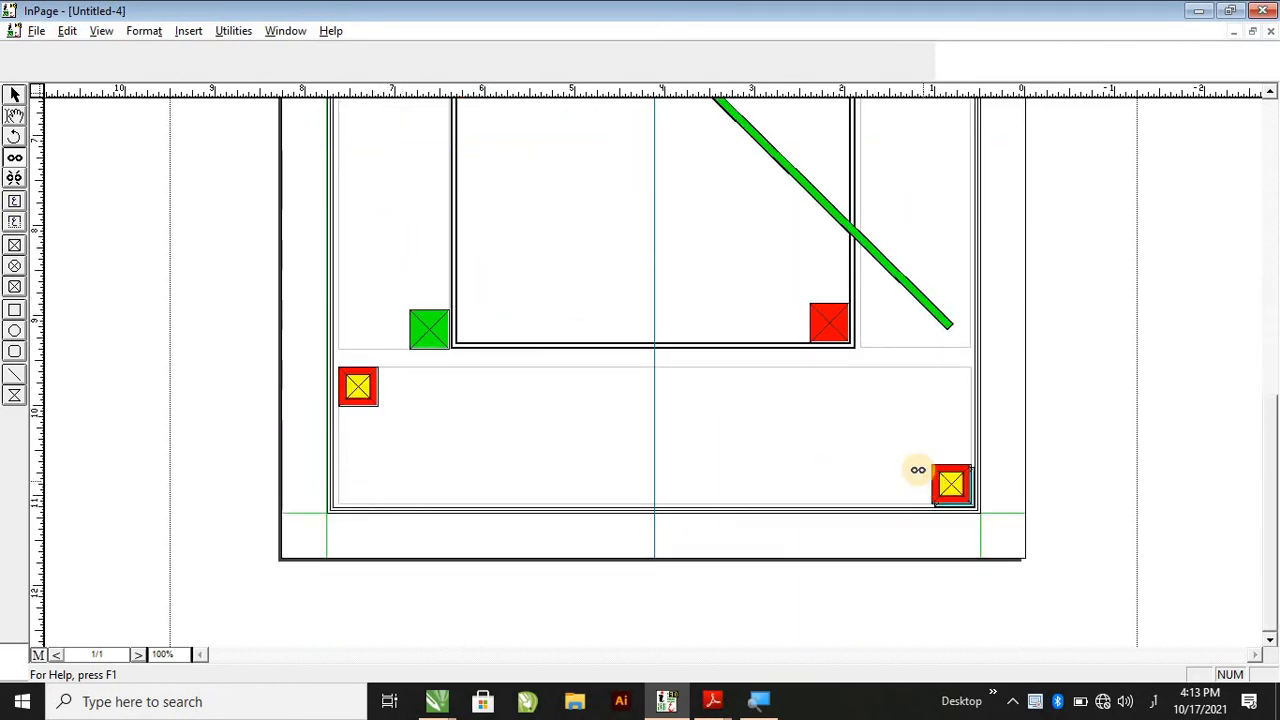
click(916, 466)
scroll(771, 446, up, 4)
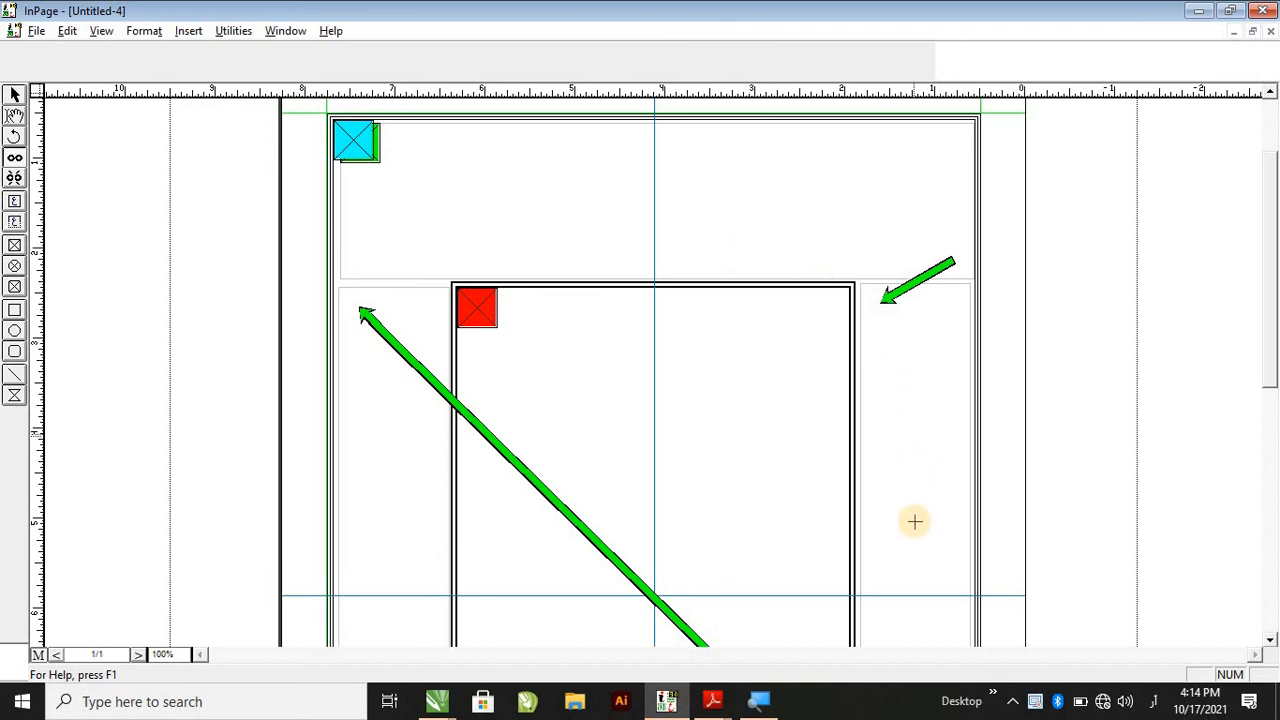
scroll(924, 400, down, 3)
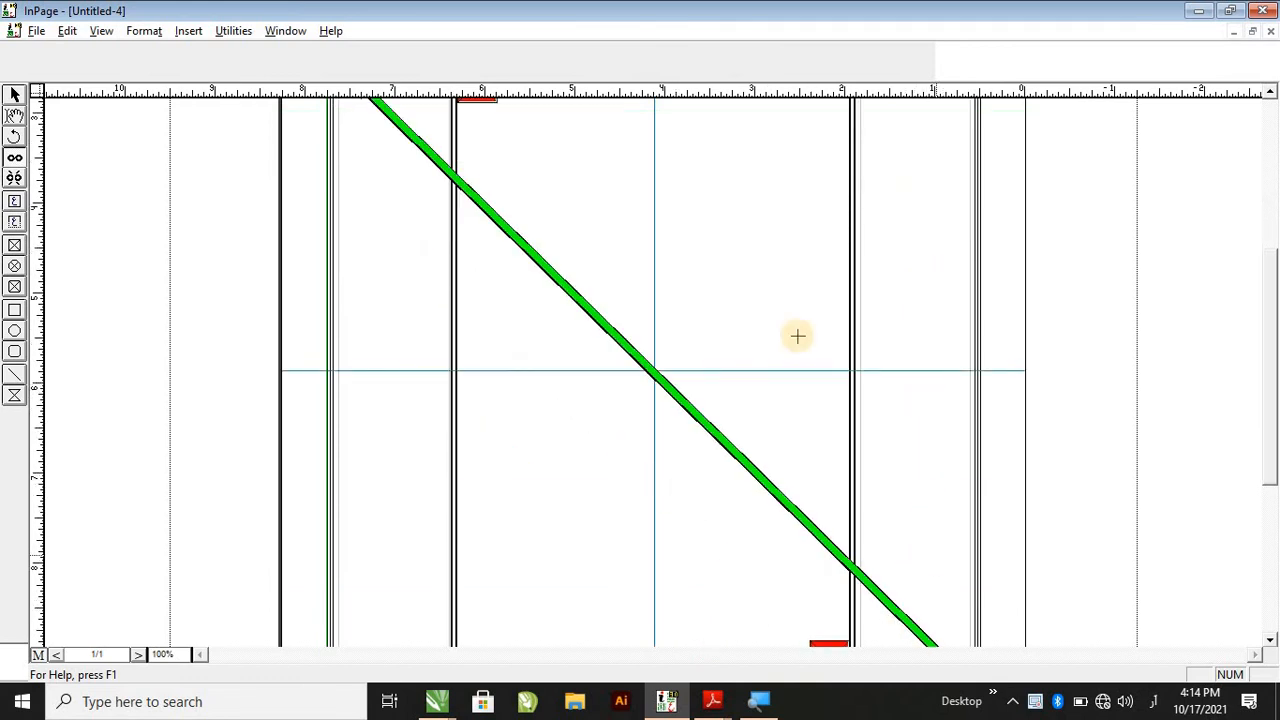
scroll(378, 165, down, 4)
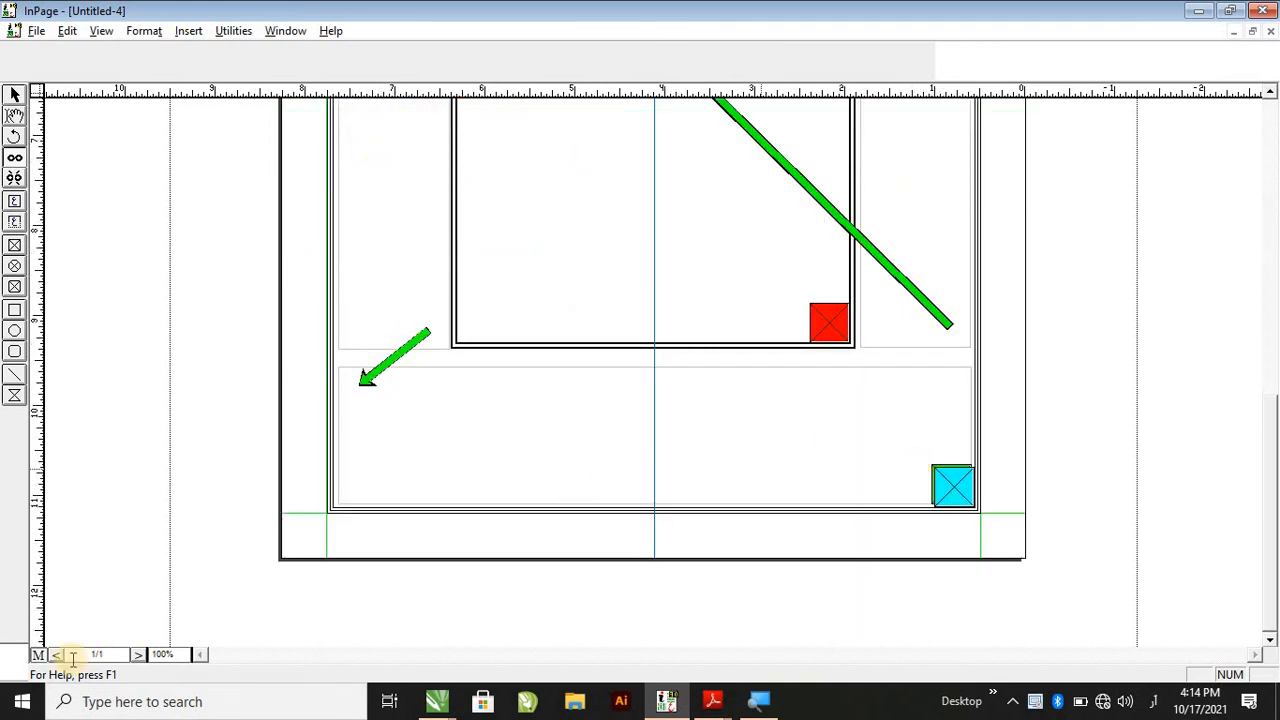
Return to page 1, start a new line after the margin text right of the centre box, and paste the margin text again there.
click(37, 655)
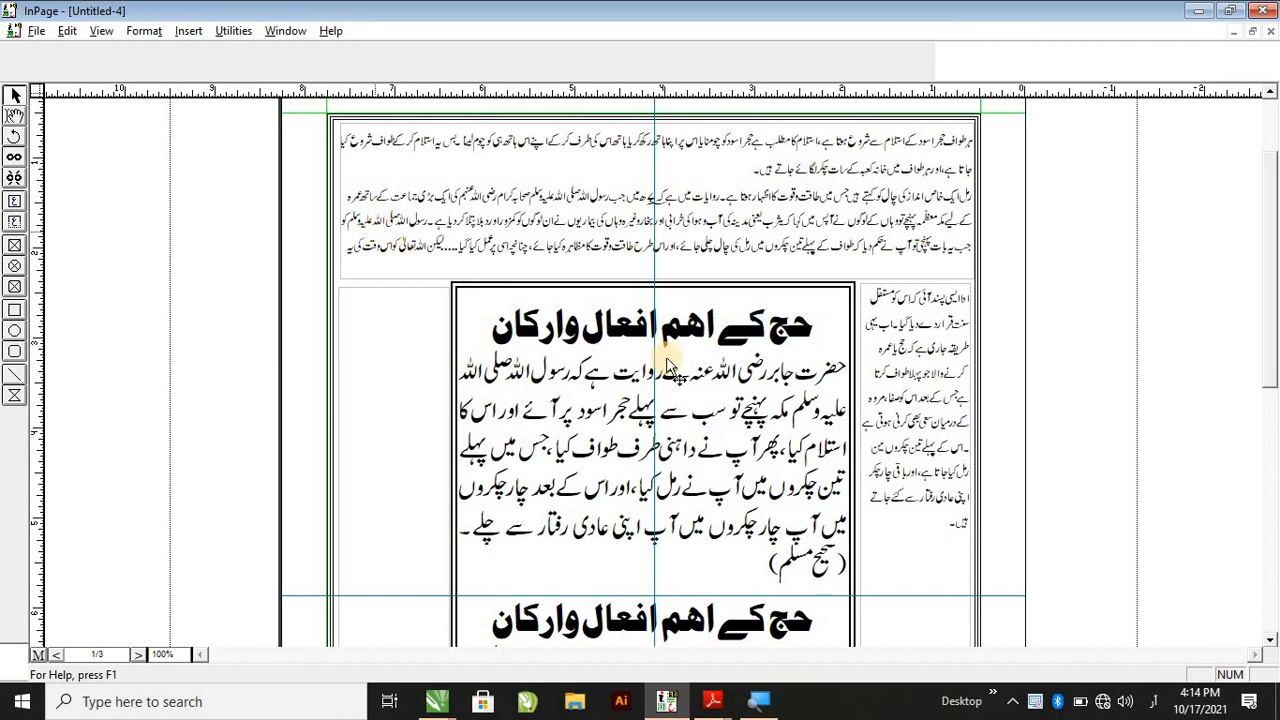
click(14, 112)
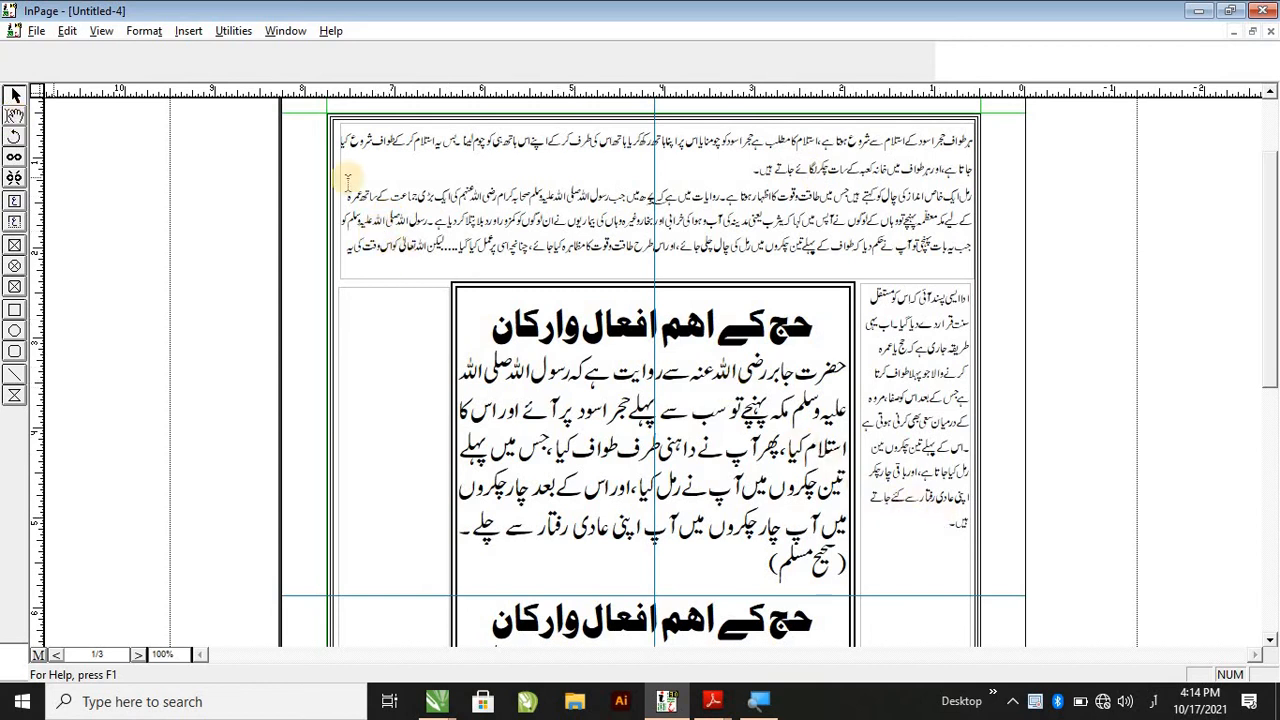
scroll(597, 251, down, 3)
click(925, 313)
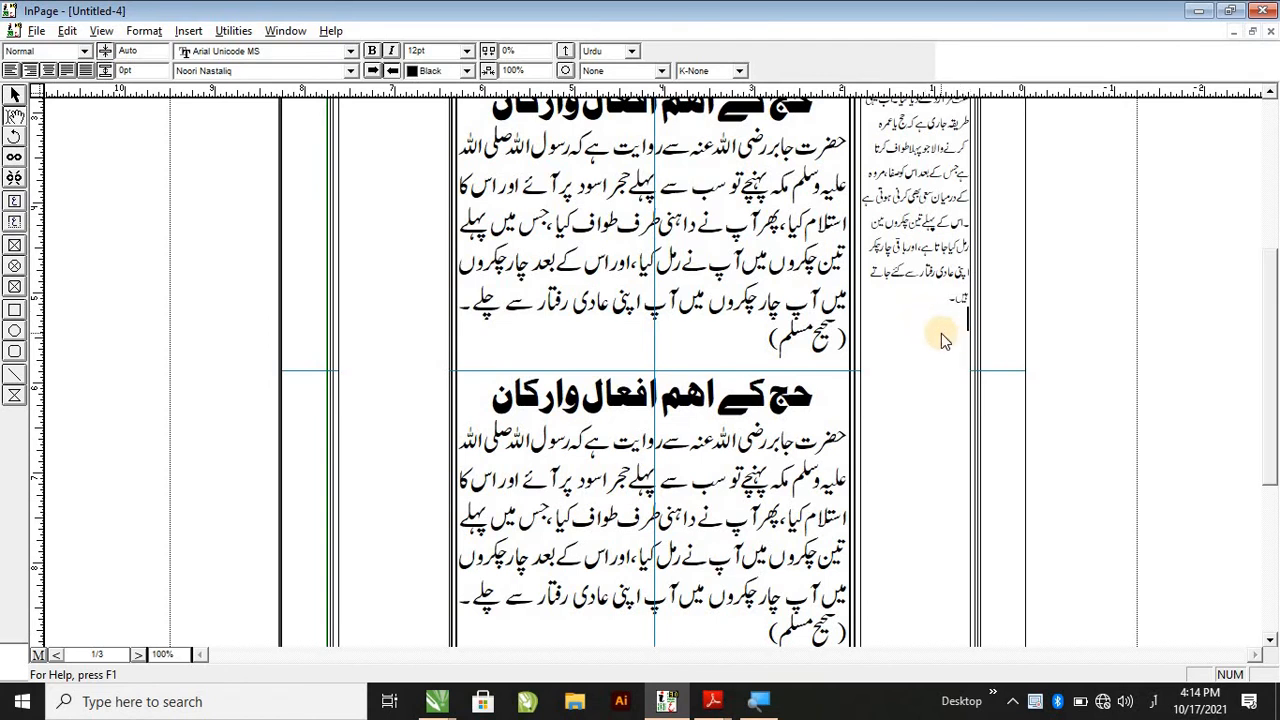
right_click(940, 338)
click(978, 408)
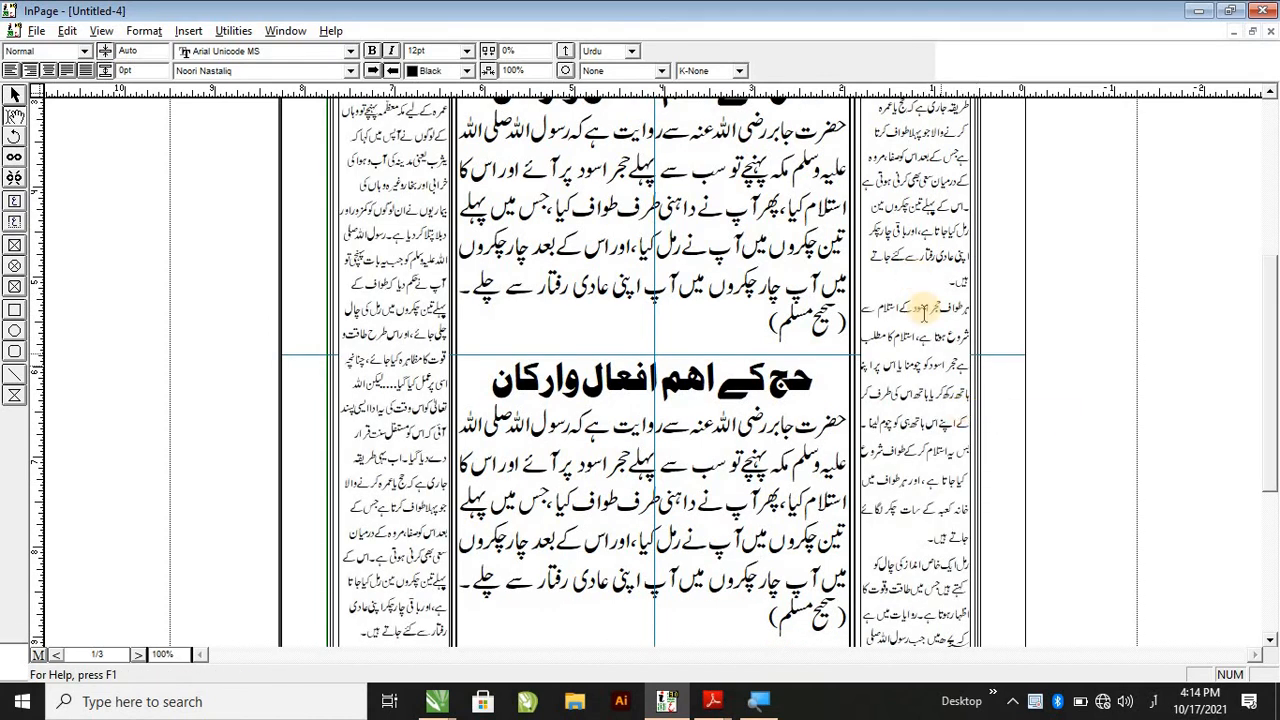
Paste the margin text again at the end of the text in the box left of the centre box on page 1.
scroll(450, 280, up, 2)
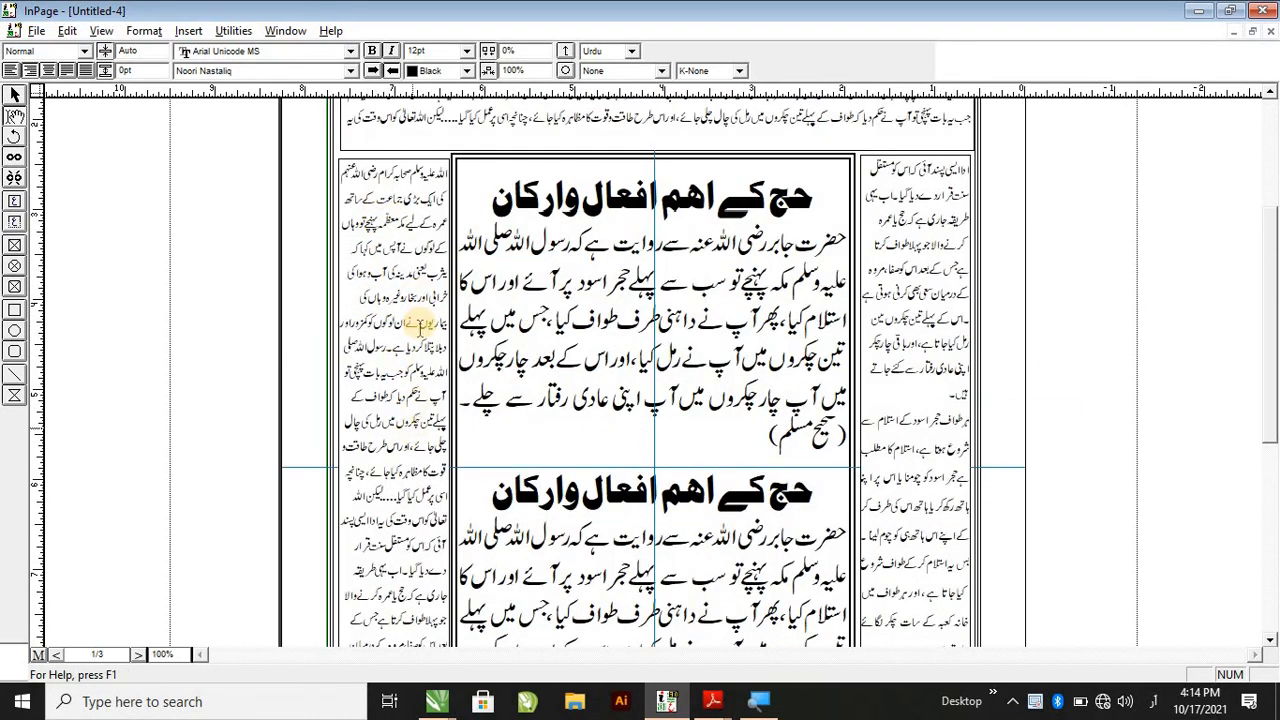
scroll(420, 300, down, 8)
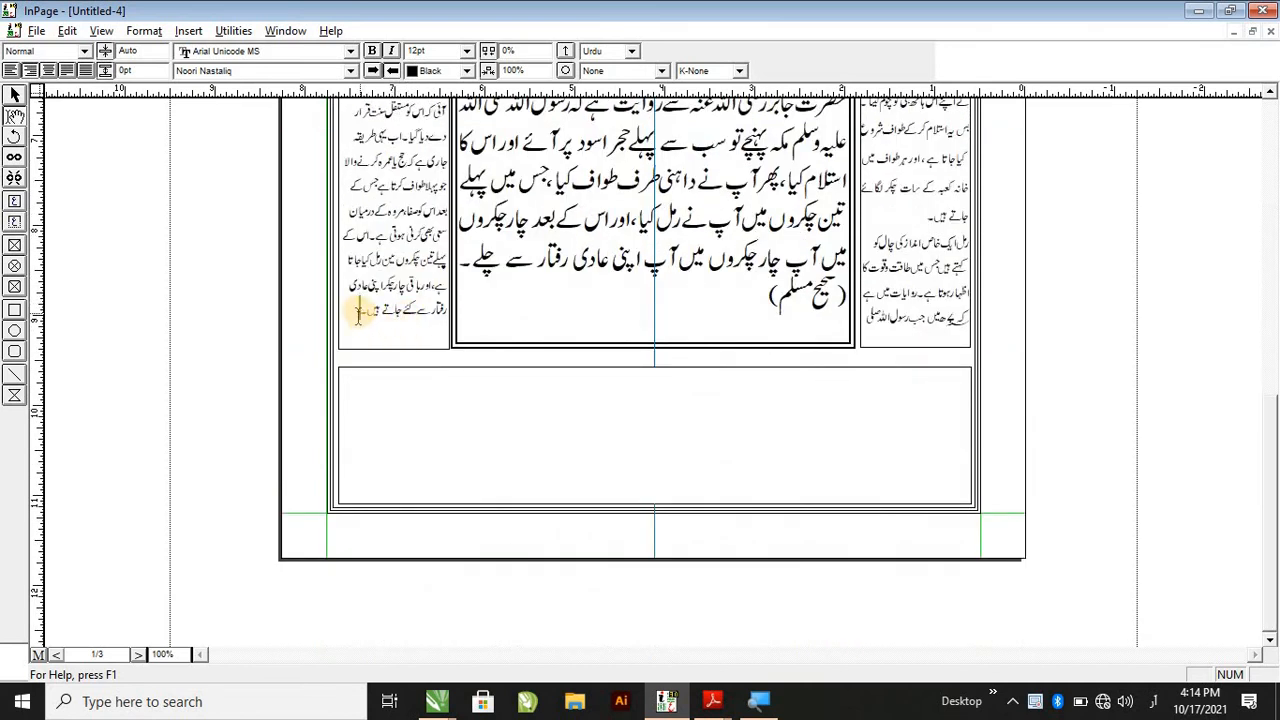
right_click(358, 313)
click(406, 389)
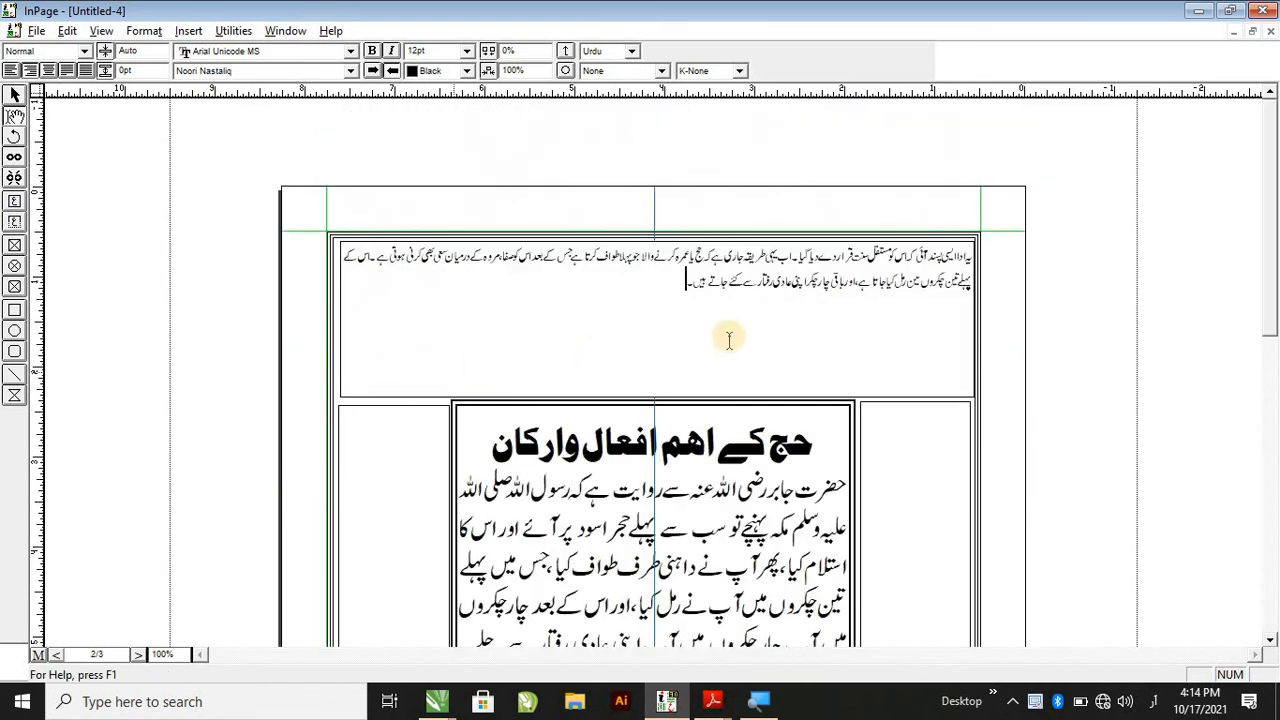
Check the text flow on page 1, and paste the margin text again after the text above the centre box on page 2.
click(138, 654)
scroll(556, 311, down, 4)
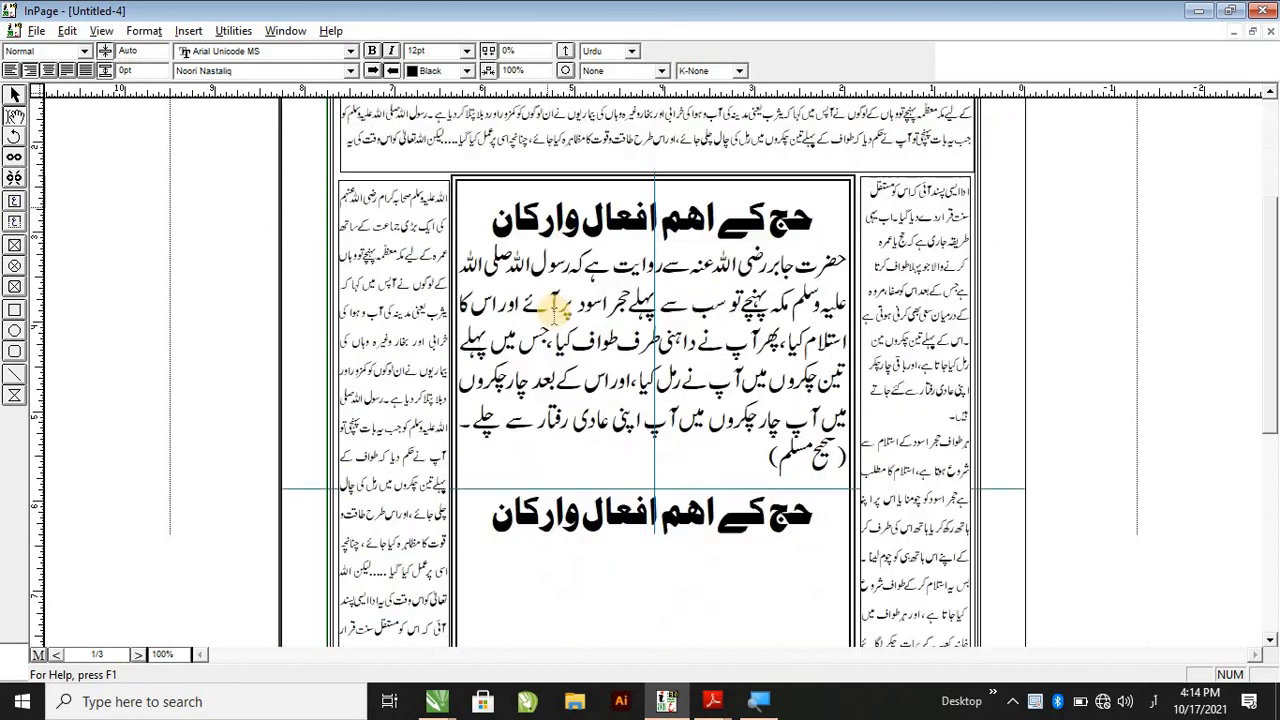
scroll(556, 310, down, 3)
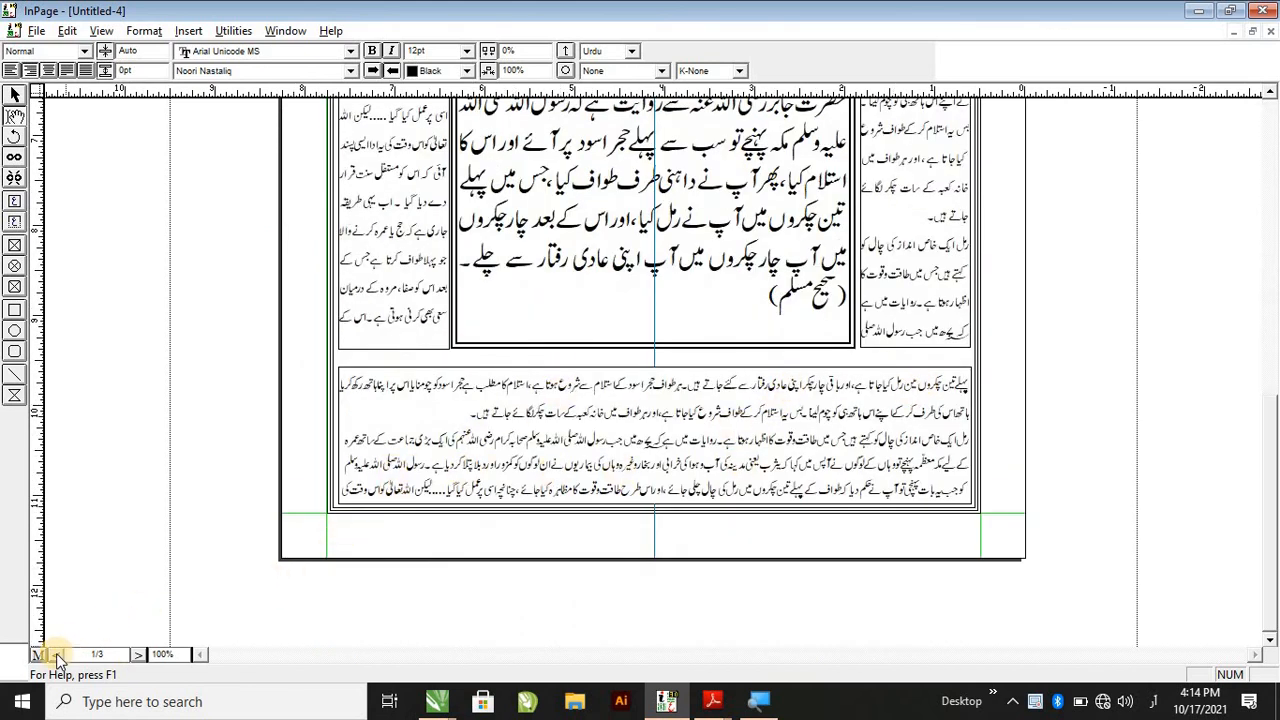
scroll(831, 320, down, 9)
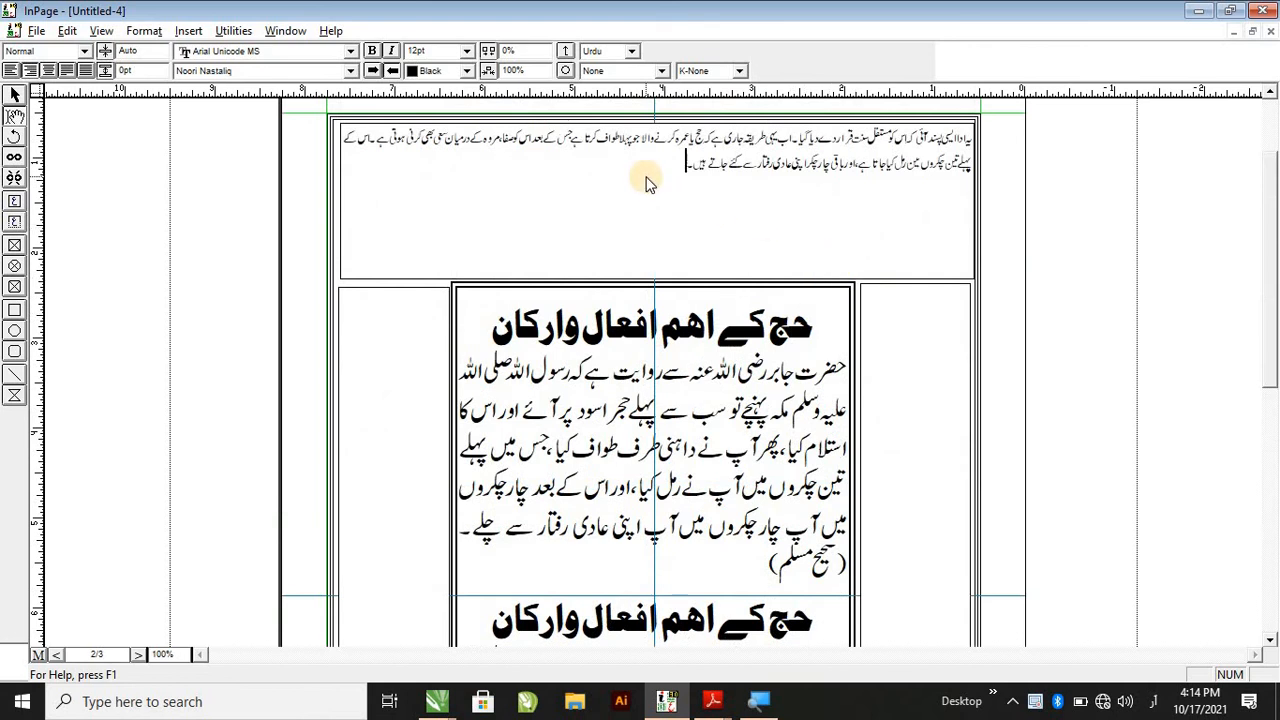
right_click(646, 183)
click(690, 258)
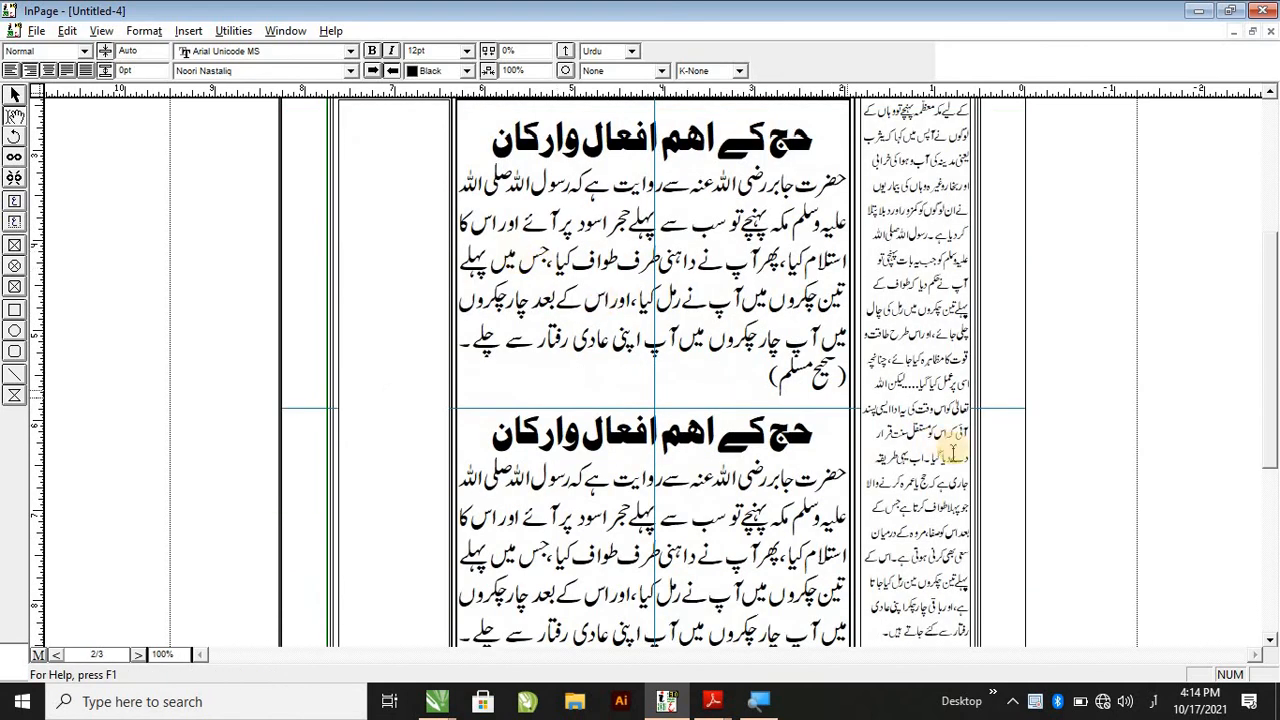
scroll(952, 455, up, 5)
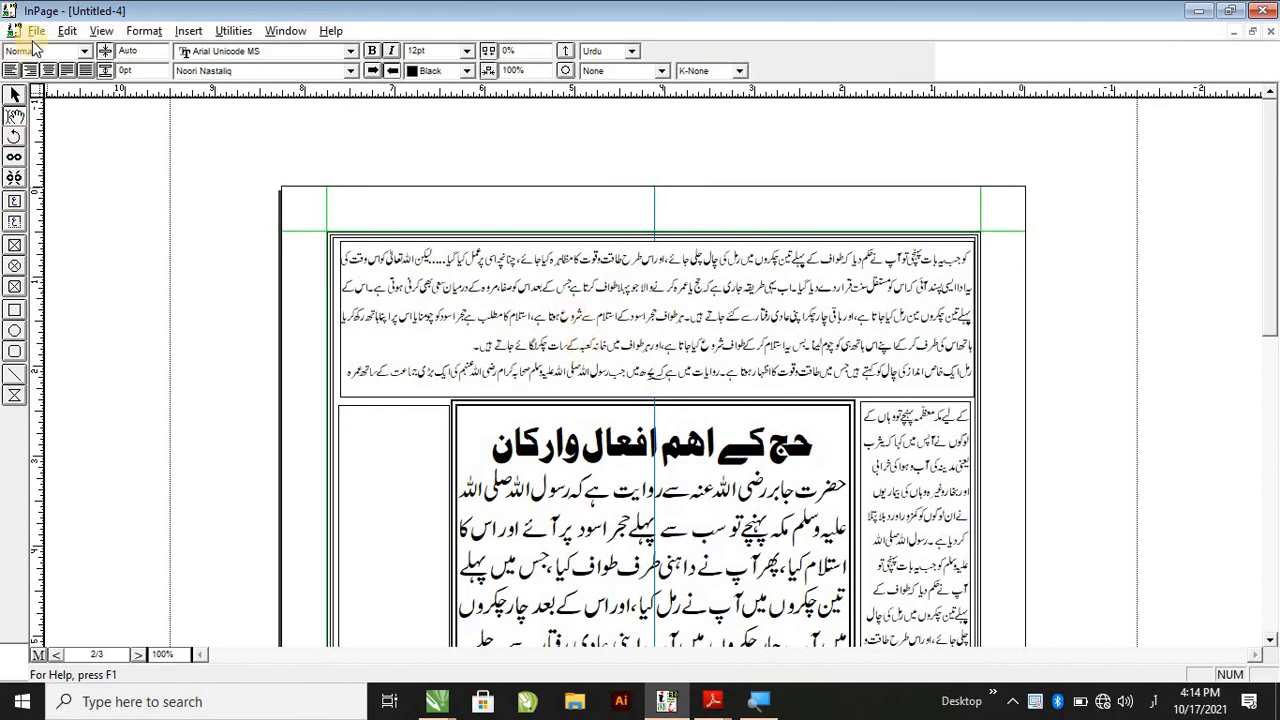
Return to page 1 and view the Typographic Preferences, closing them without applying any change.
click(138, 655)
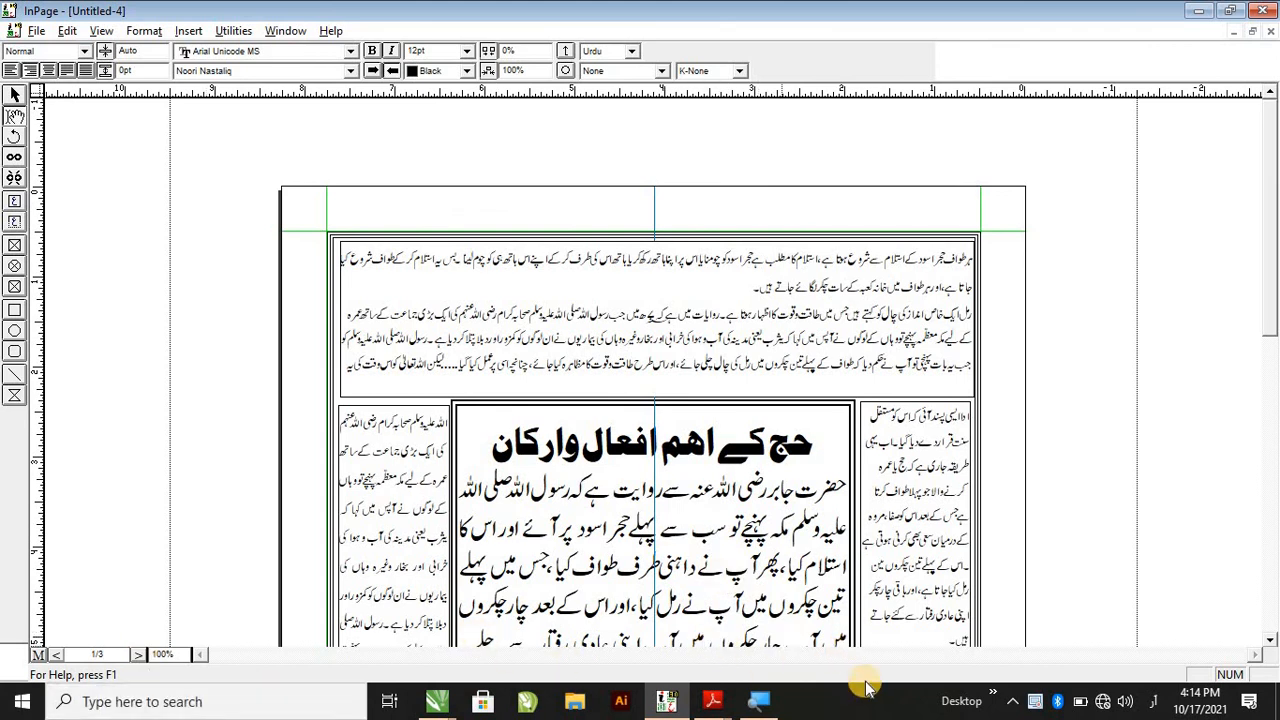
key(ctrl+y)
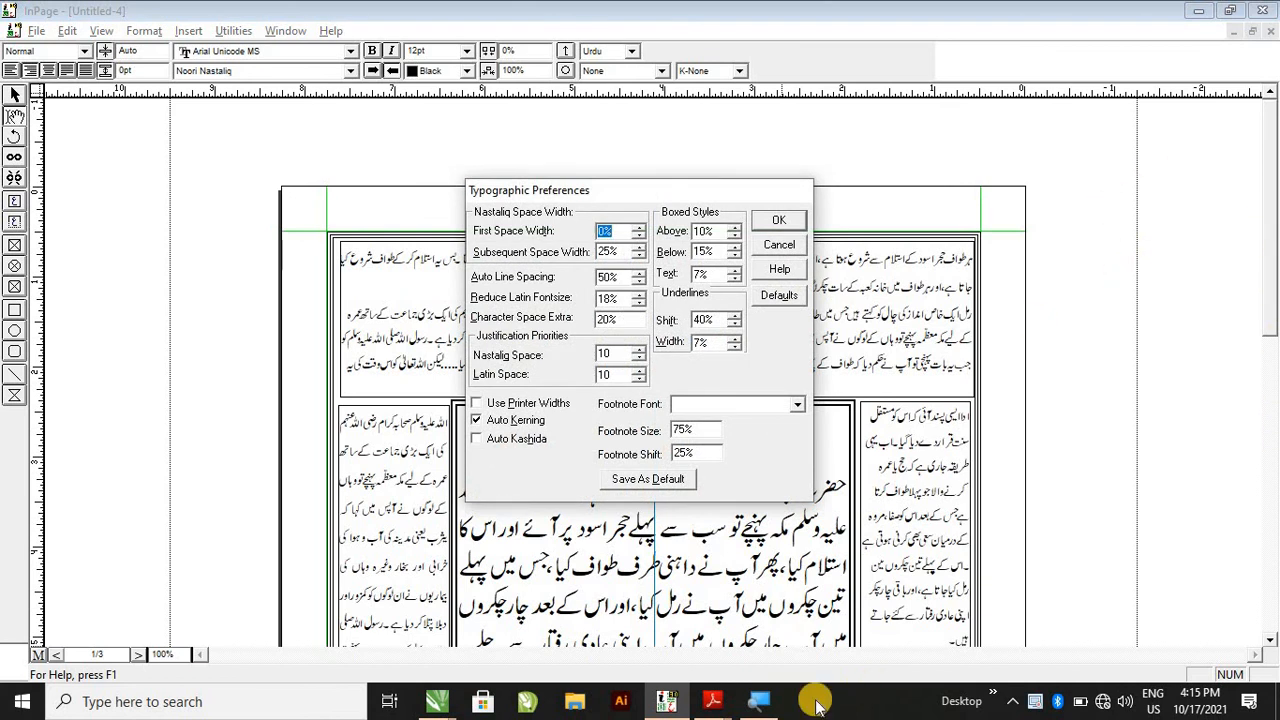
click(779, 246)
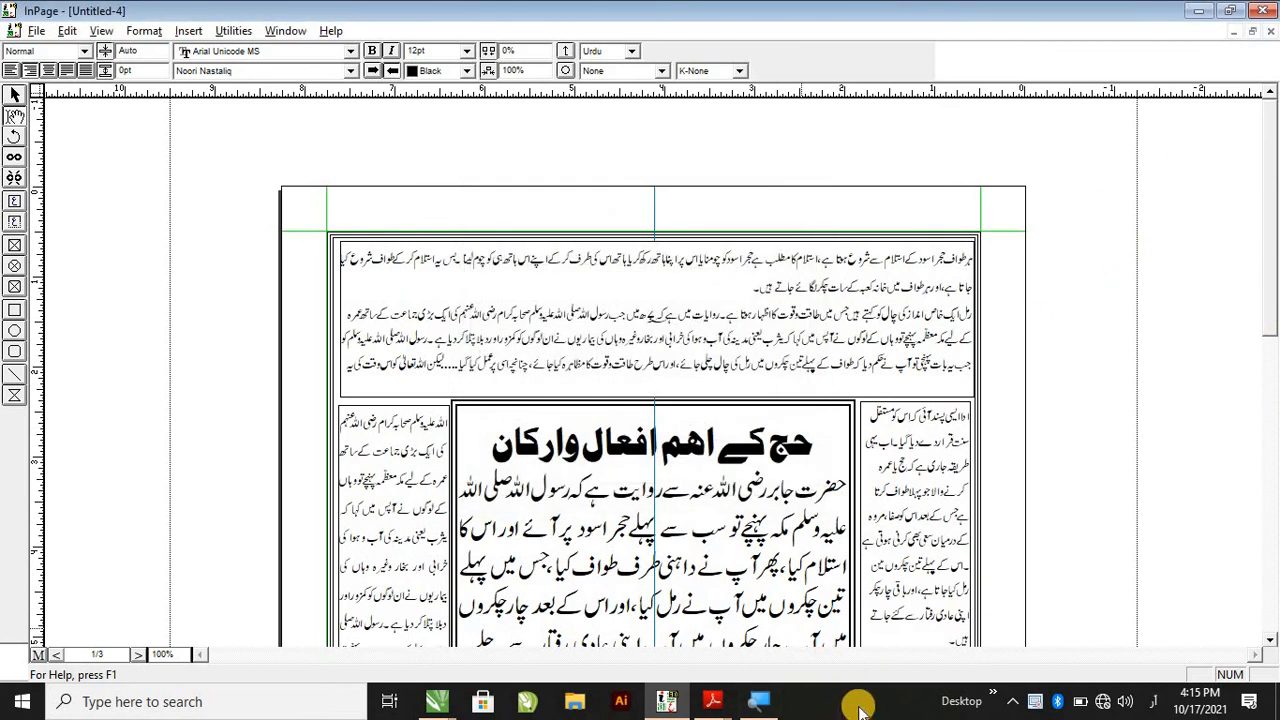